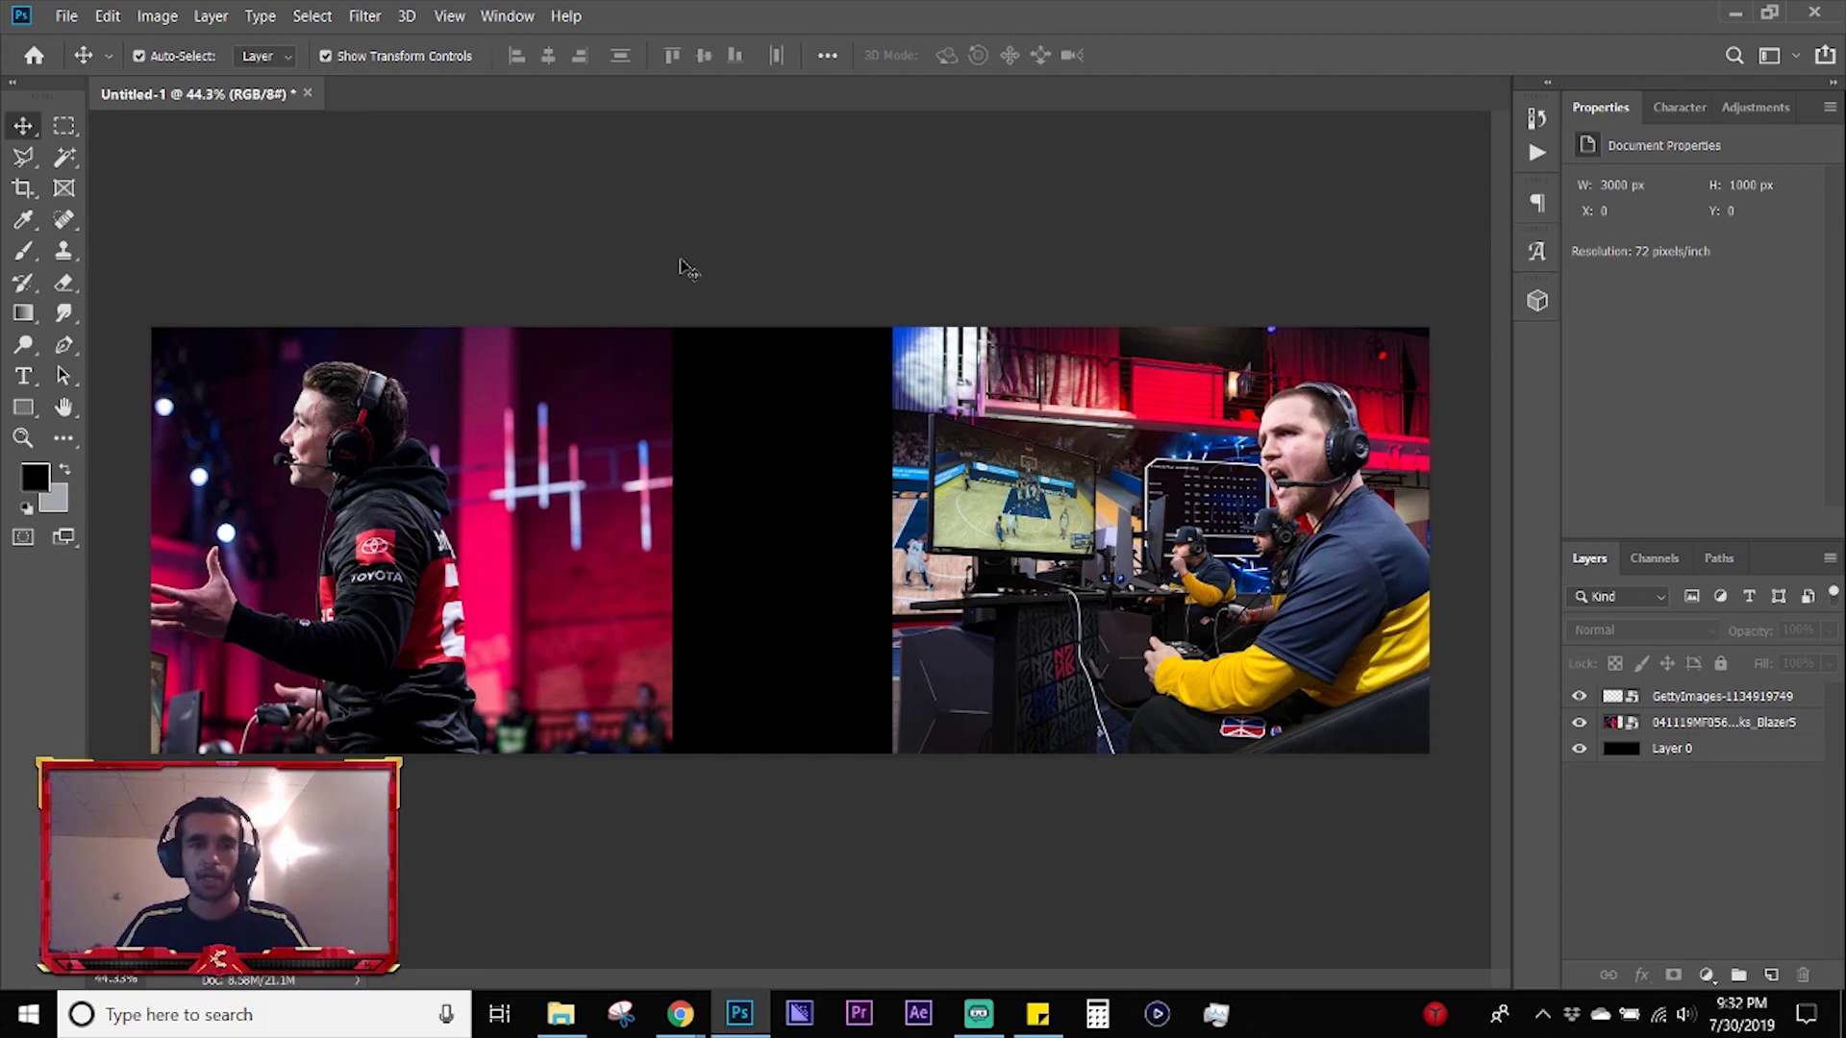
- Add a layer mask to the NBA2K_Bucks_Blazer5 photo and fade its bottom, right and left edges into black with linear gradients
left_click(1683, 730)
left_click(1673, 975)
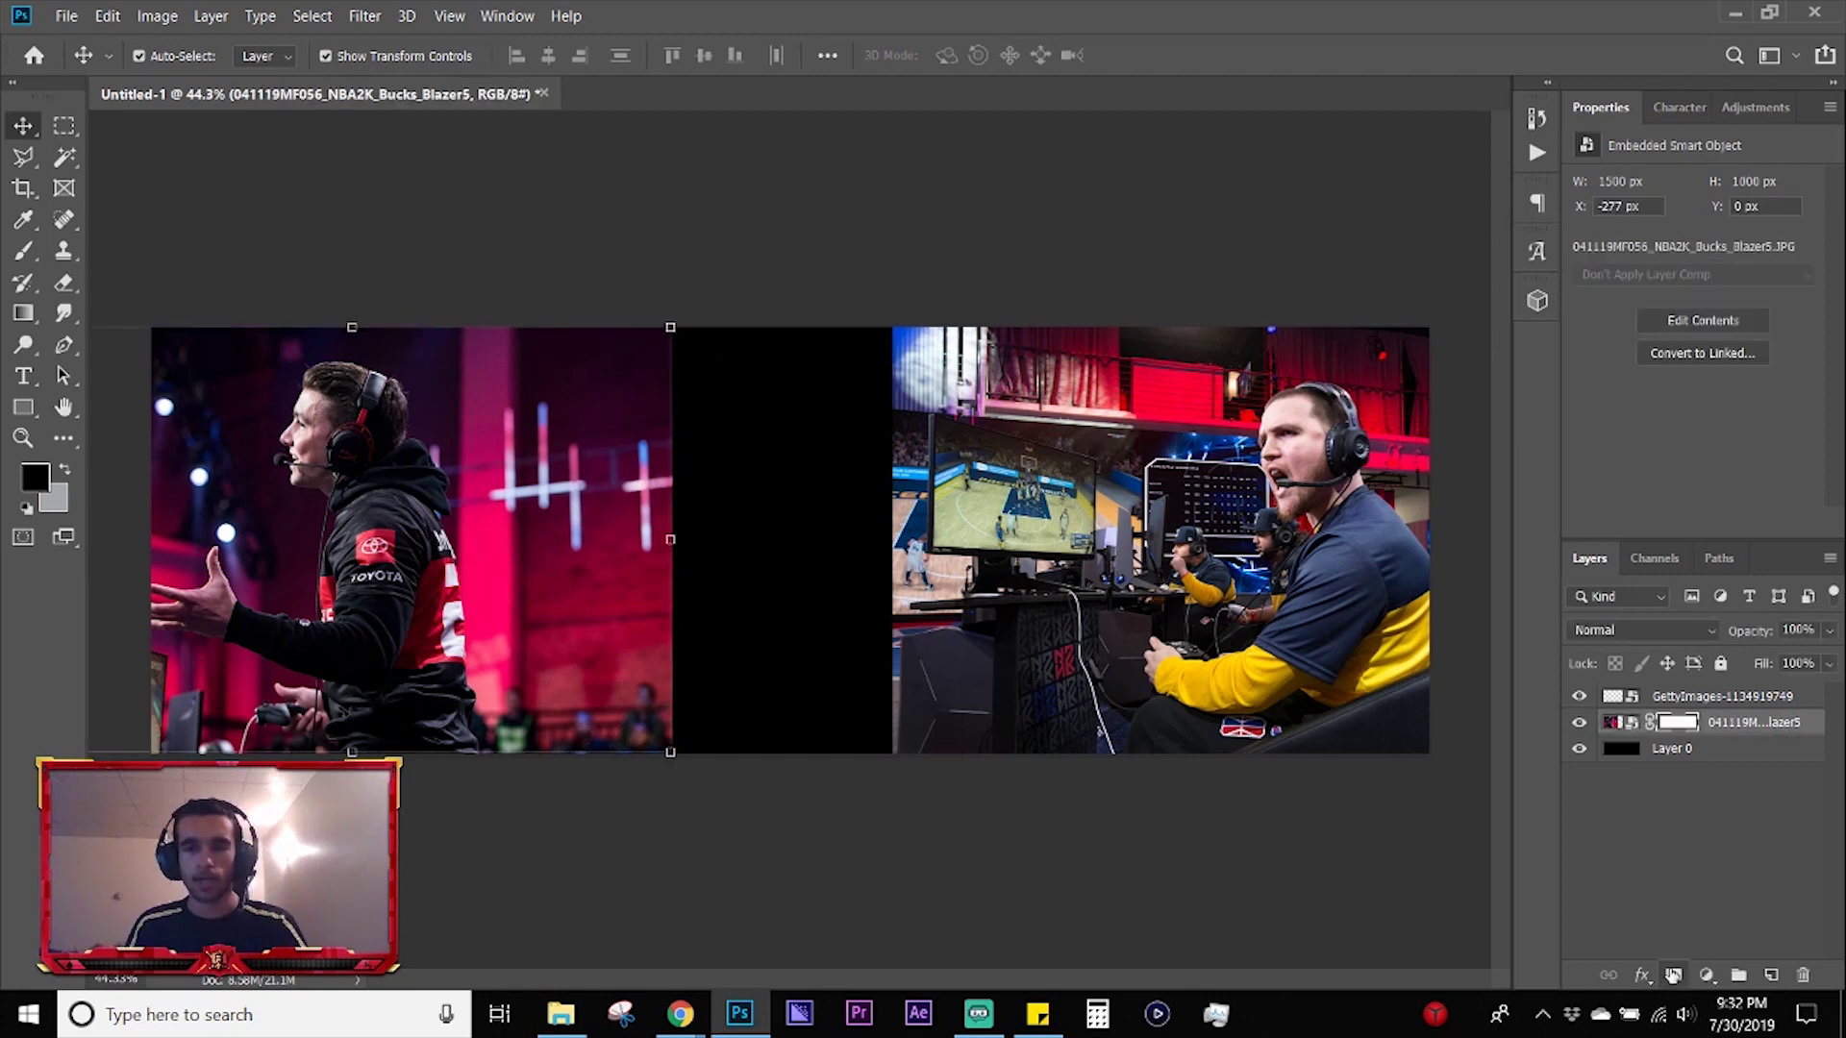
key("g")
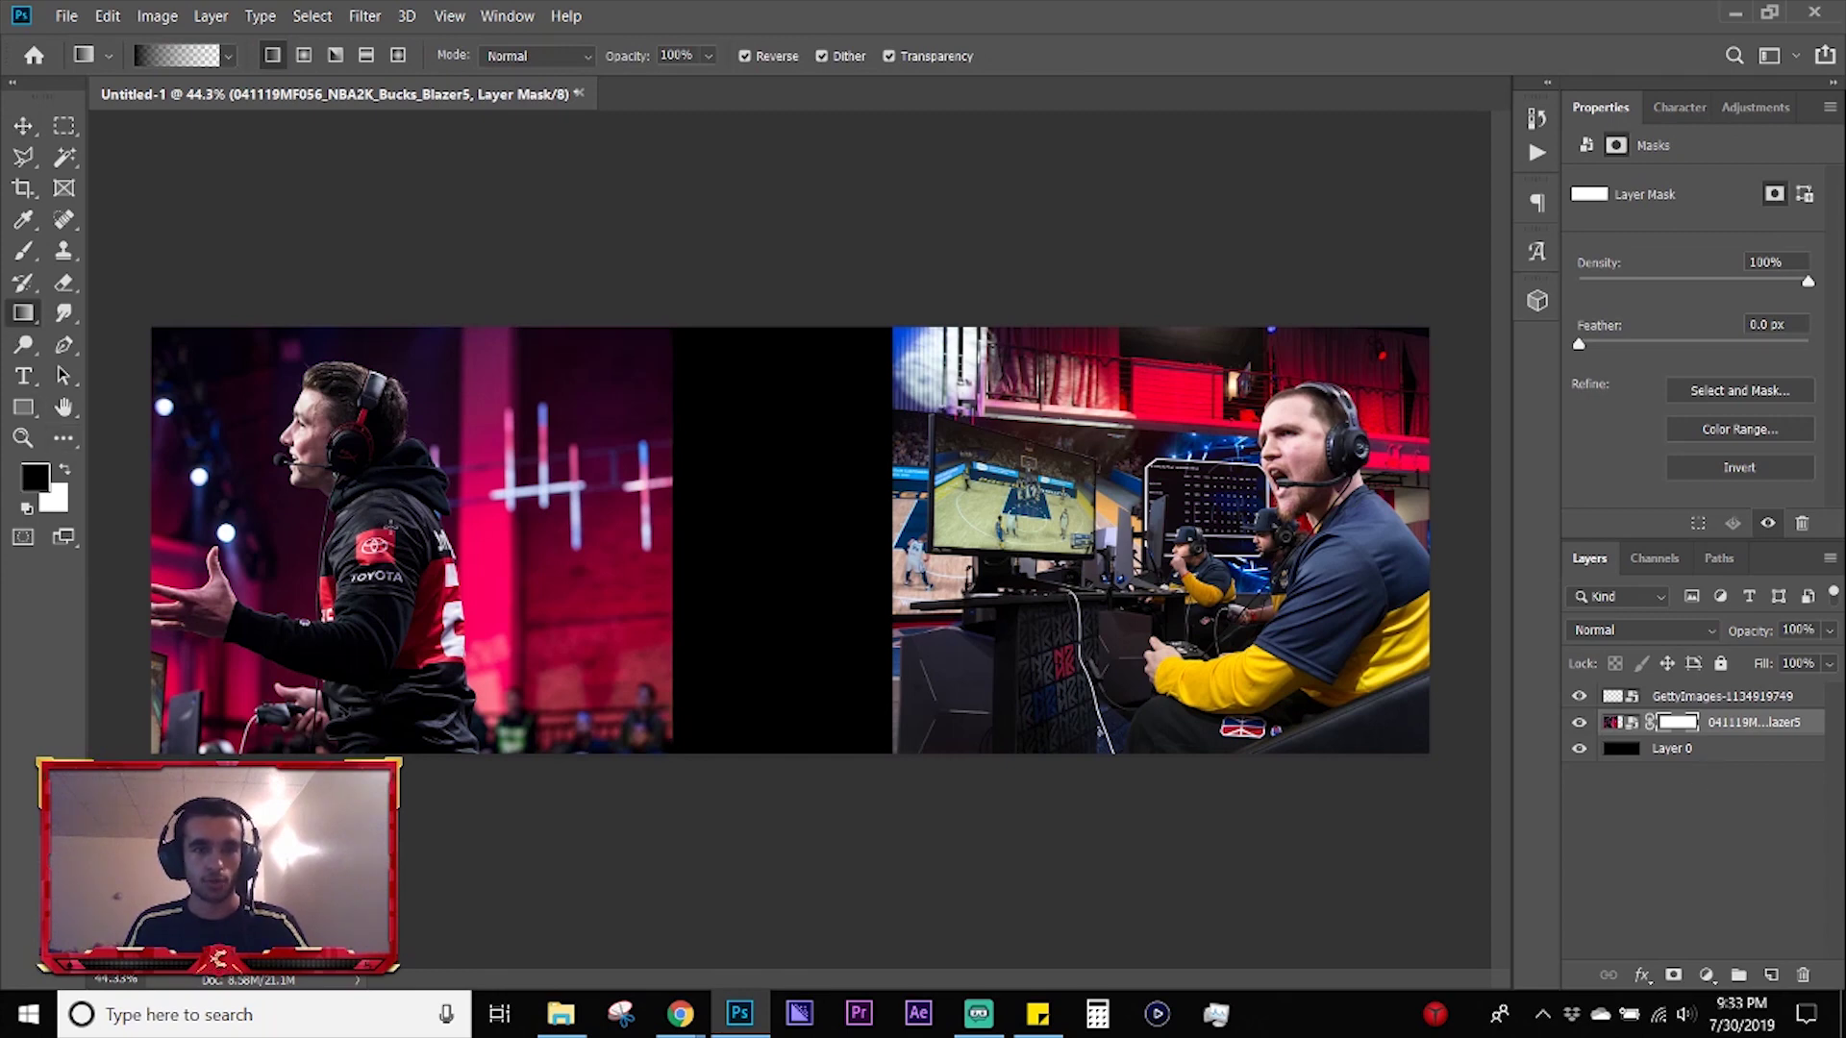
left_click_drag(392, 519, 391, 758)
left_click_drag(344, 545, 741, 545)
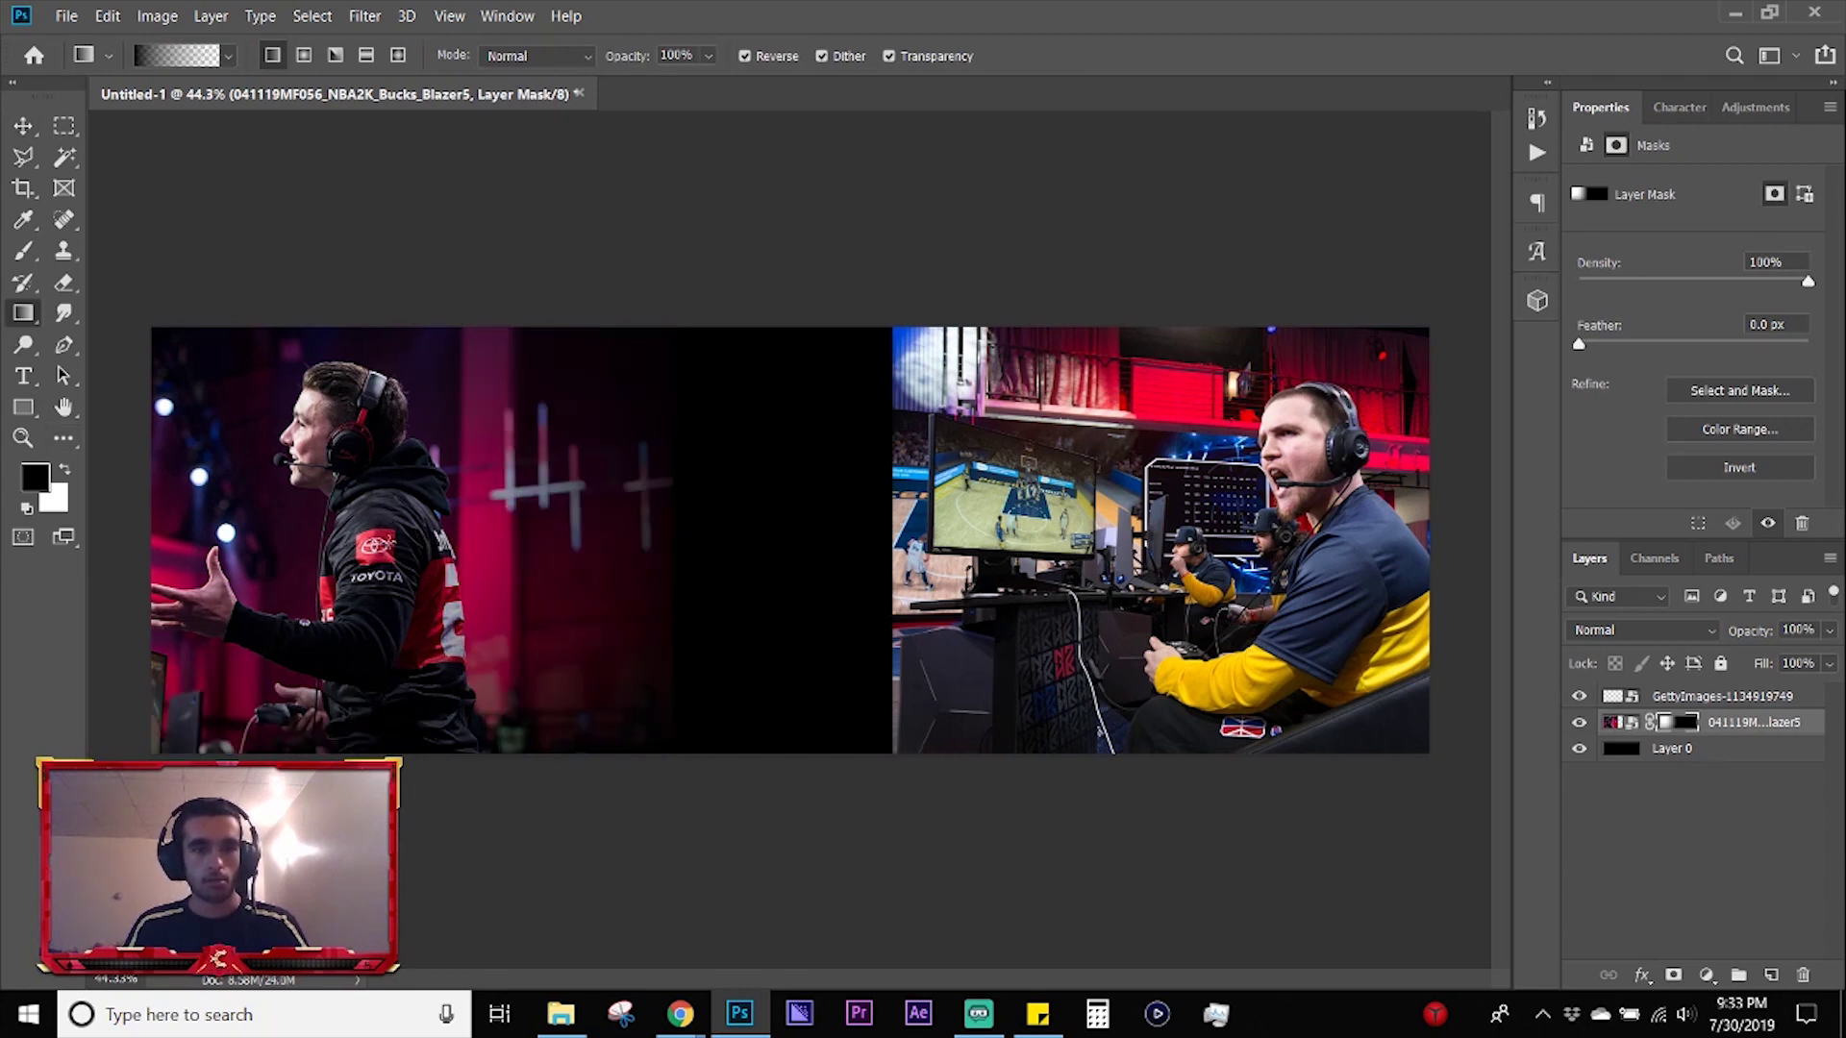
left_click_drag(389, 545, 86, 545)
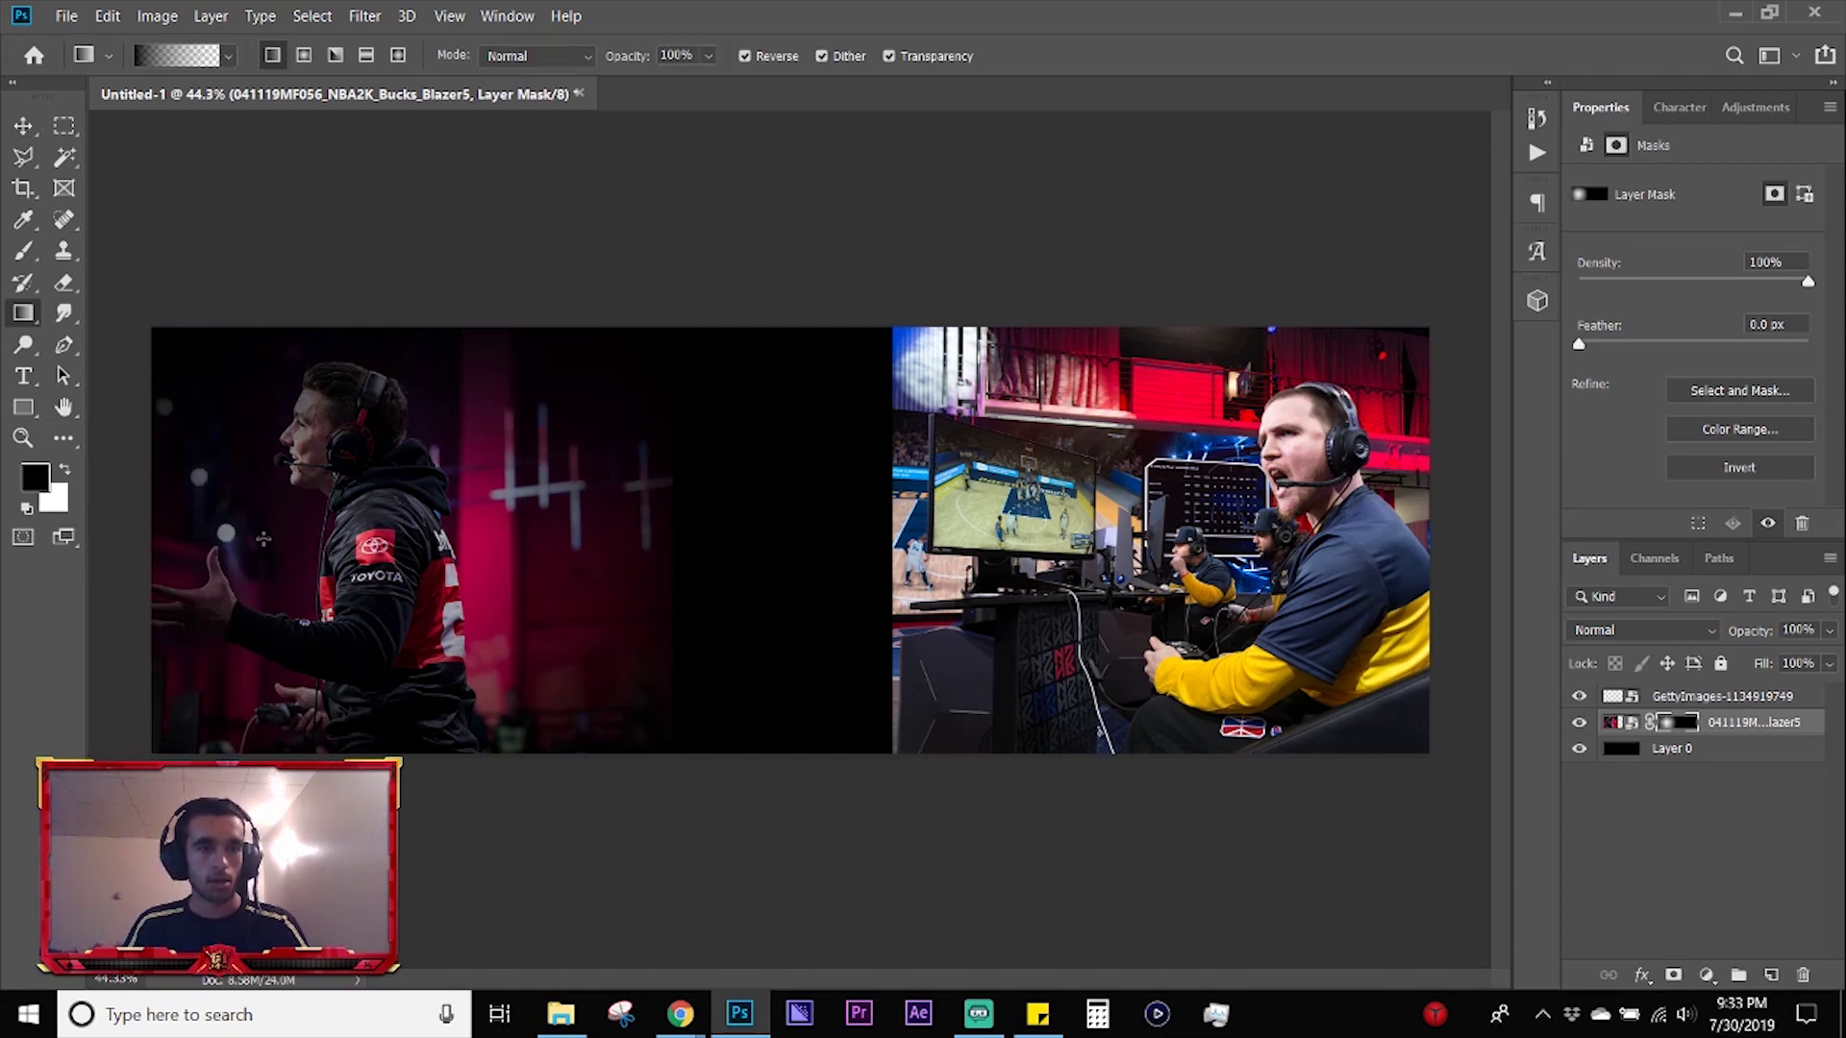
left_click(1714, 696)
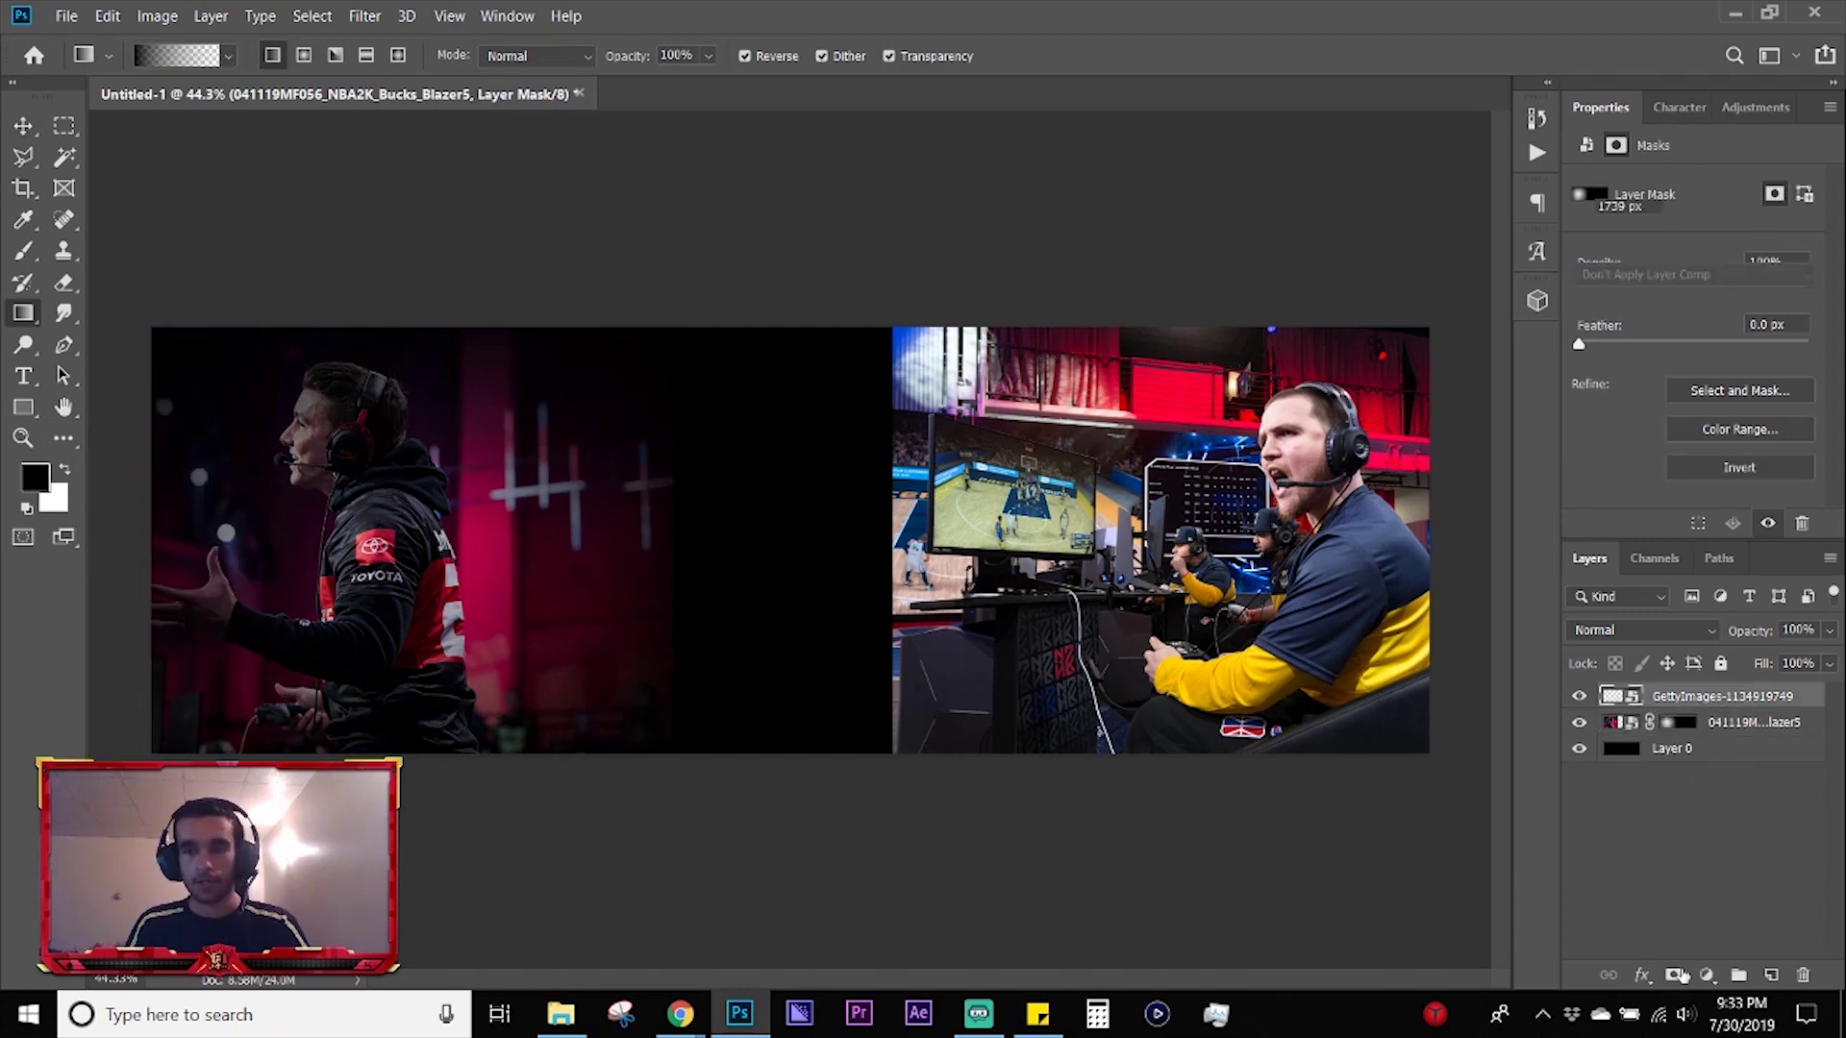
left_click(1673, 975)
left_click_drag(1178, 554, 801, 568)
left_click_drag(1199, 424, 1198, 190)
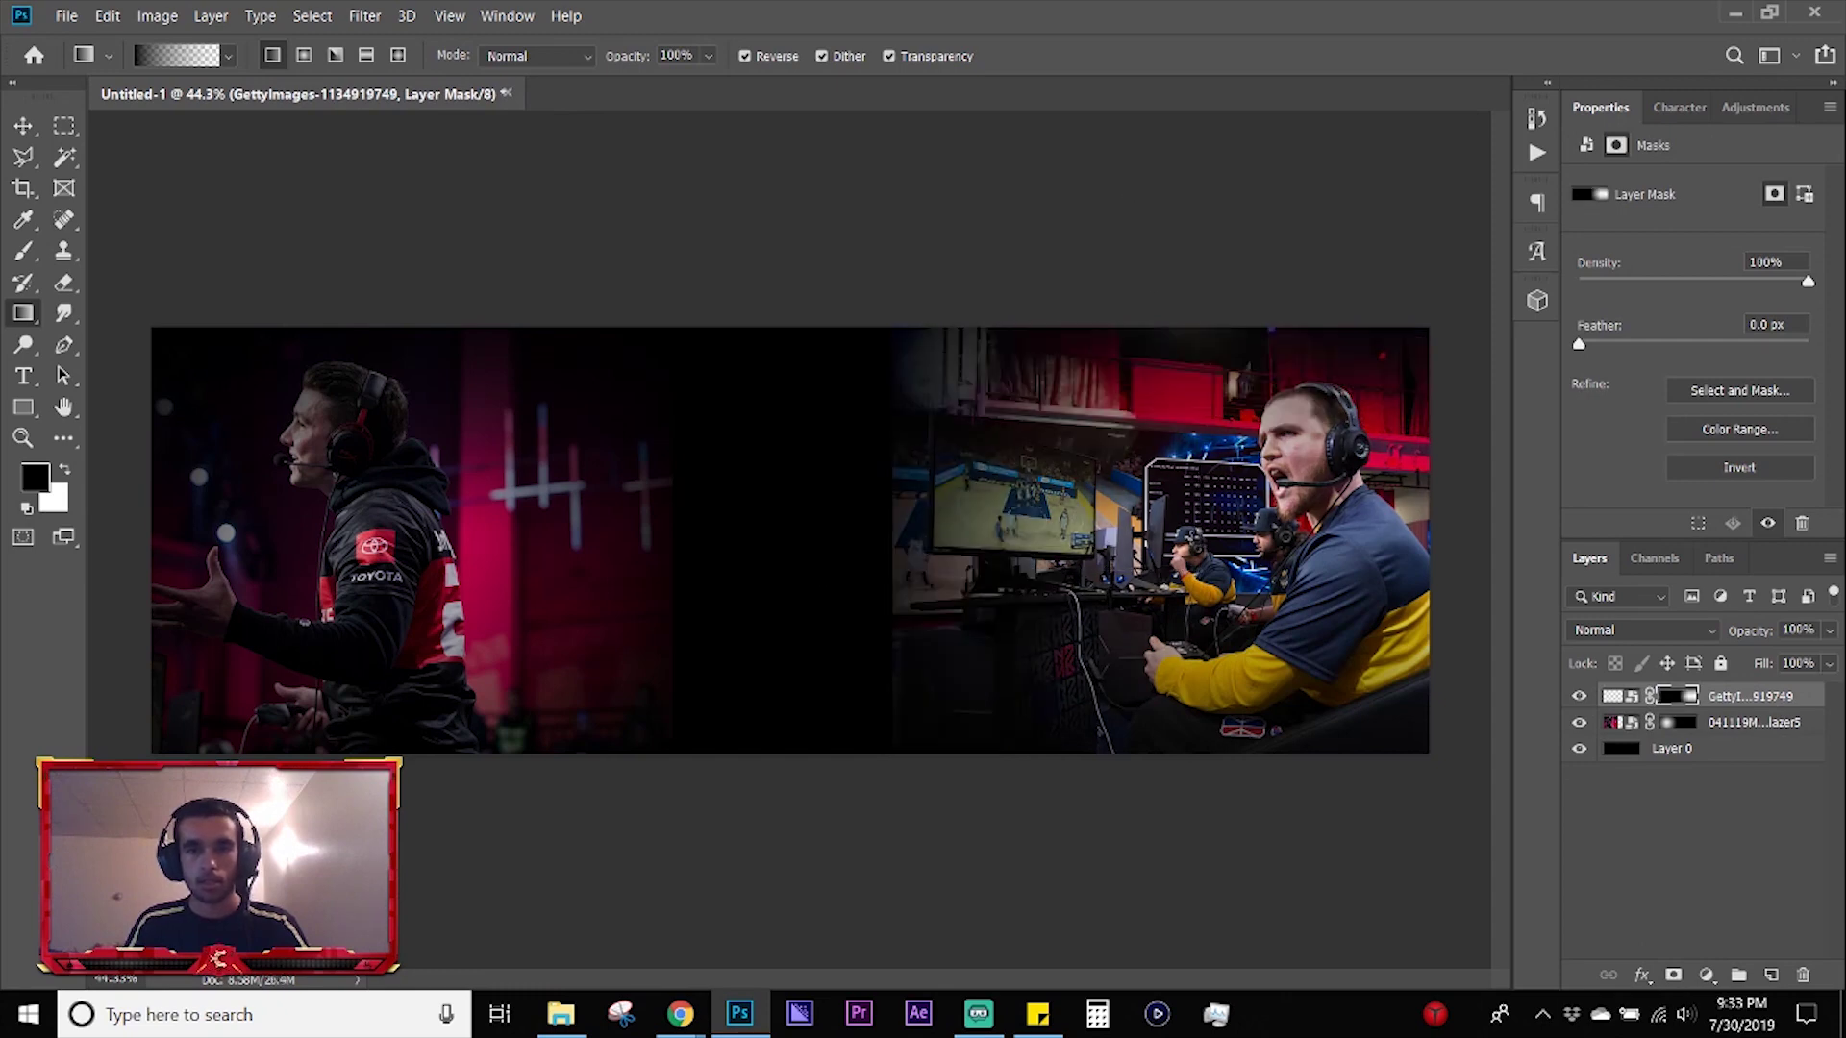
left_click_drag(1215, 581, 853, 569)
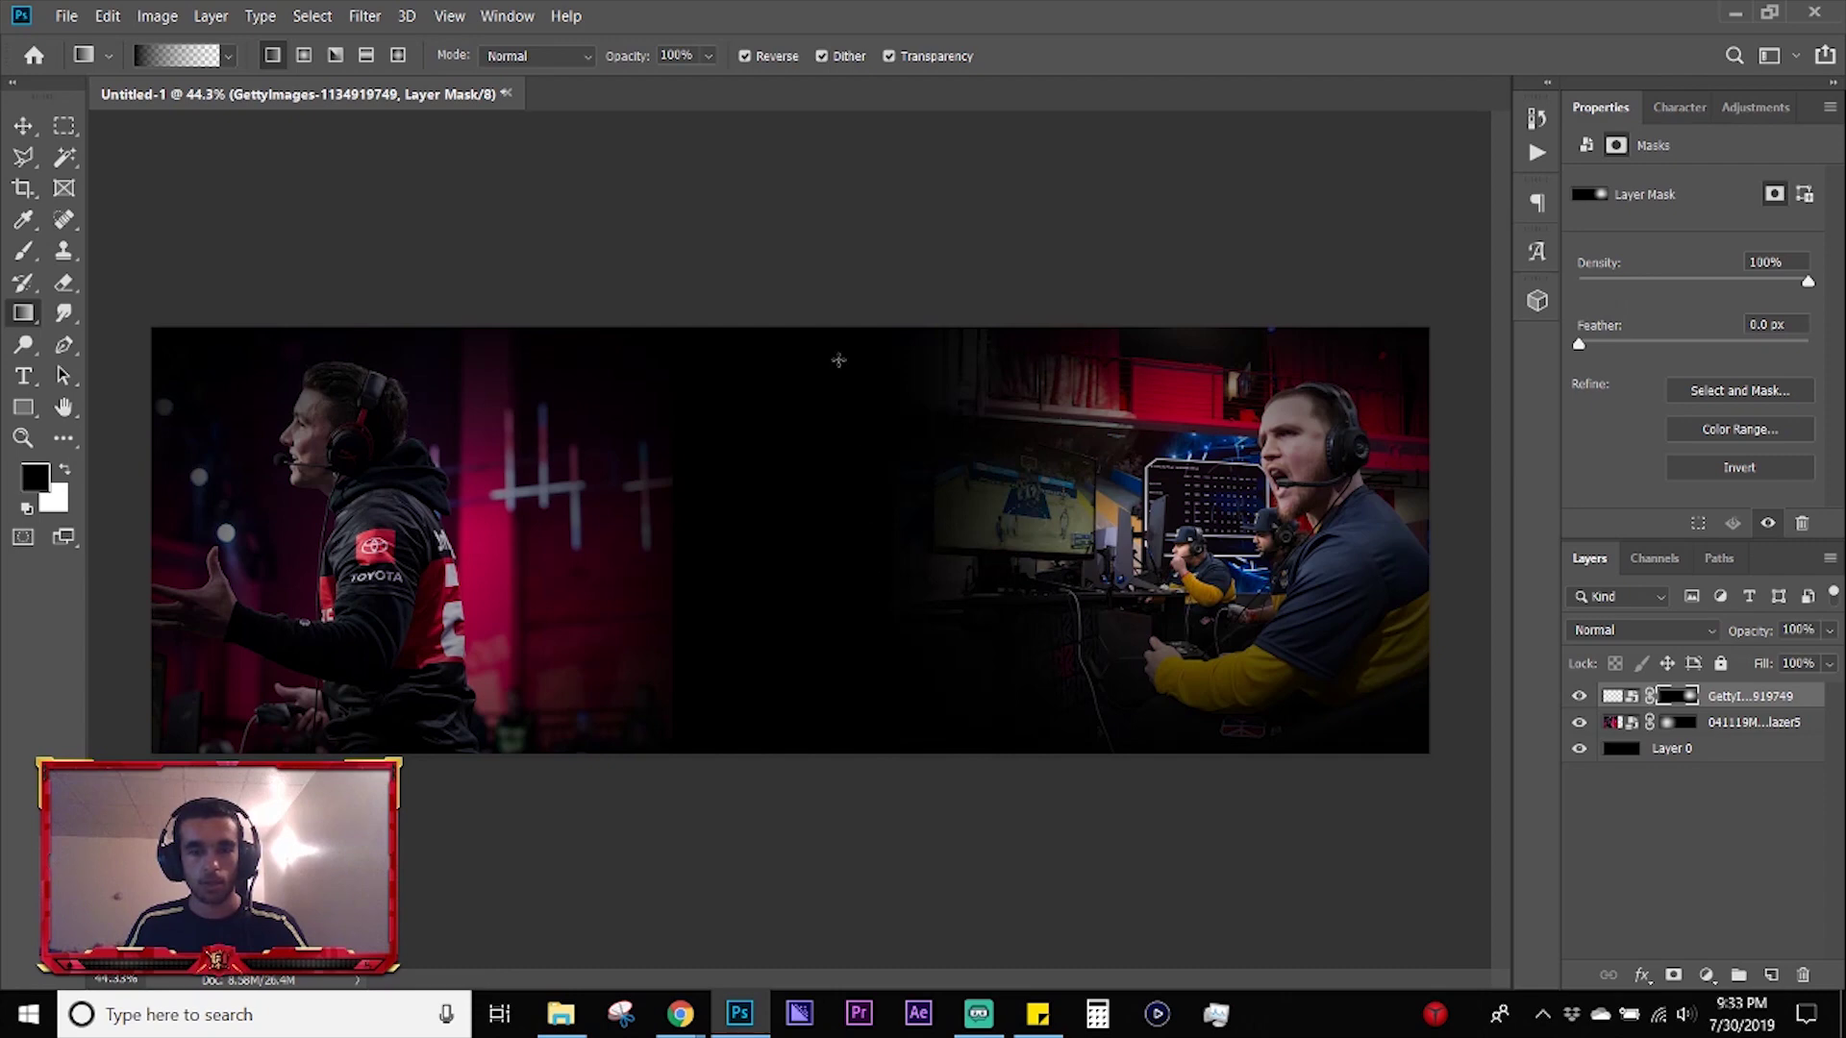
- Move both player photos inward so that they overlap near the centre of the banner
key("v")
left_click(776, 216)
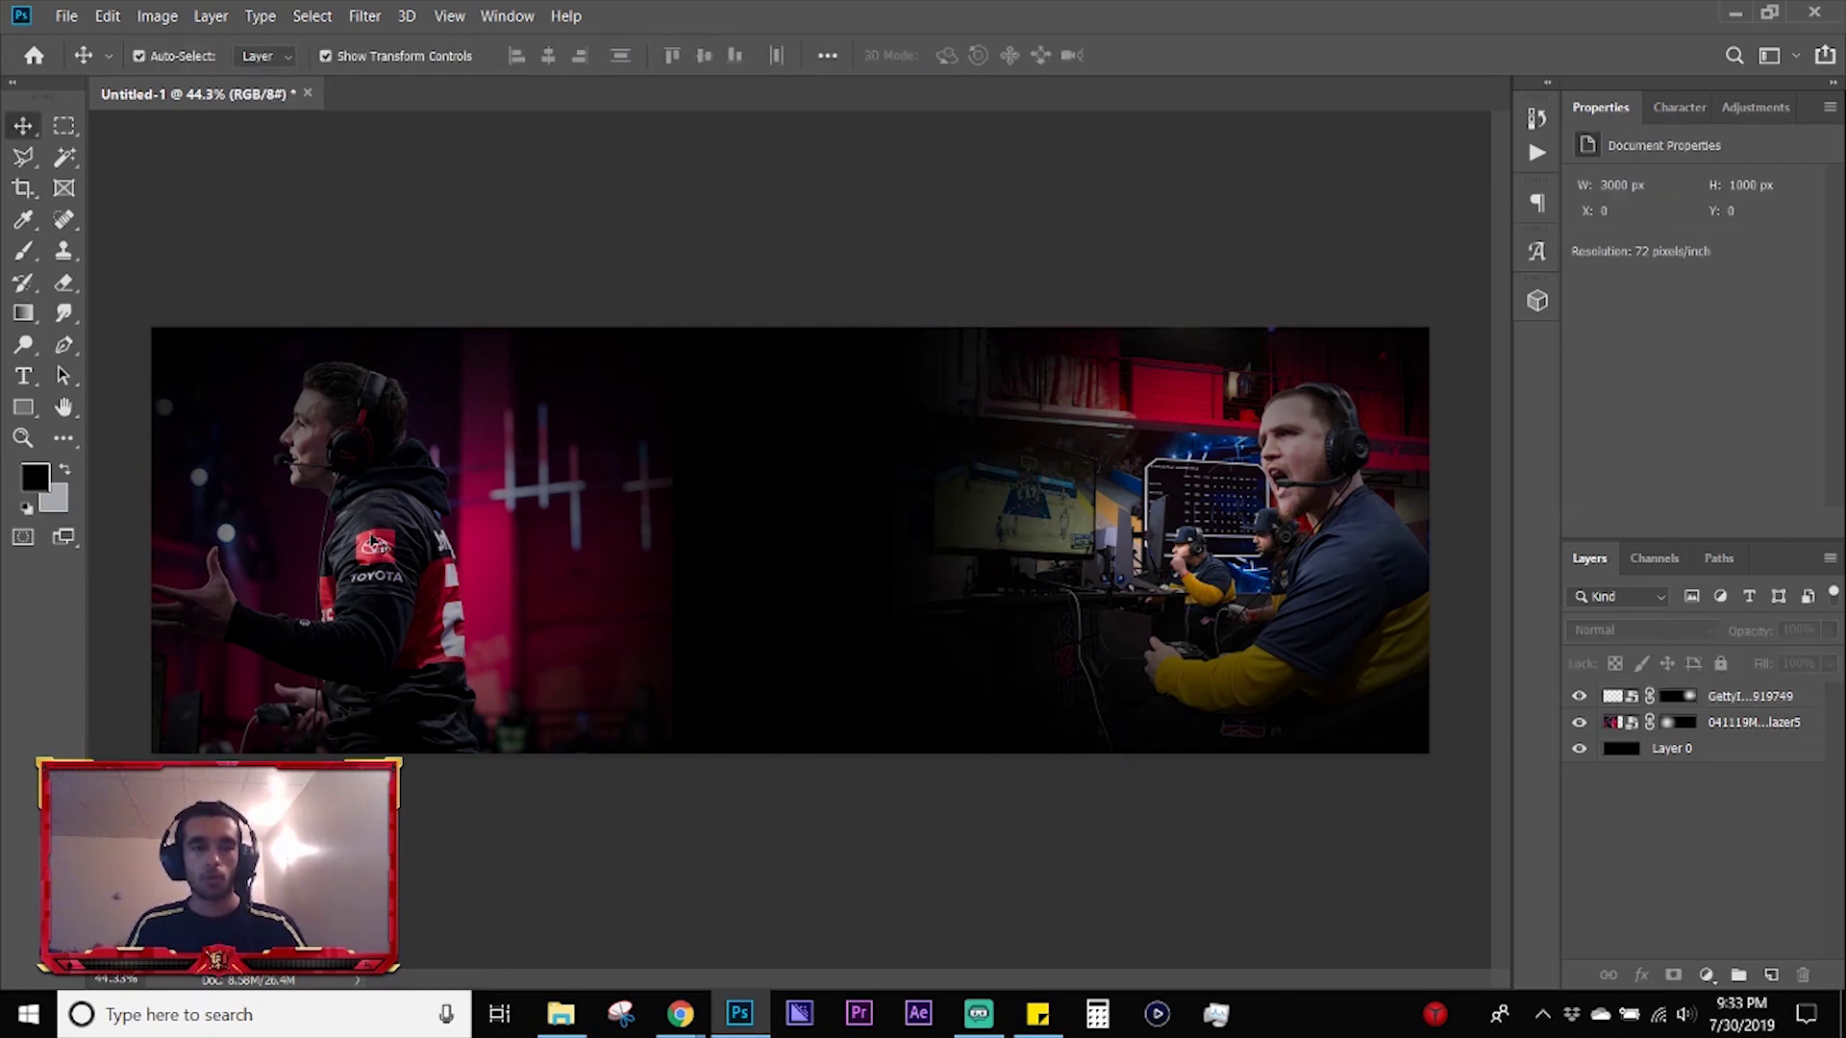
left_click_drag(1182, 514, 1067, 515)
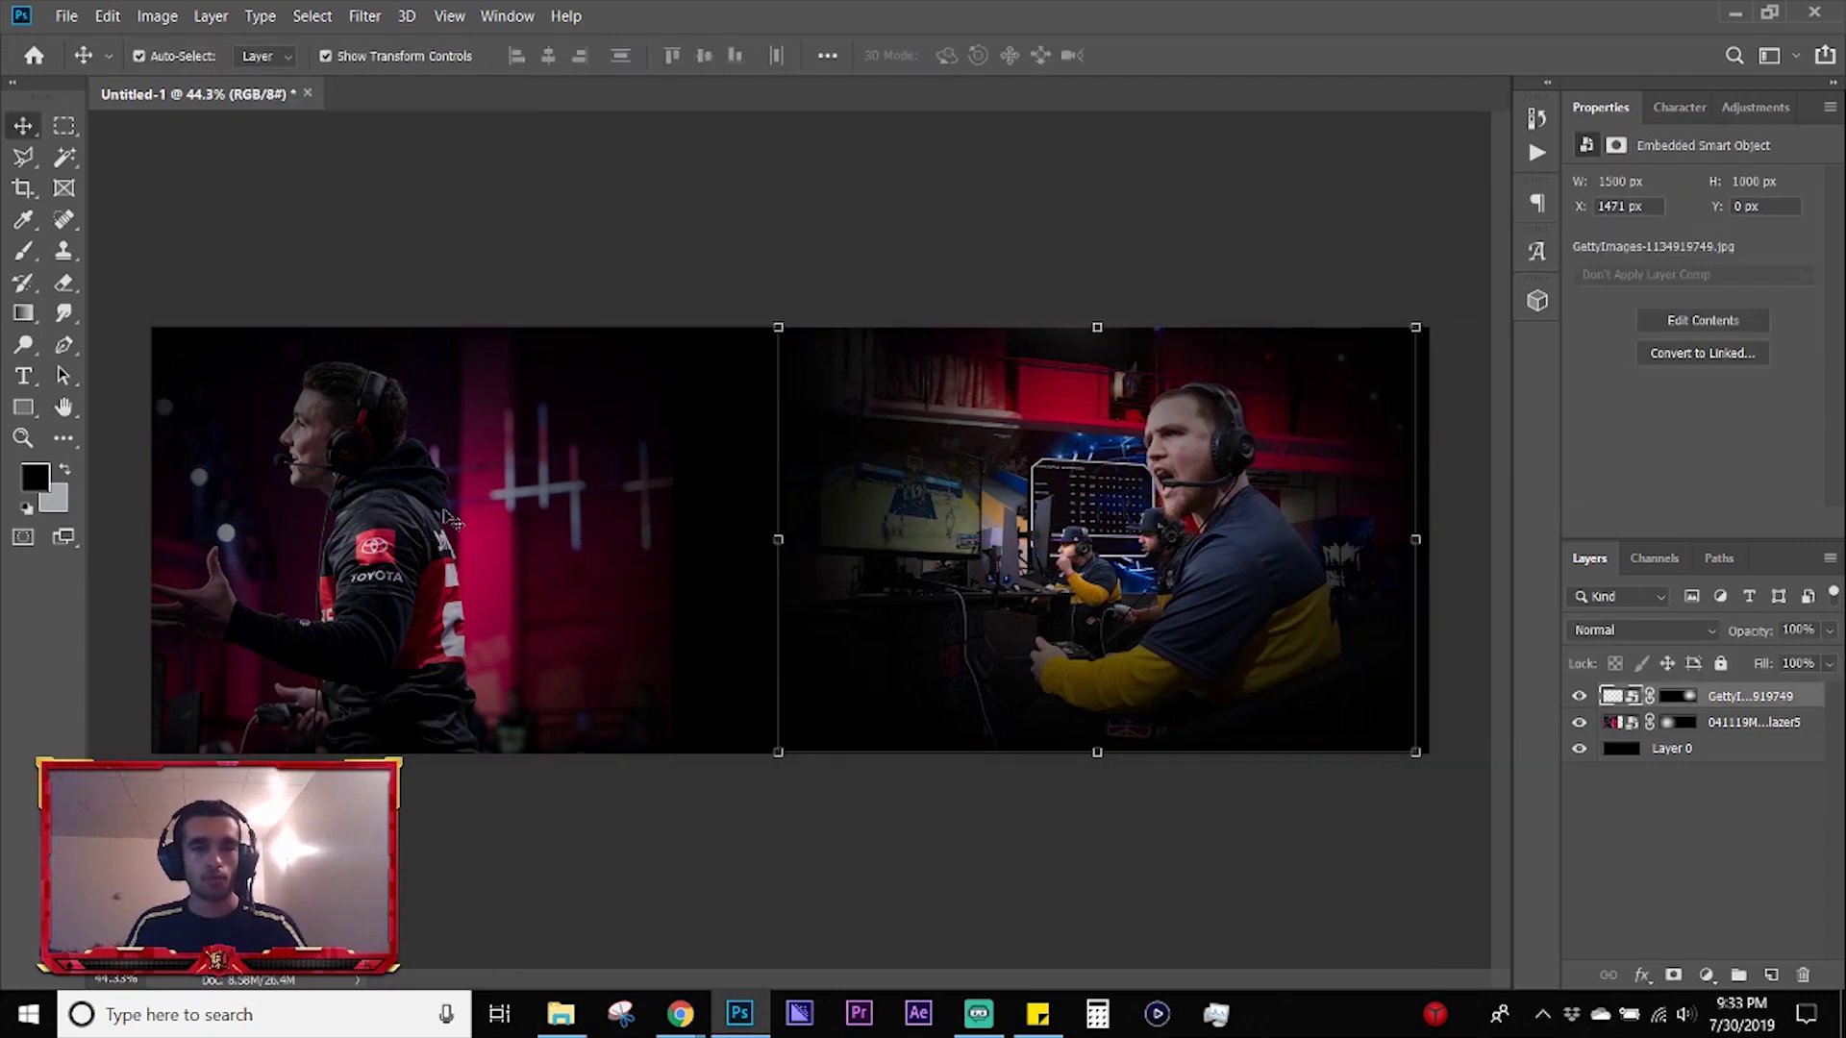
left_click_drag(448, 519, 650, 456)
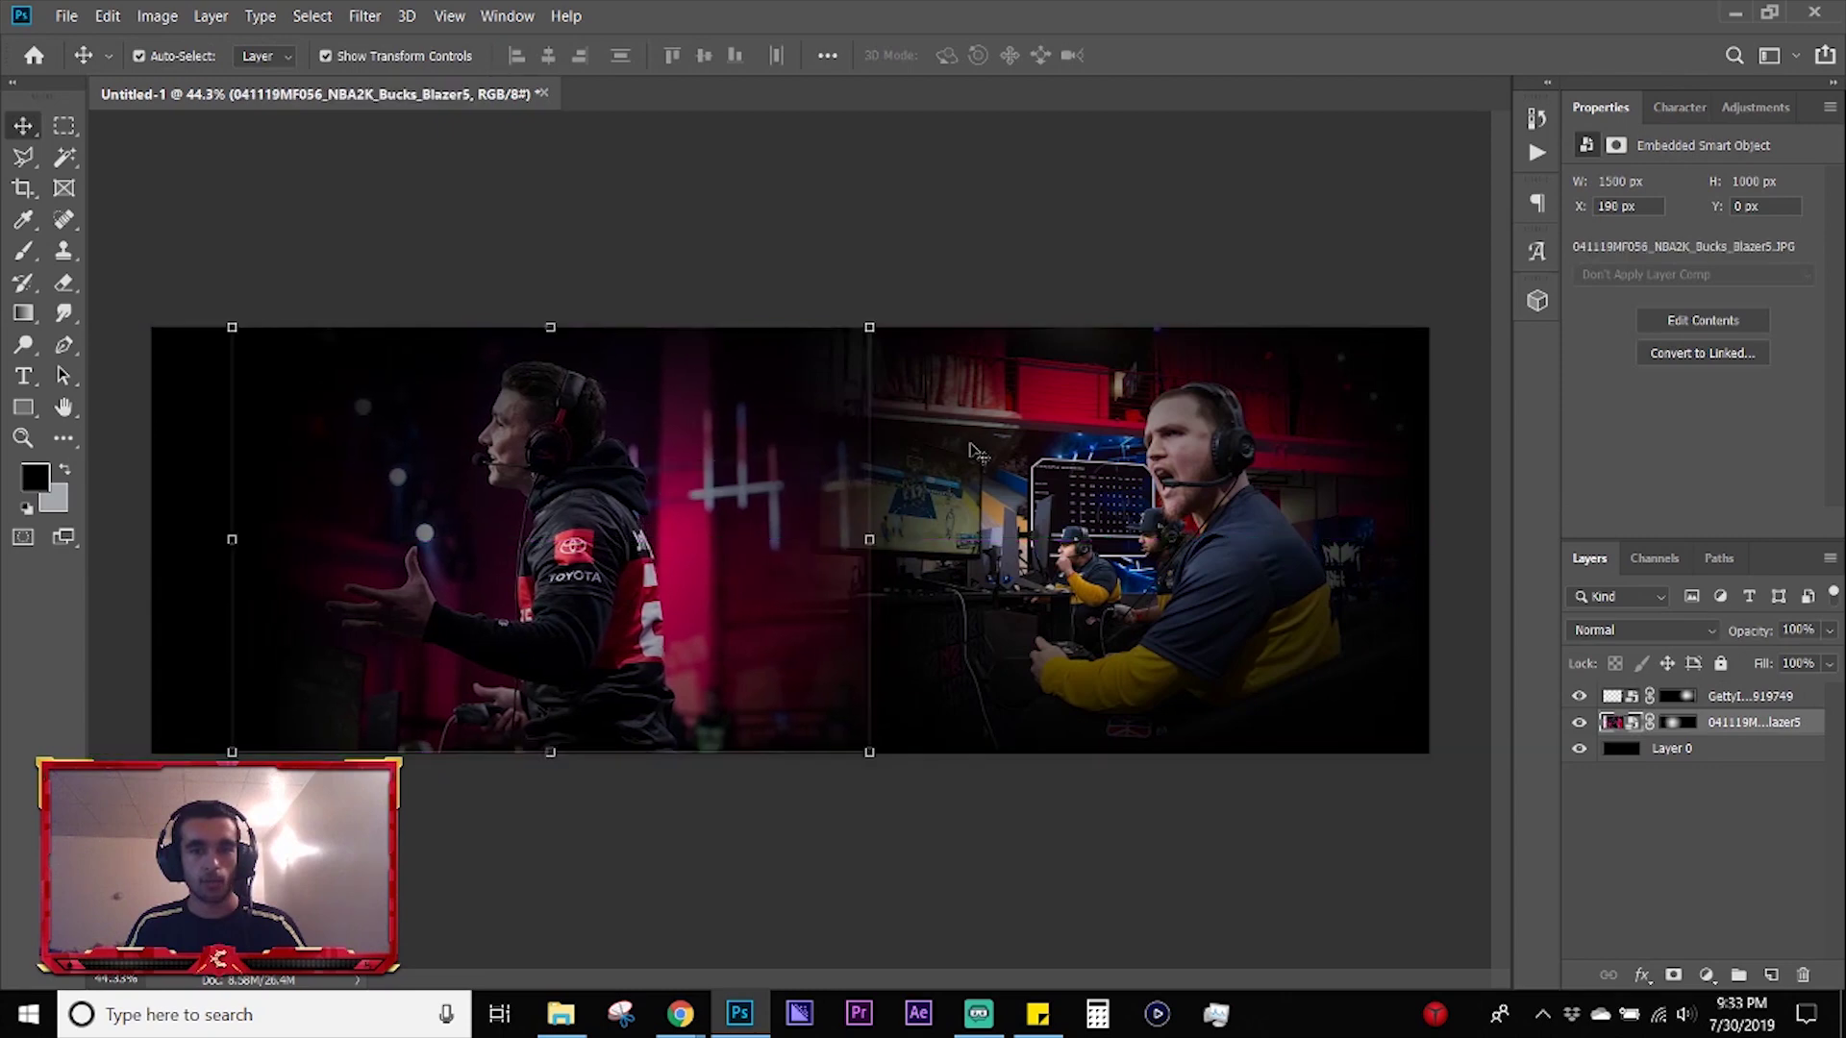
left_click(708, 205)
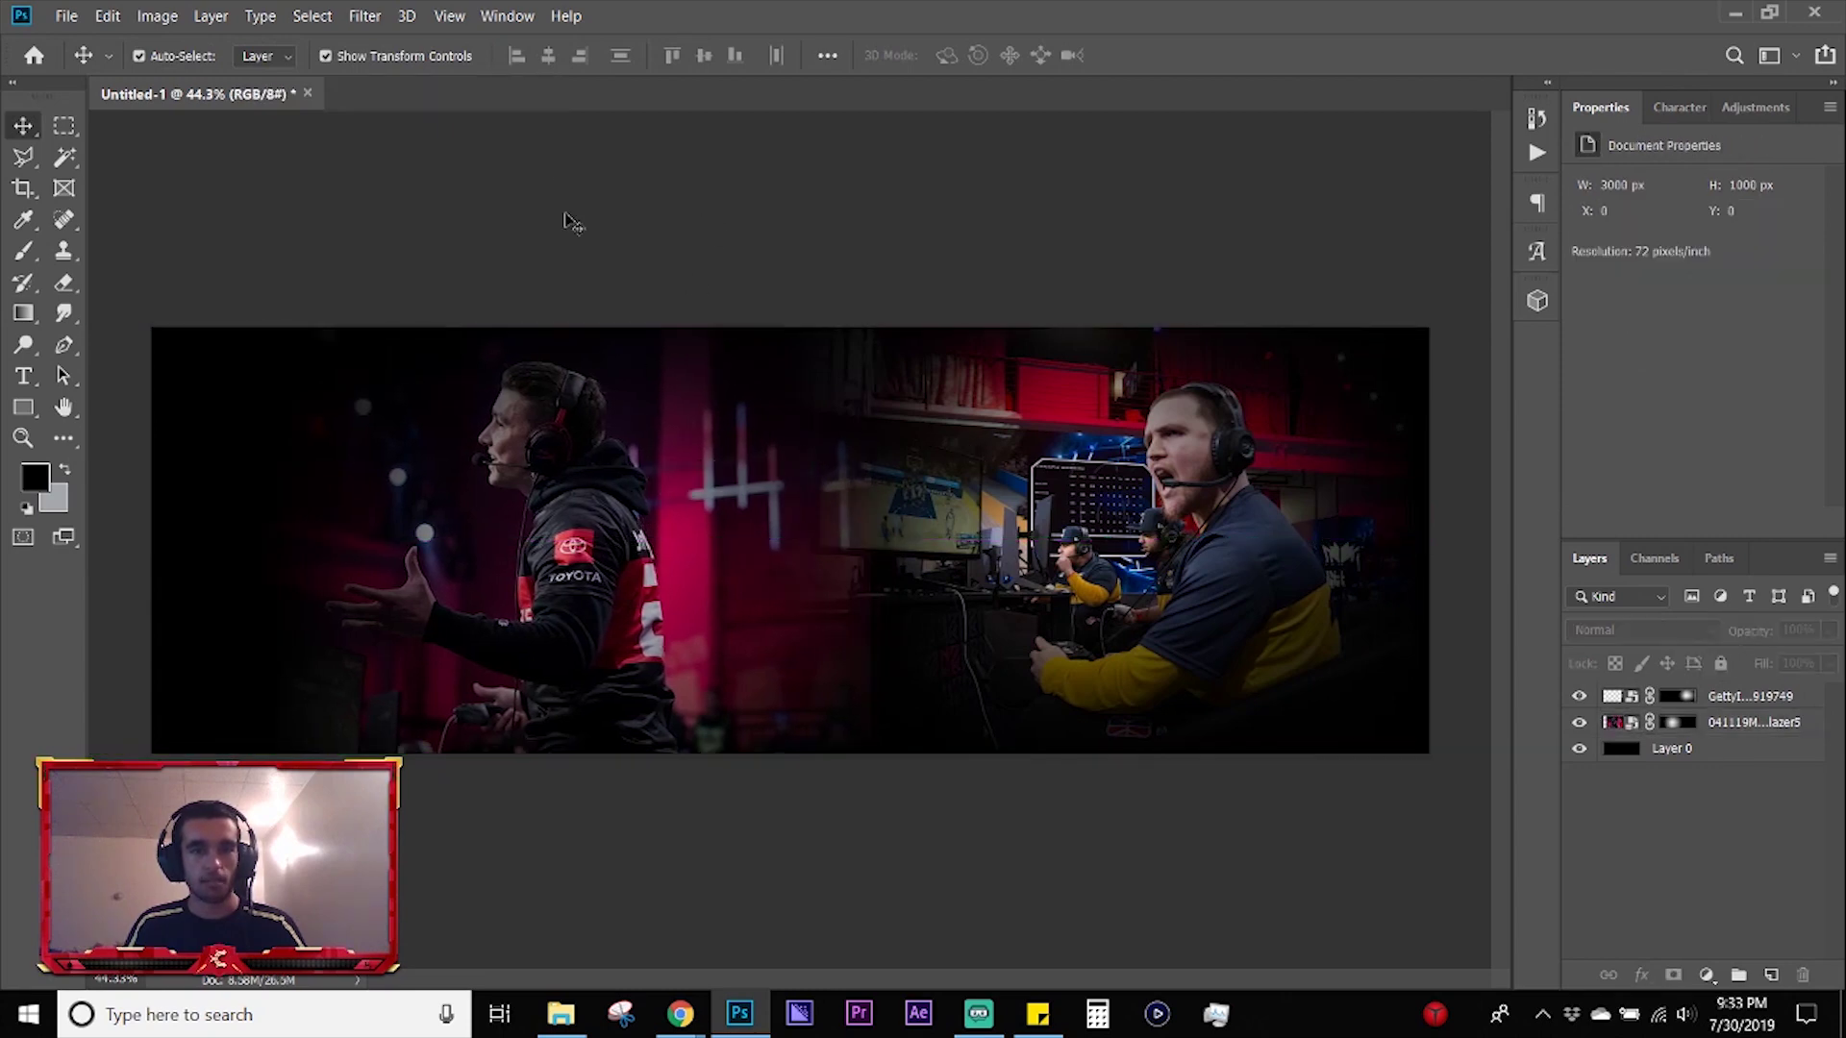
- Add the text "NAME" between the two players and colour it white (ffffff)
key("t")
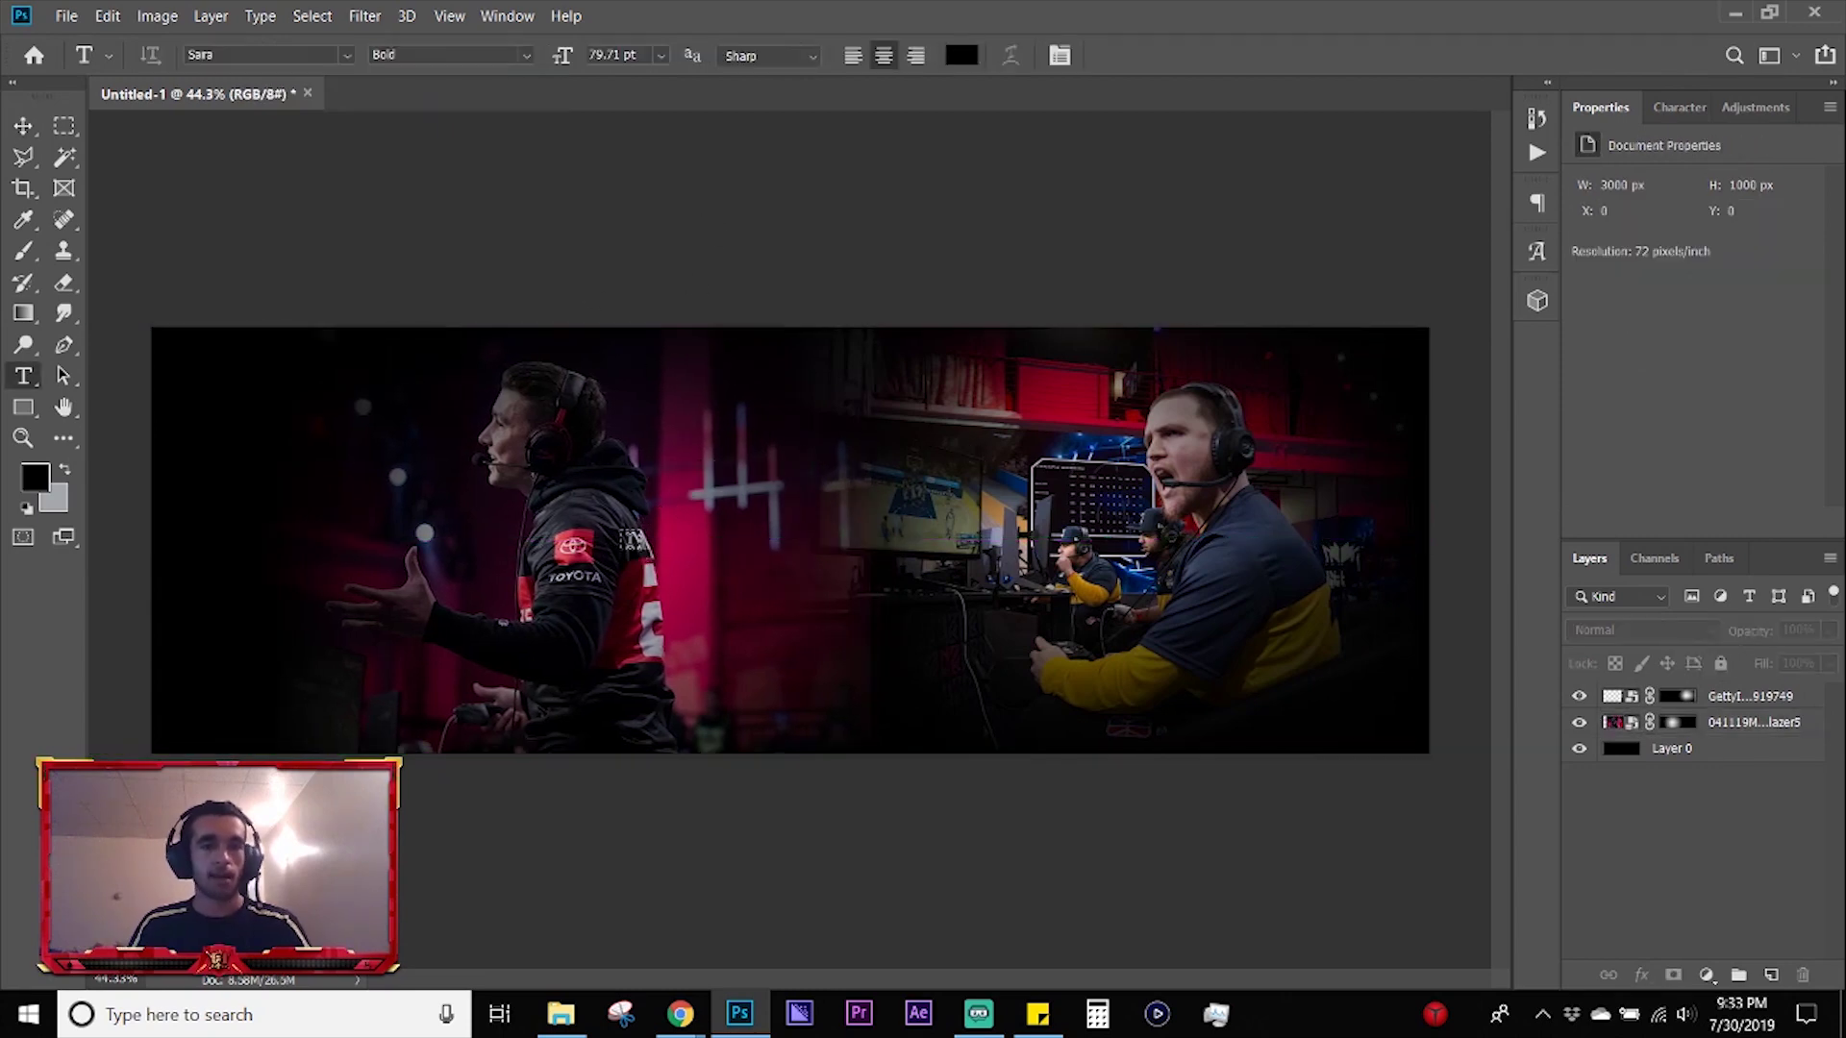
left_click(634, 548)
type("NAME")
key("ctrl+a")
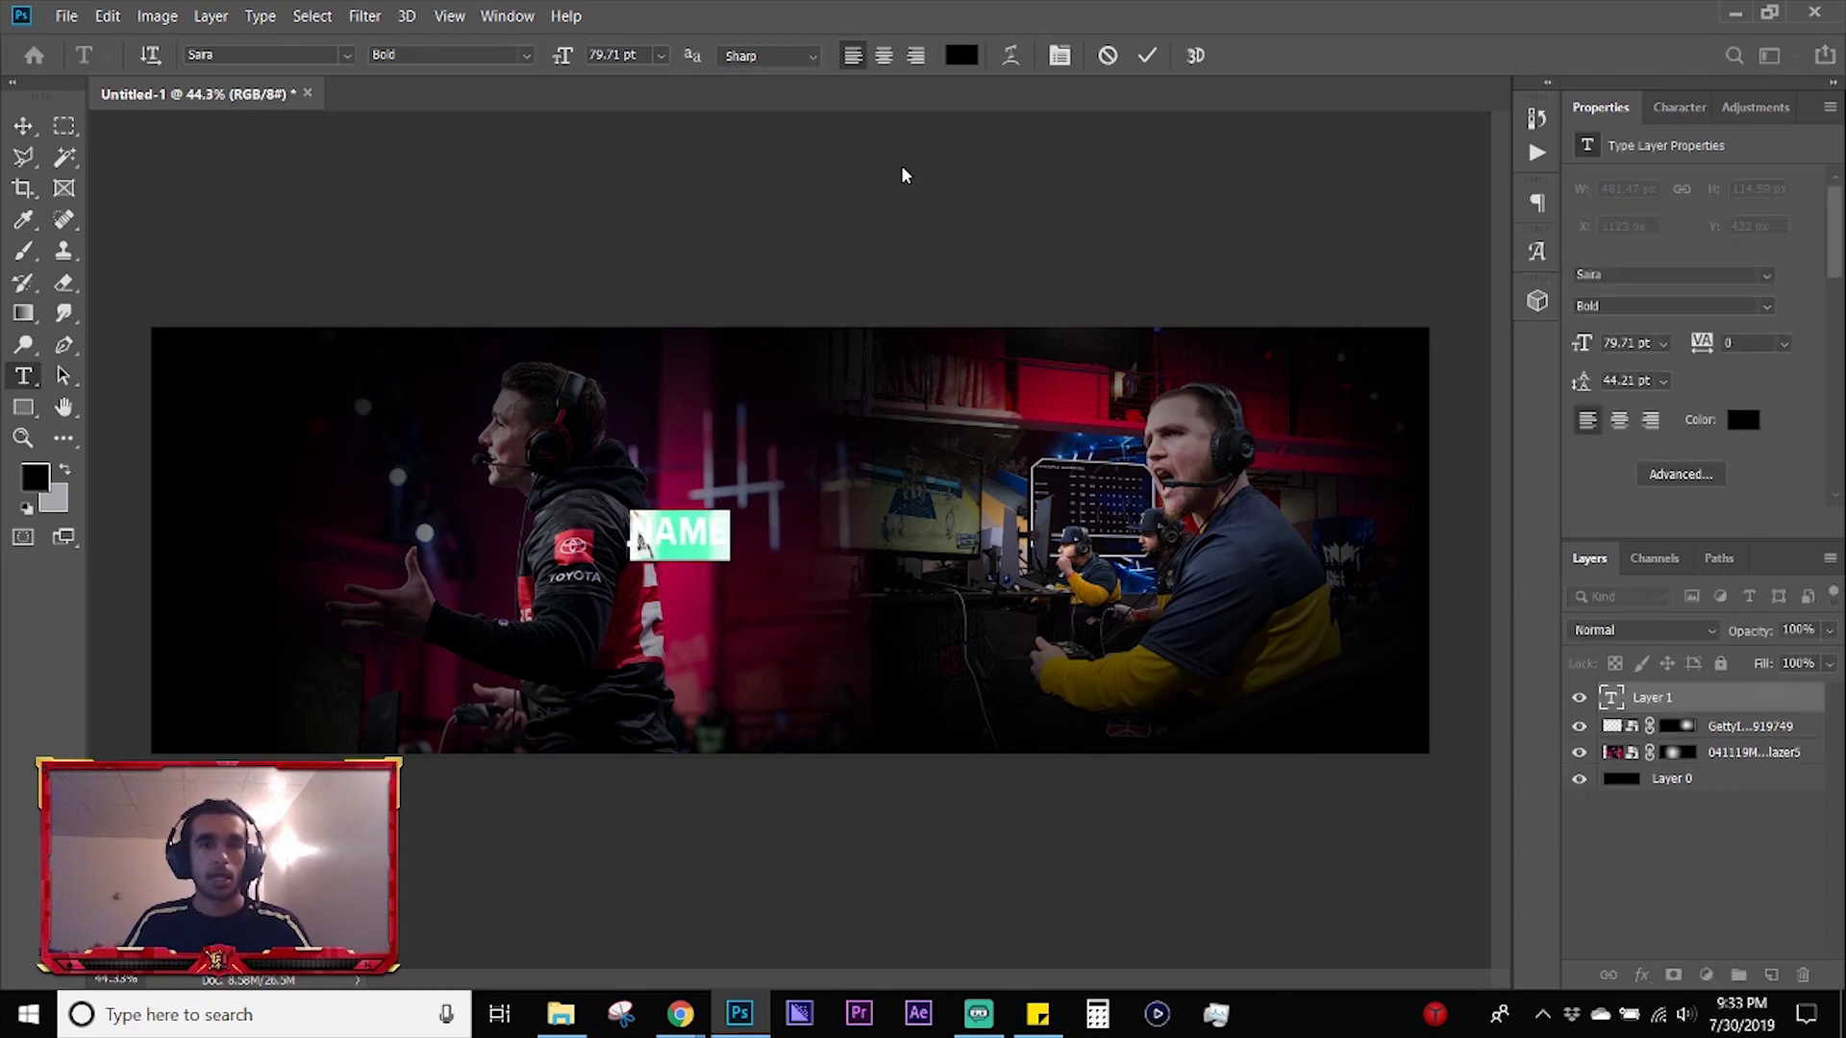
left_click(961, 55)
type("ffffff")
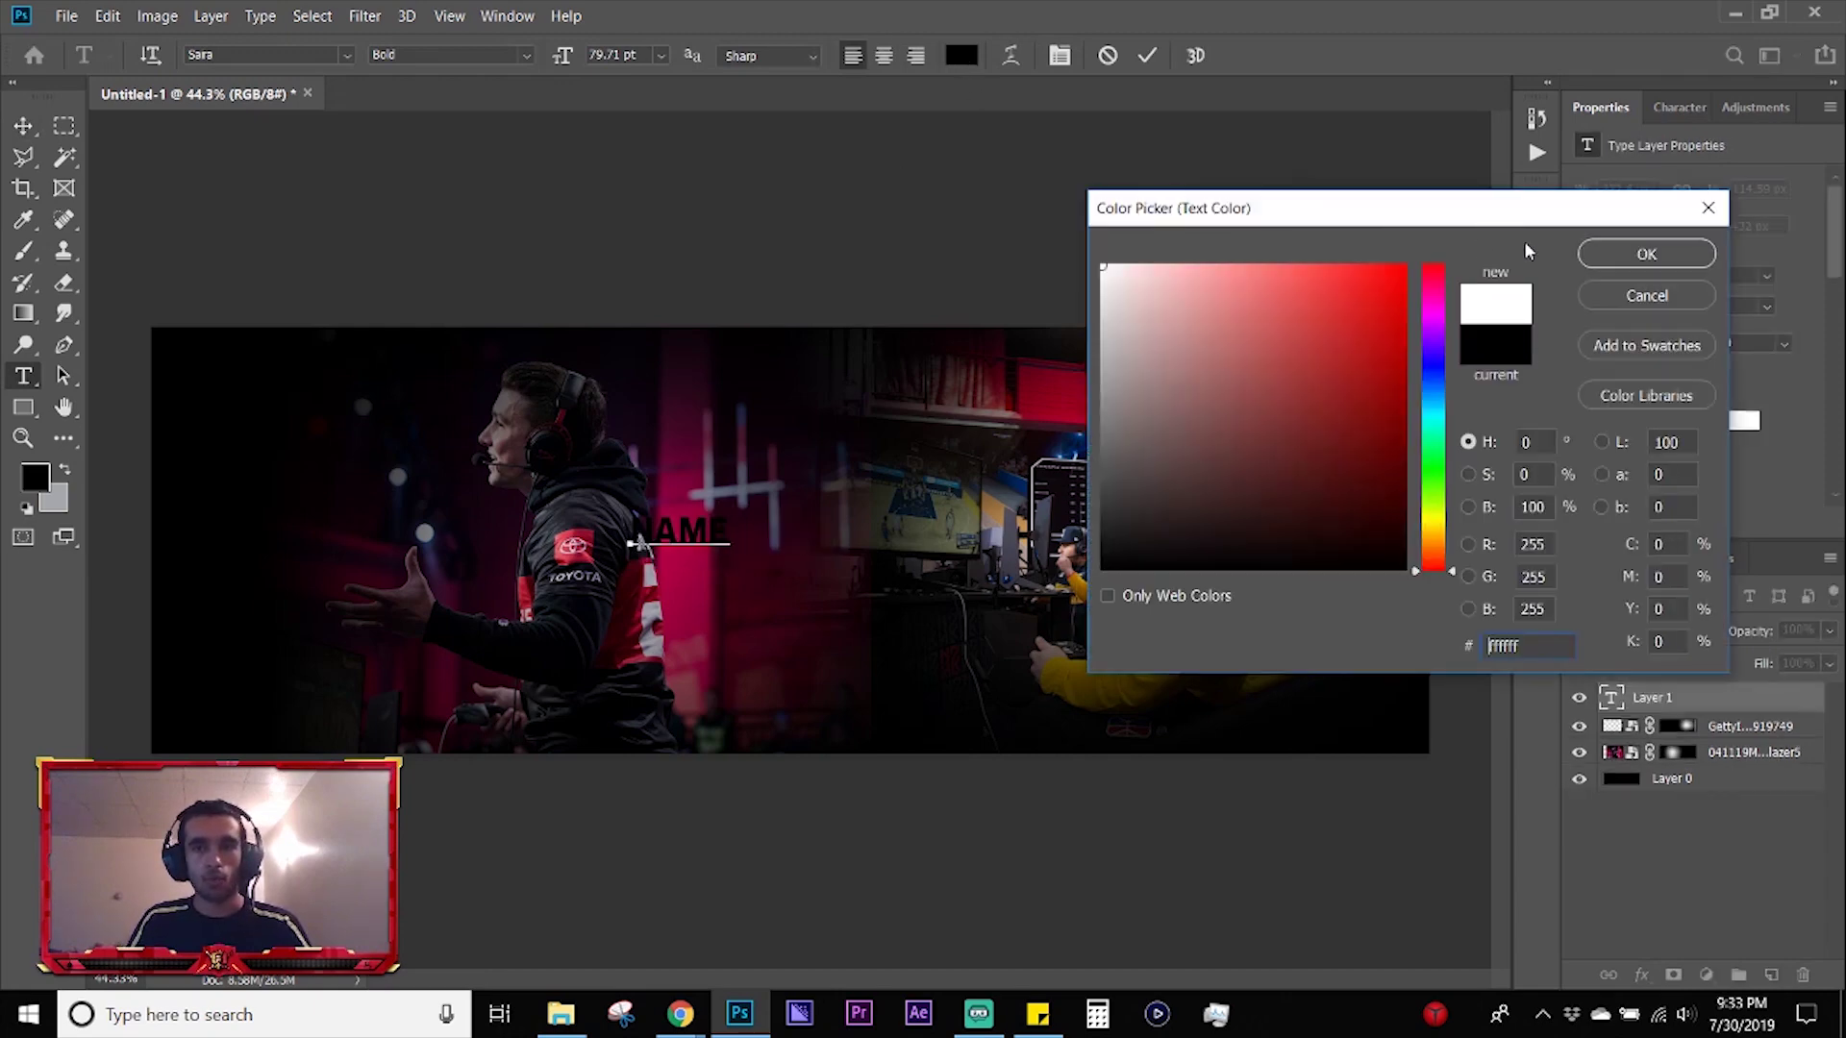
left_click(1600, 255)
- Enlarge the NAME text to 273.71 pt and move it to the centre of the banner
left_click_drag(562, 55, 827, 112)
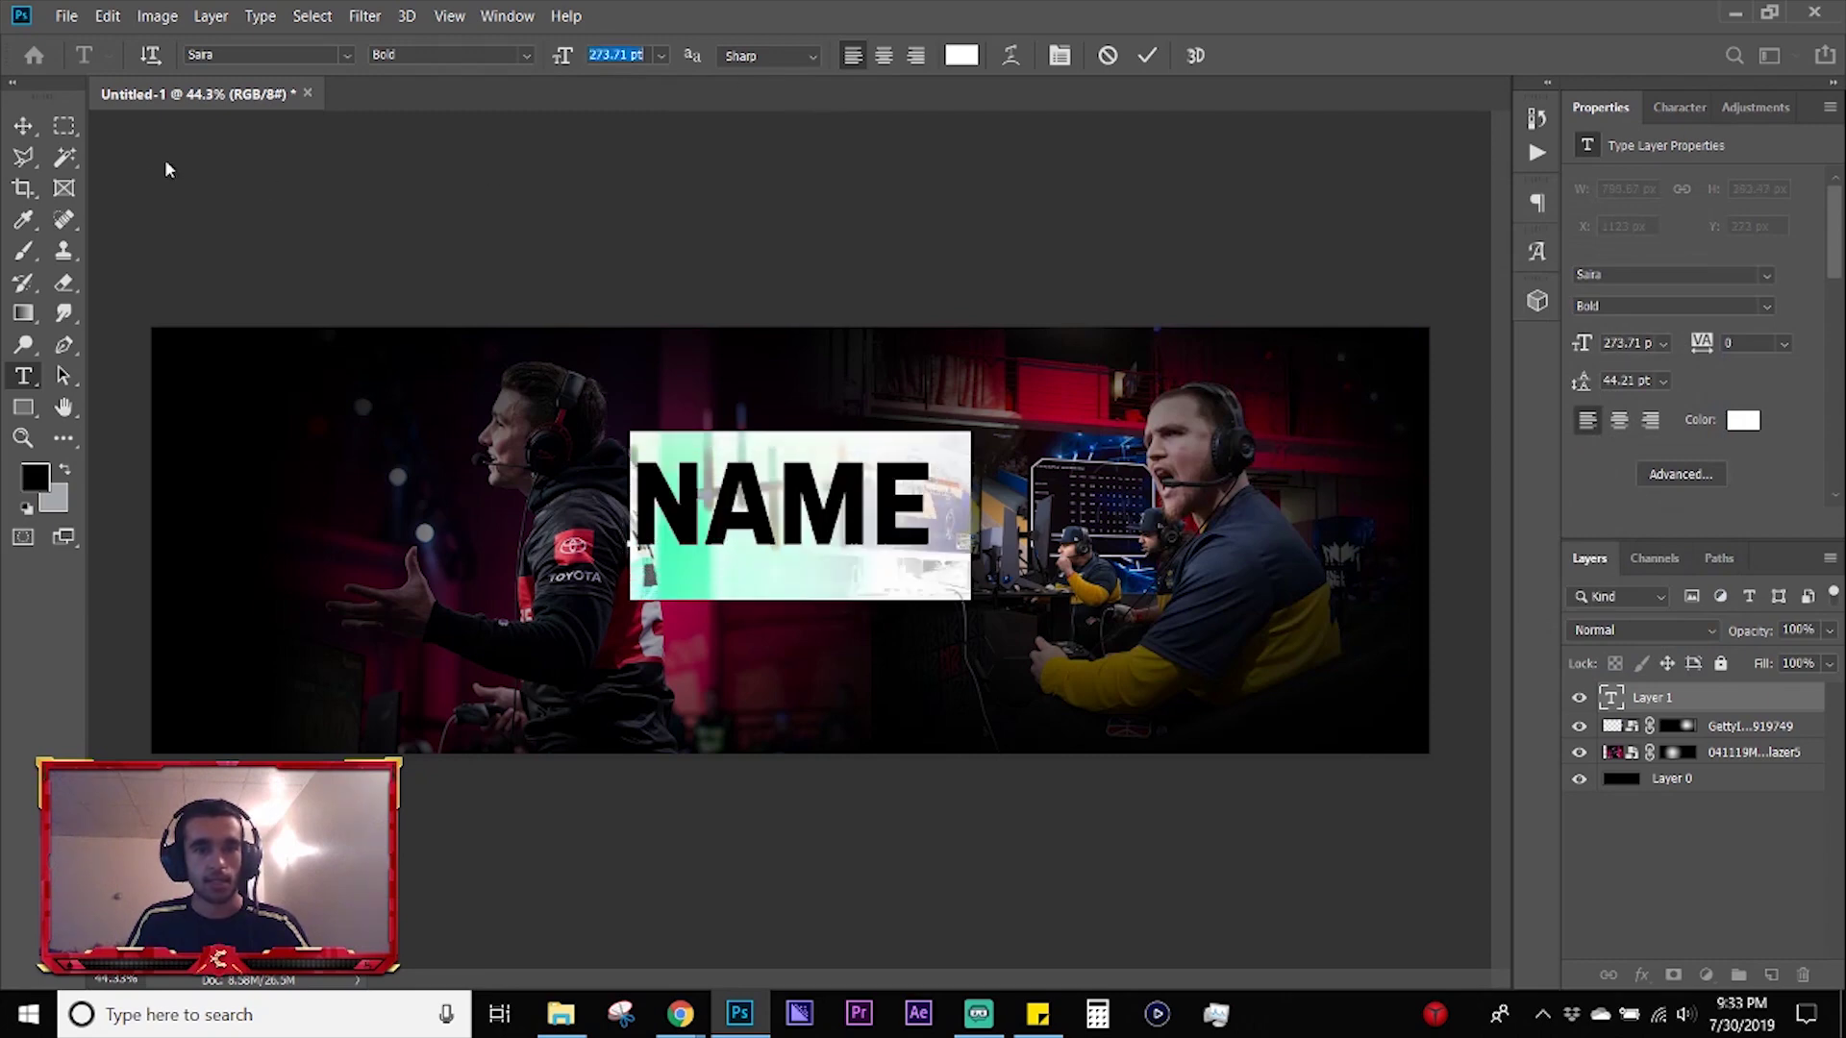
left_click(23, 126)
left_click_drag(779, 436, 790, 473)
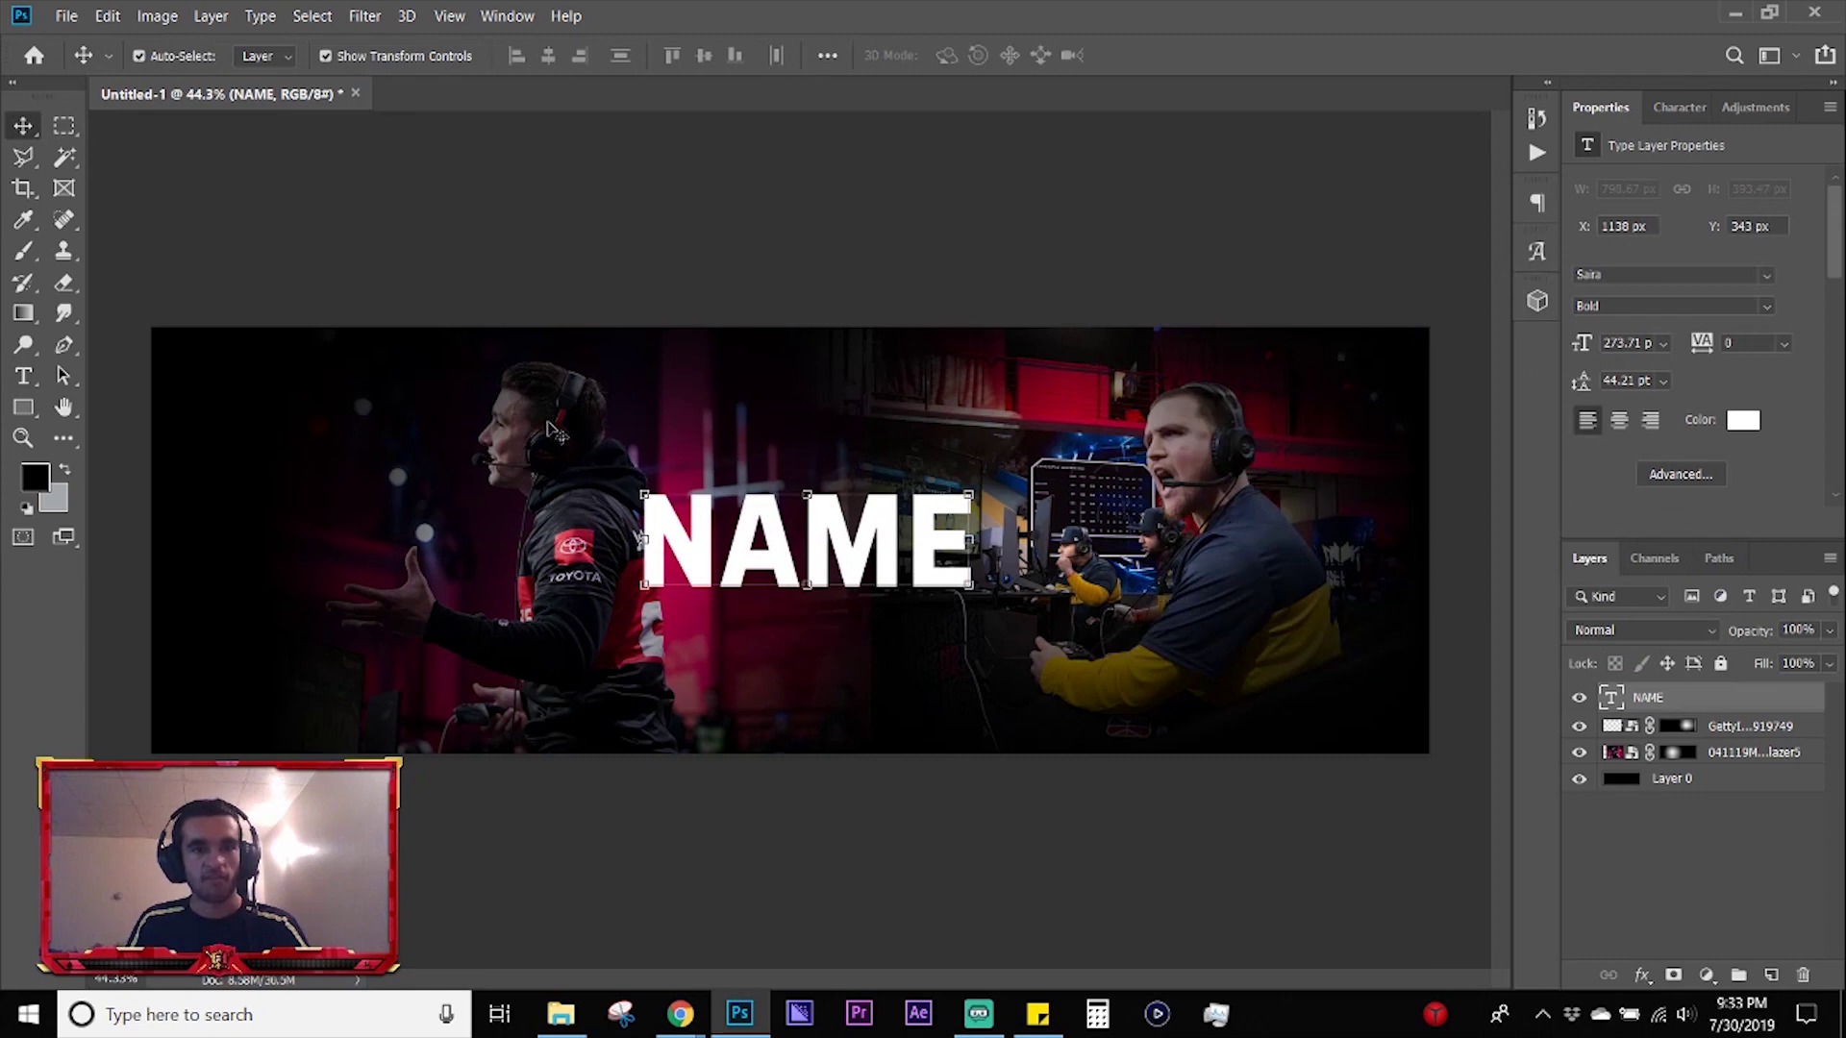
left_click(800, 229)
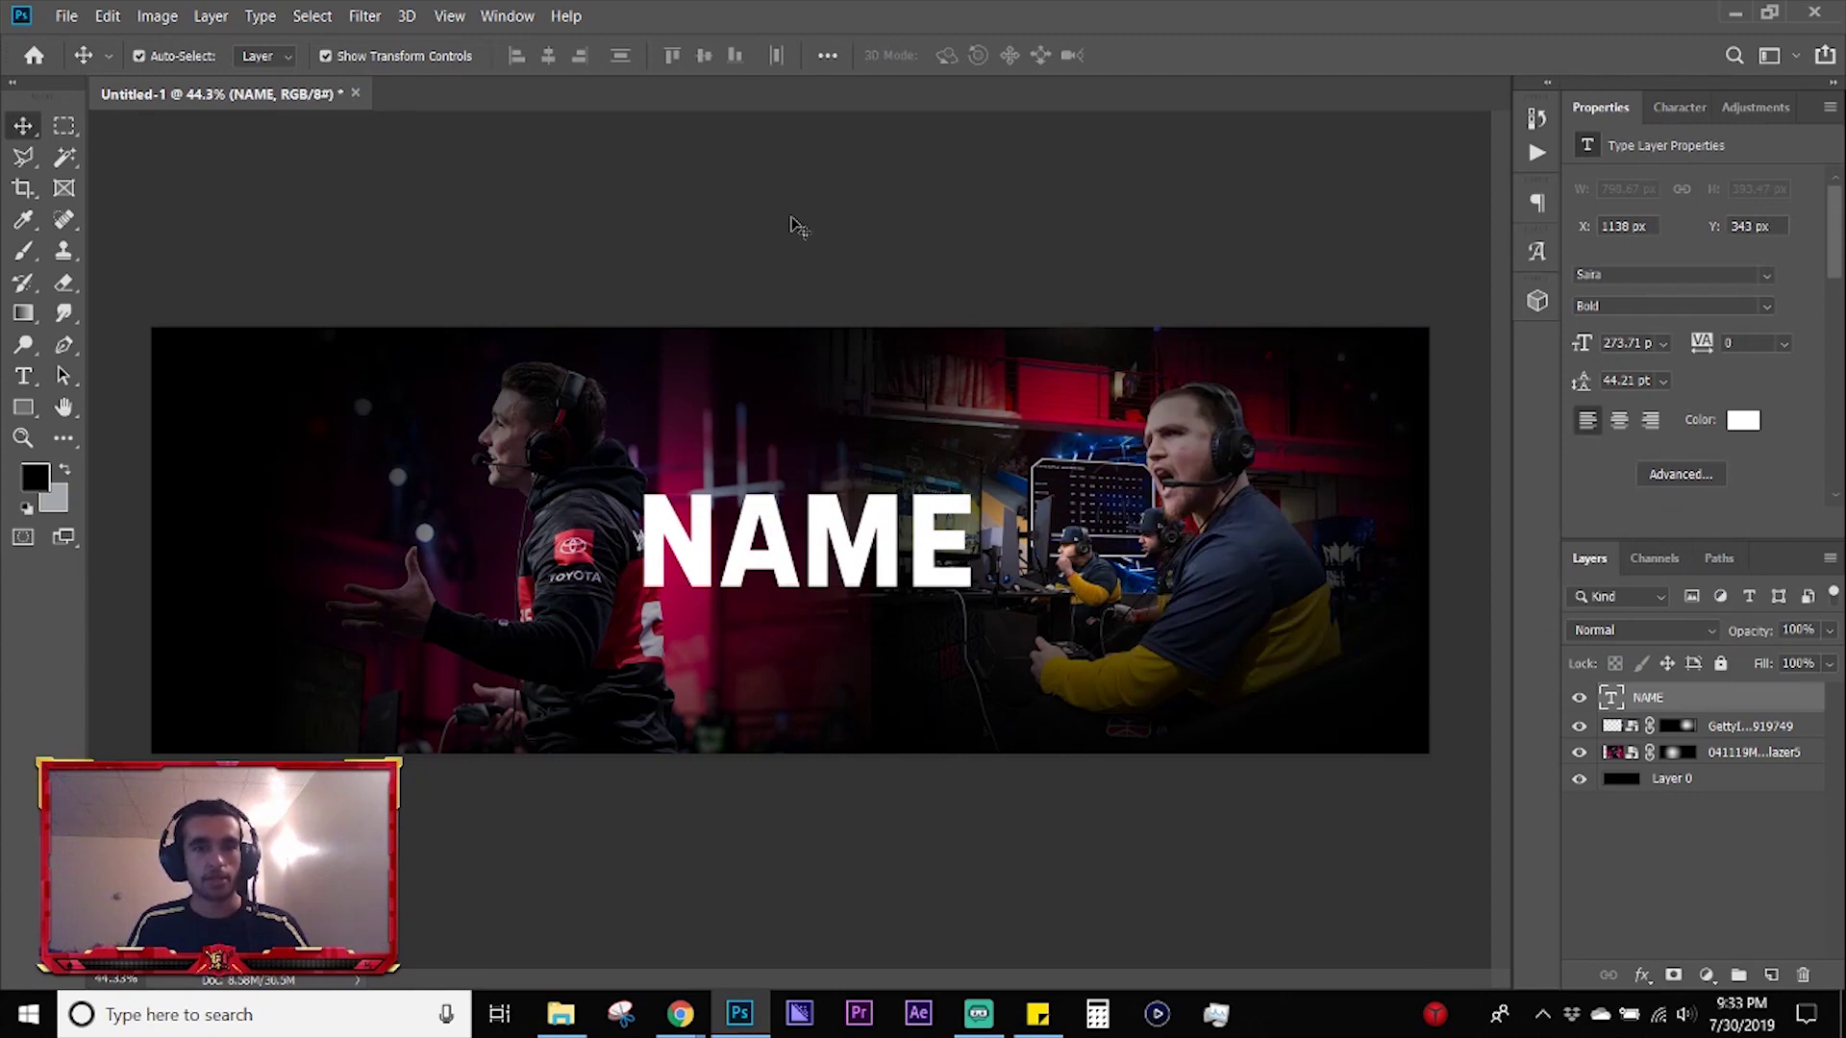
- Move the two player photos outward towards the banner's left and right ends, clear of the NAME text
left_click_drag(567, 469, 346, 469)
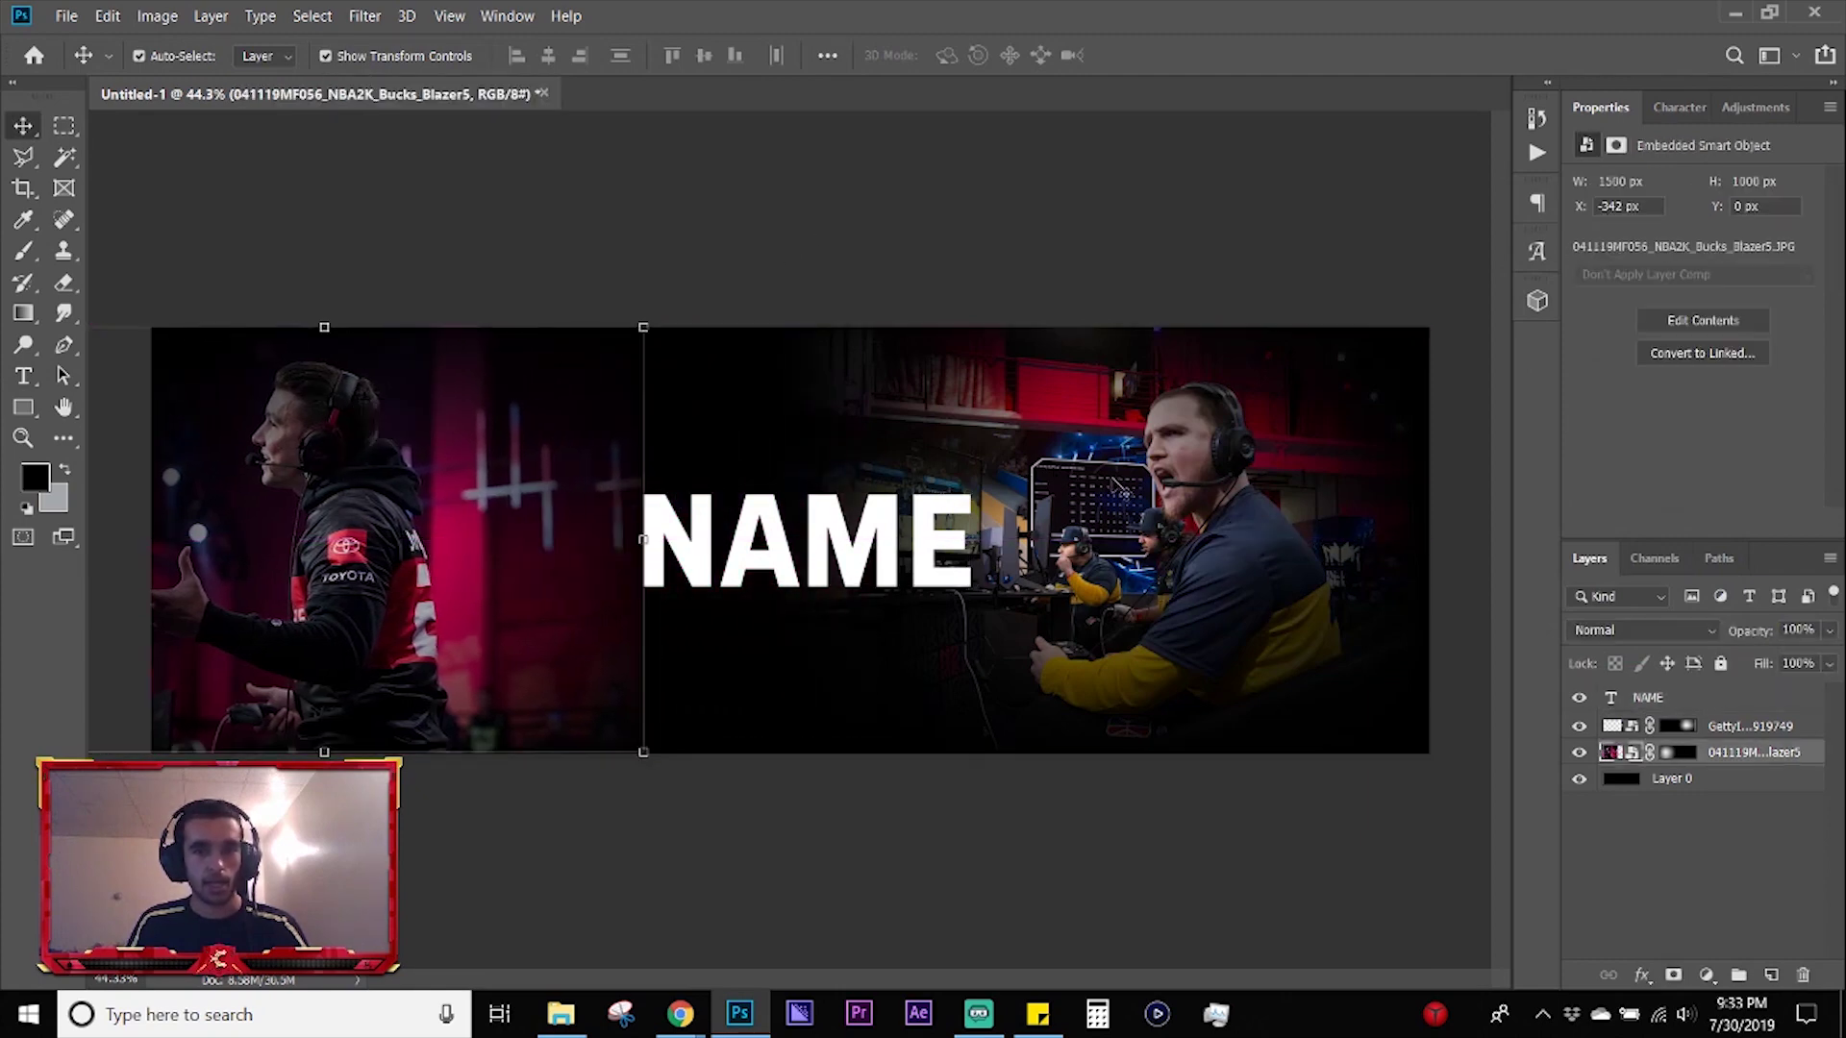
left_click_drag(1122, 495, 1197, 495)
left_click(976, 247)
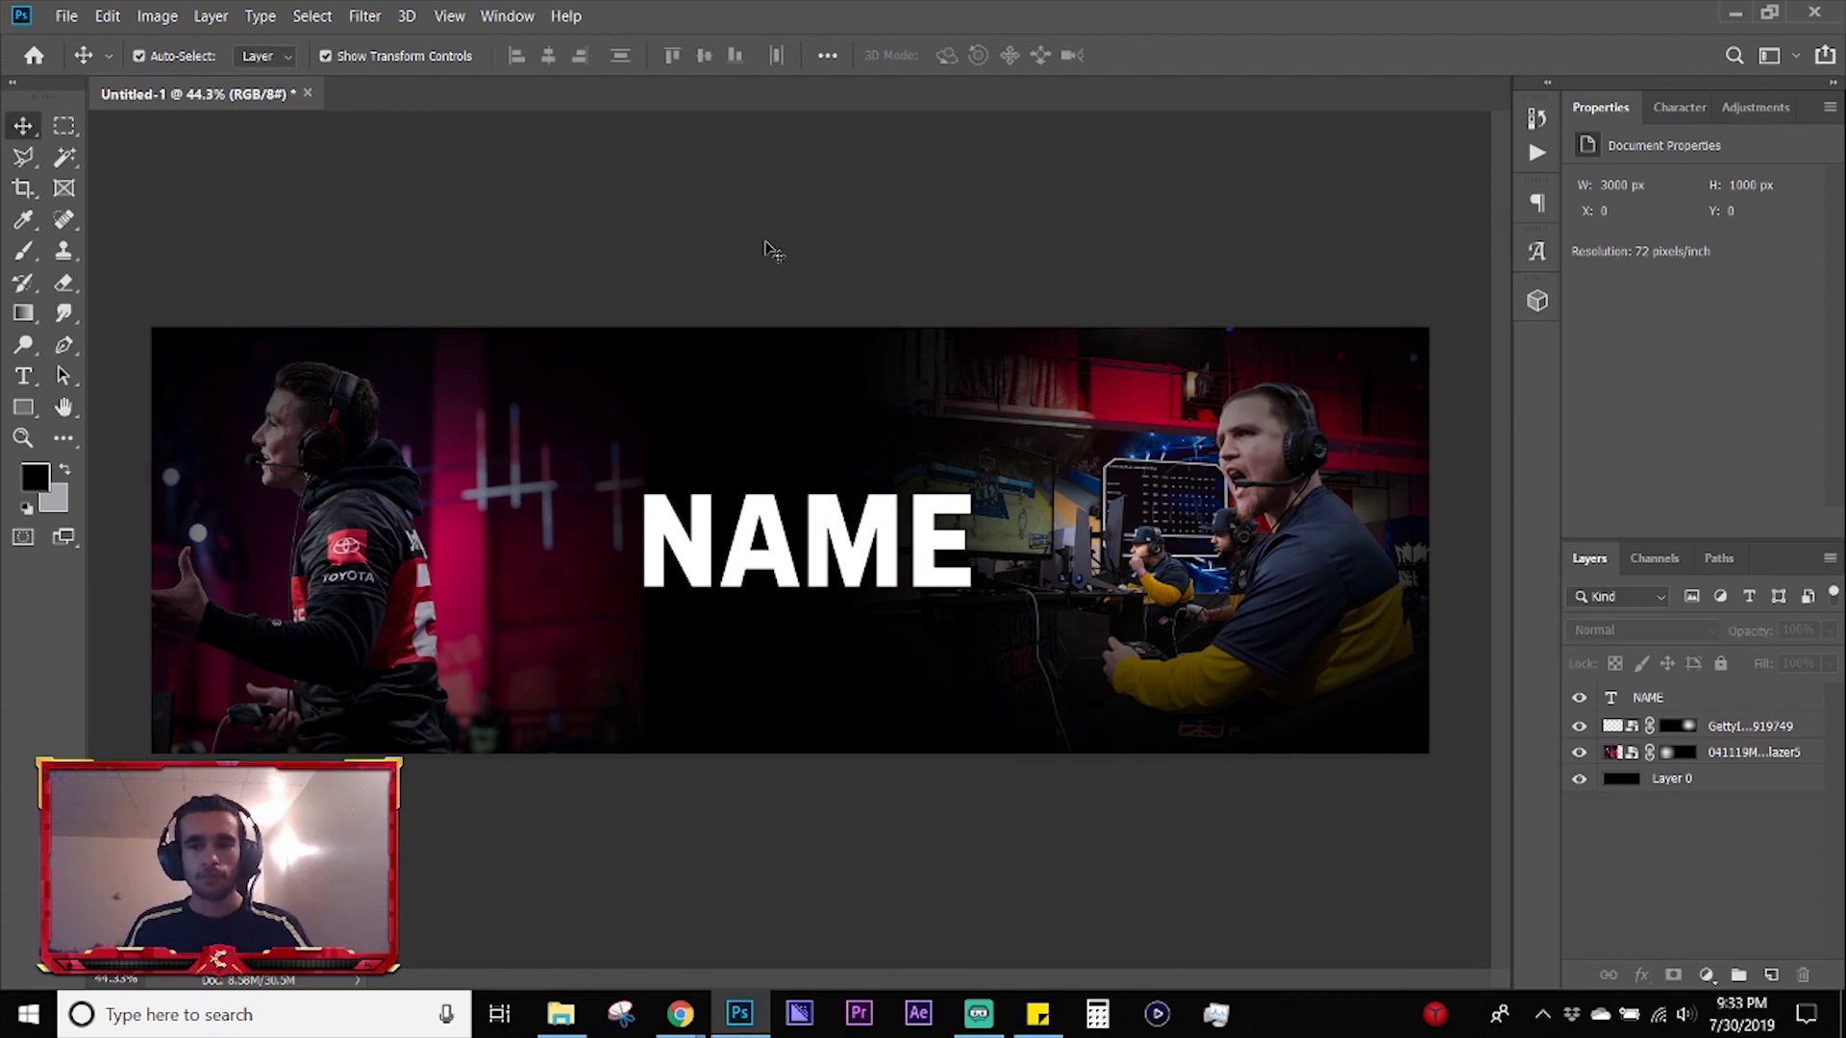
- Place 76ers_GC_Primary_Icon.png as an embedded image at the centre of the banner
left_click(67, 16)
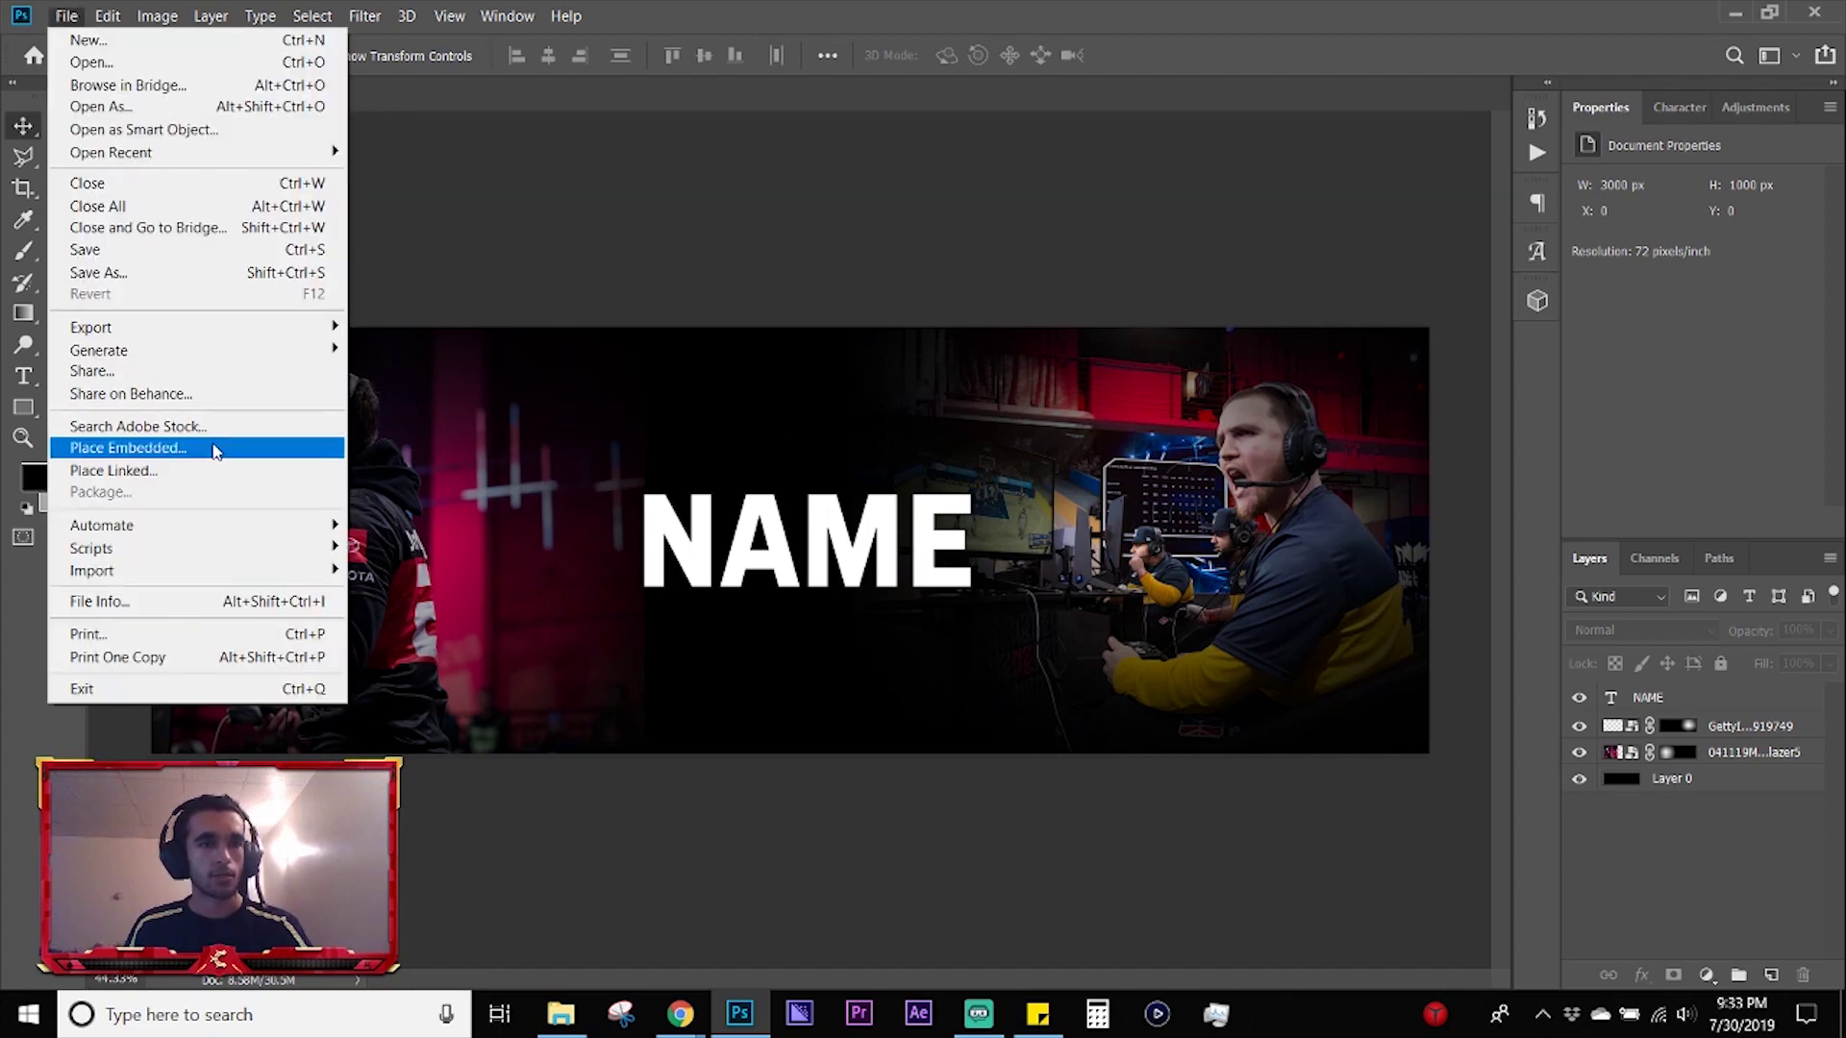
left_click(217, 449)
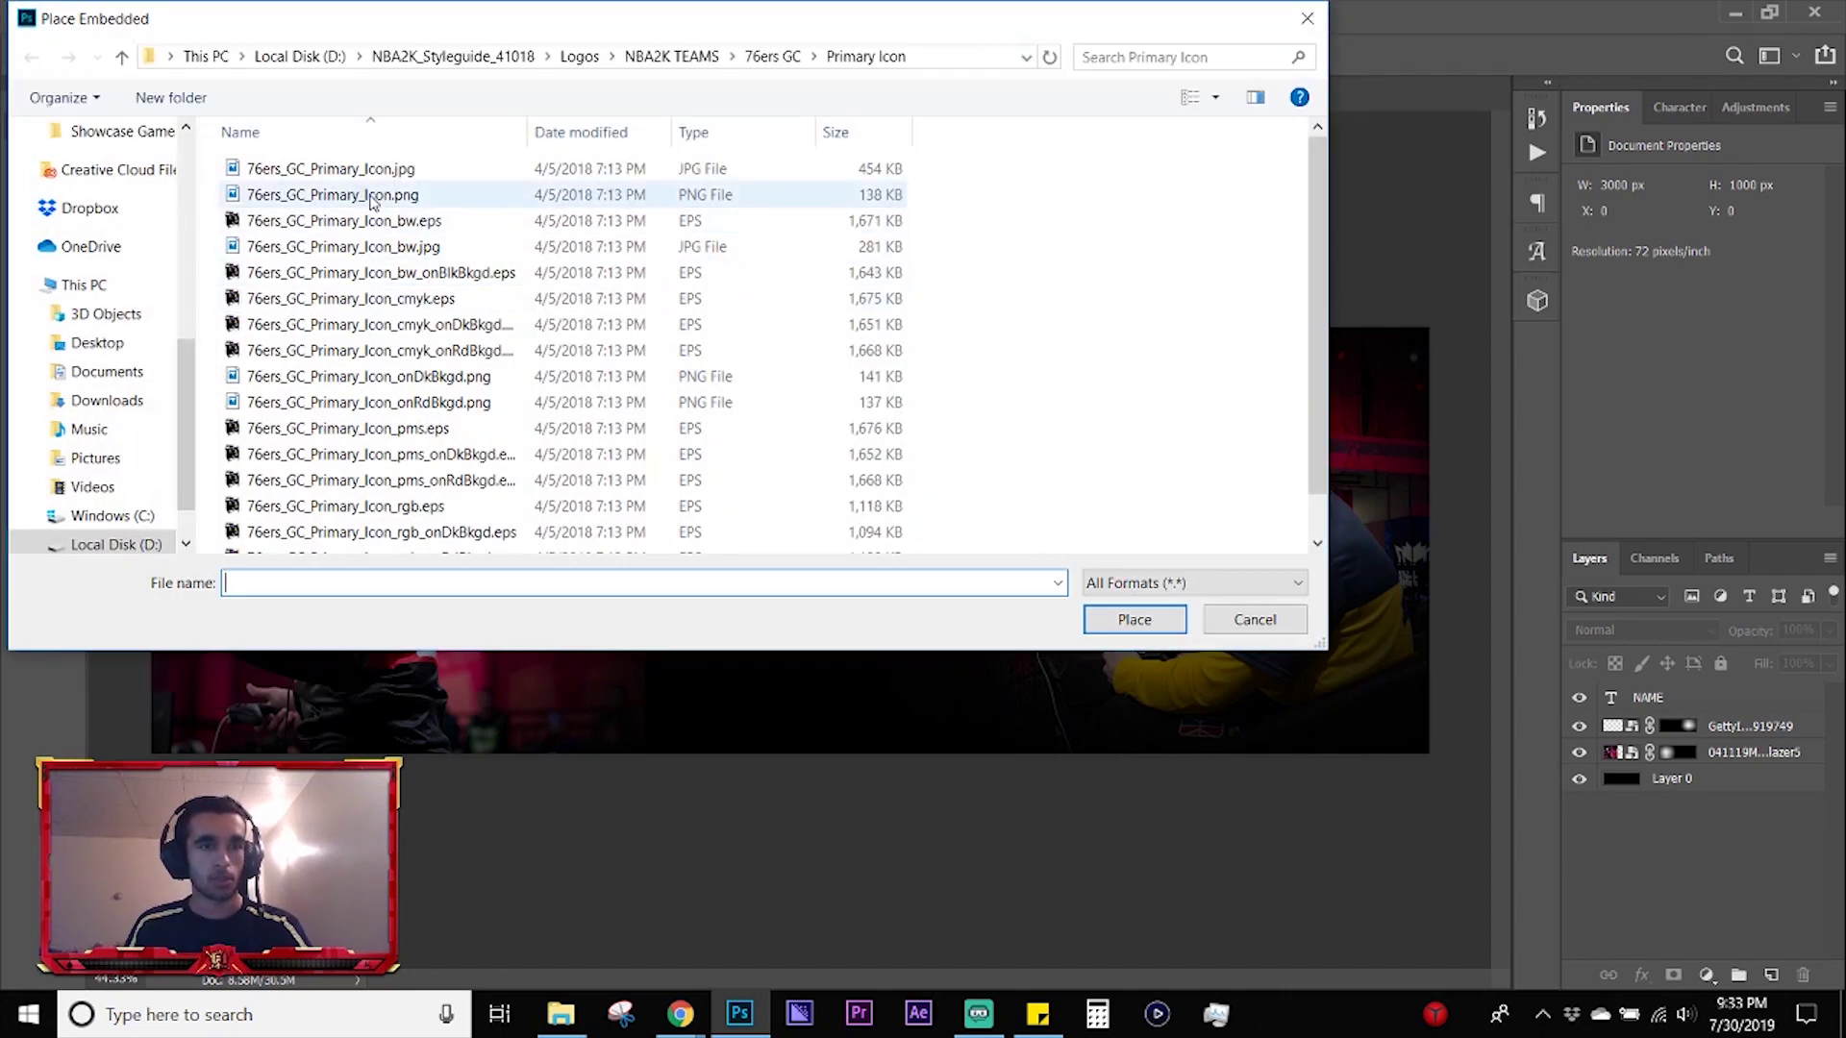
double_click(373, 197)
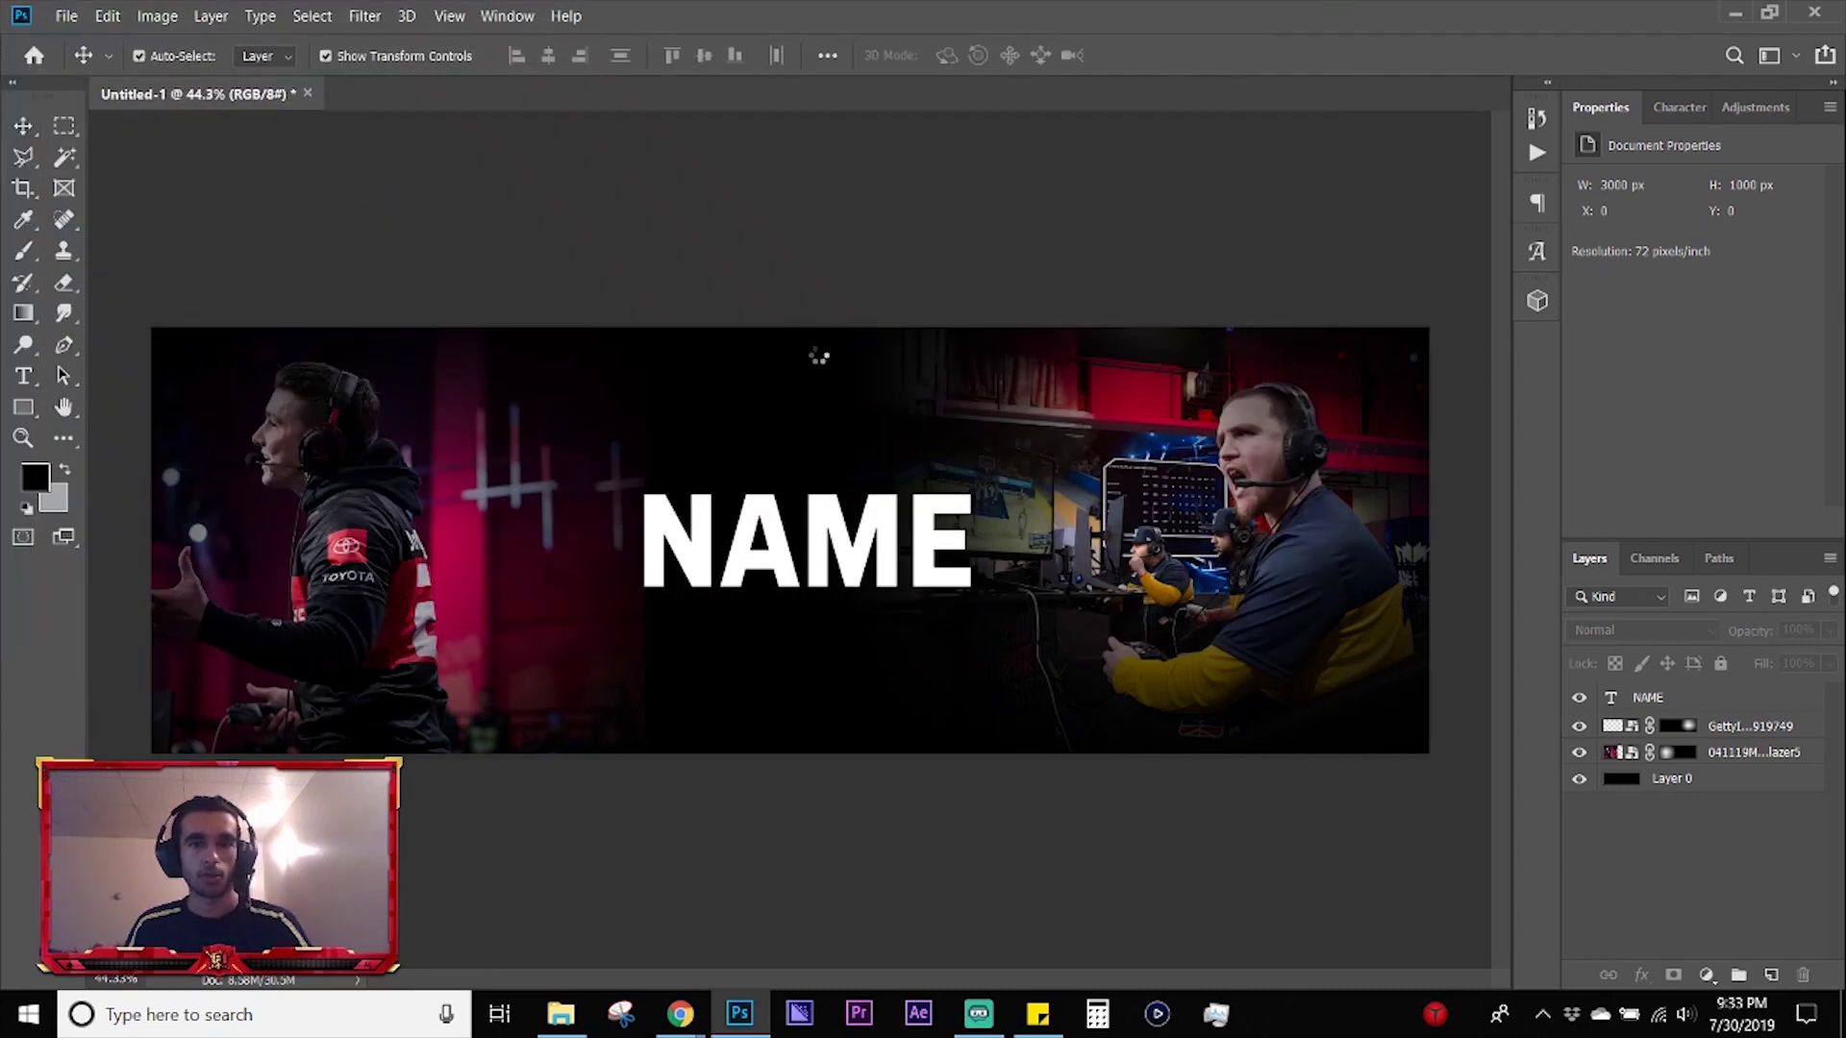
key("Return")
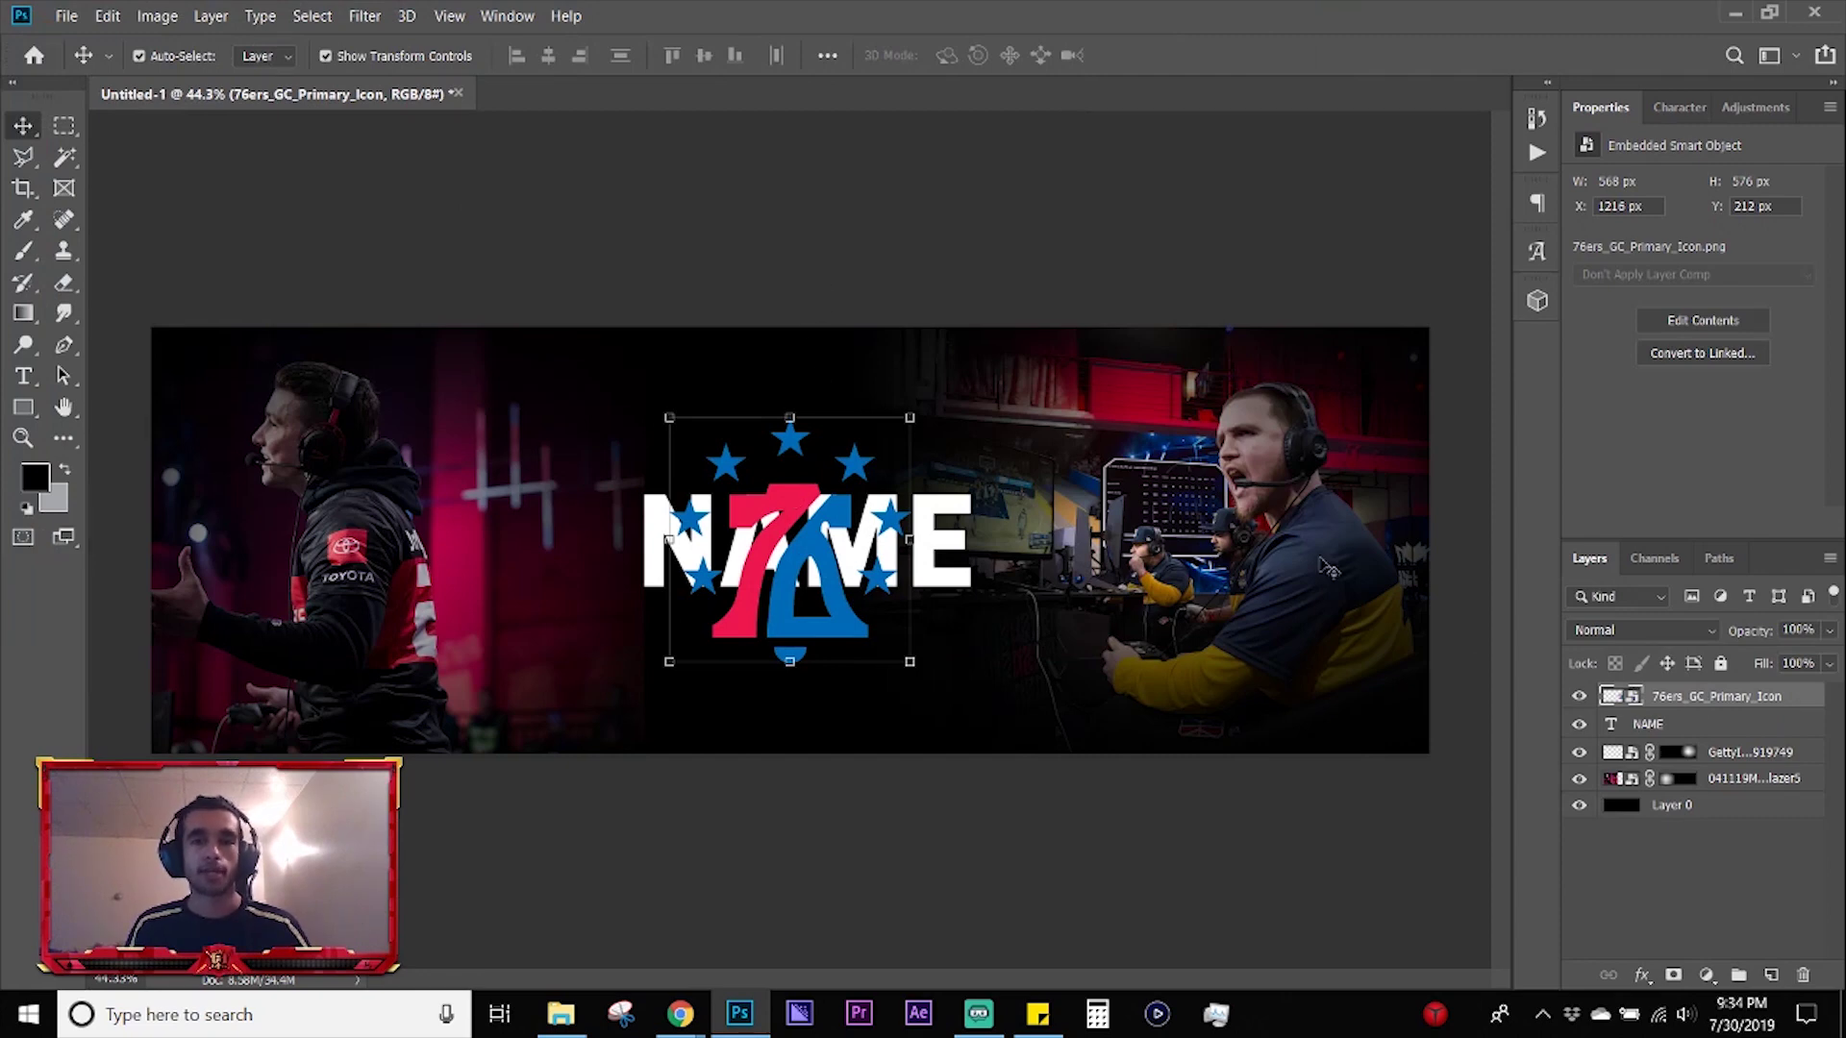
- Duplicate the 76ers_GC_Primary_Icon layer into a new document
right_click(1779, 707)
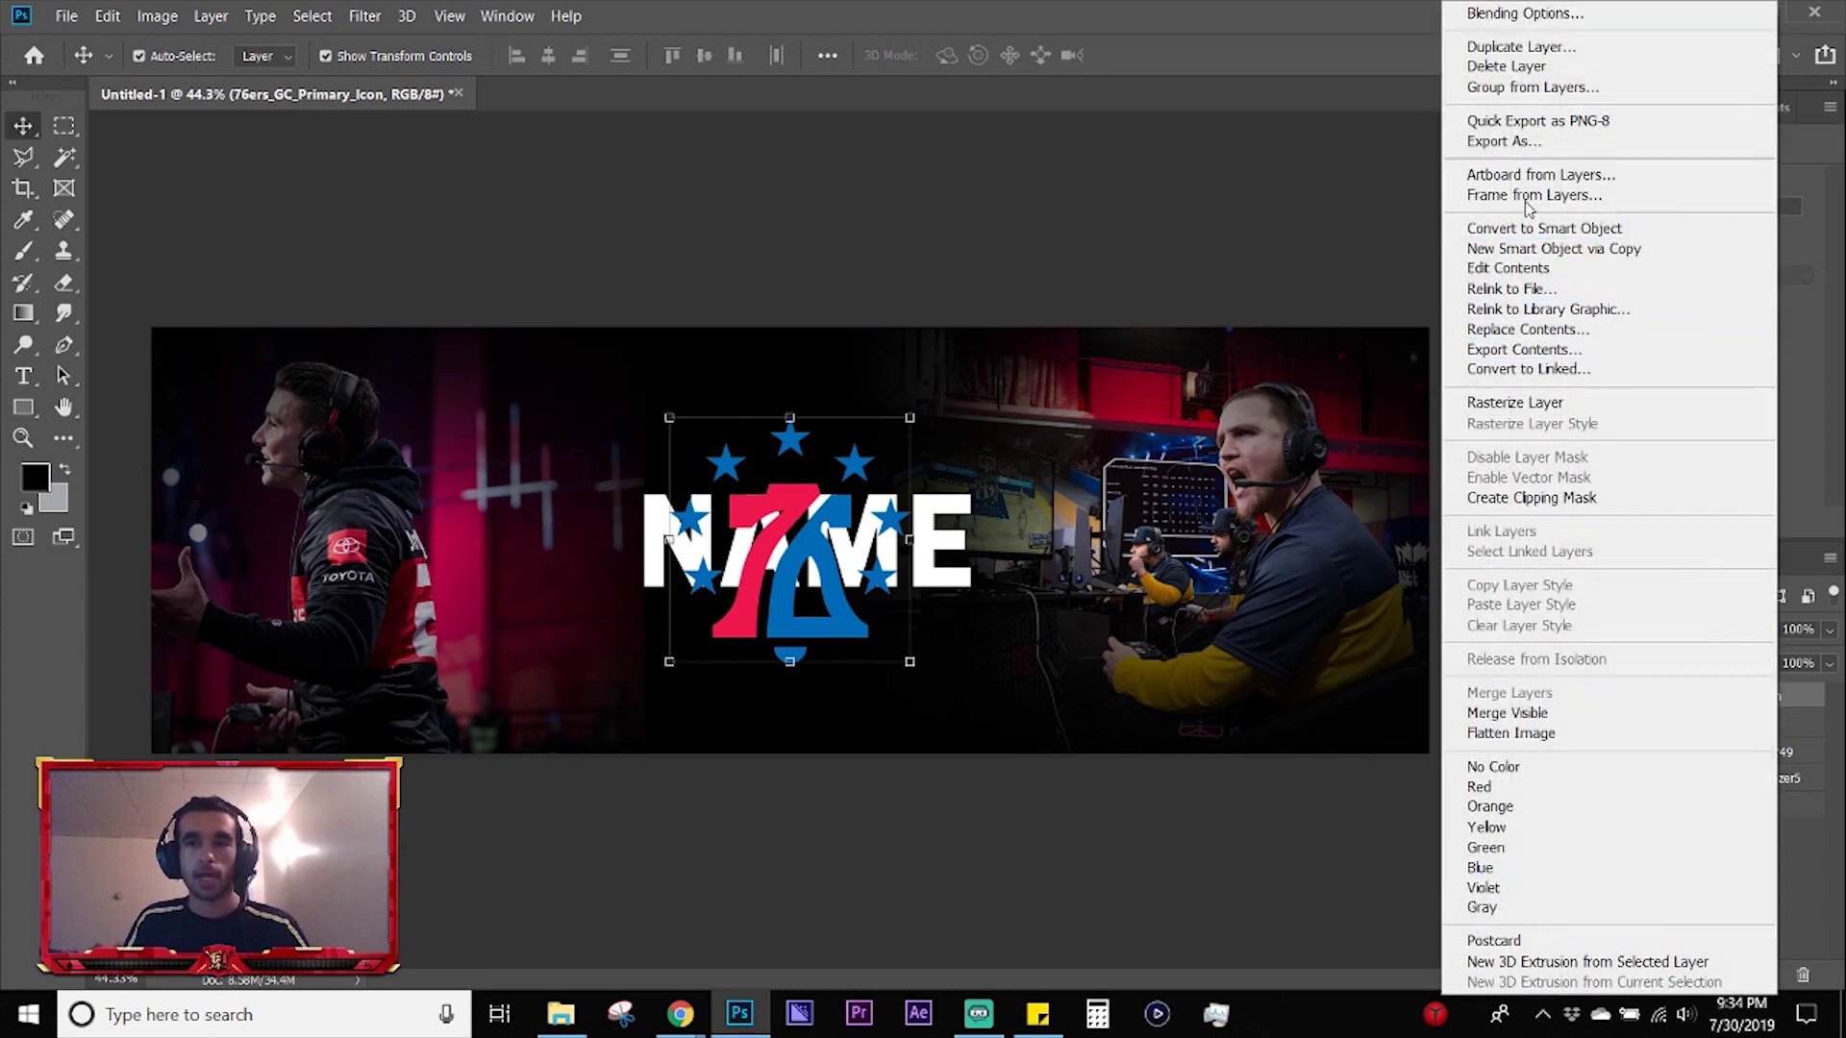
left_click(1514, 46)
left_click(894, 403)
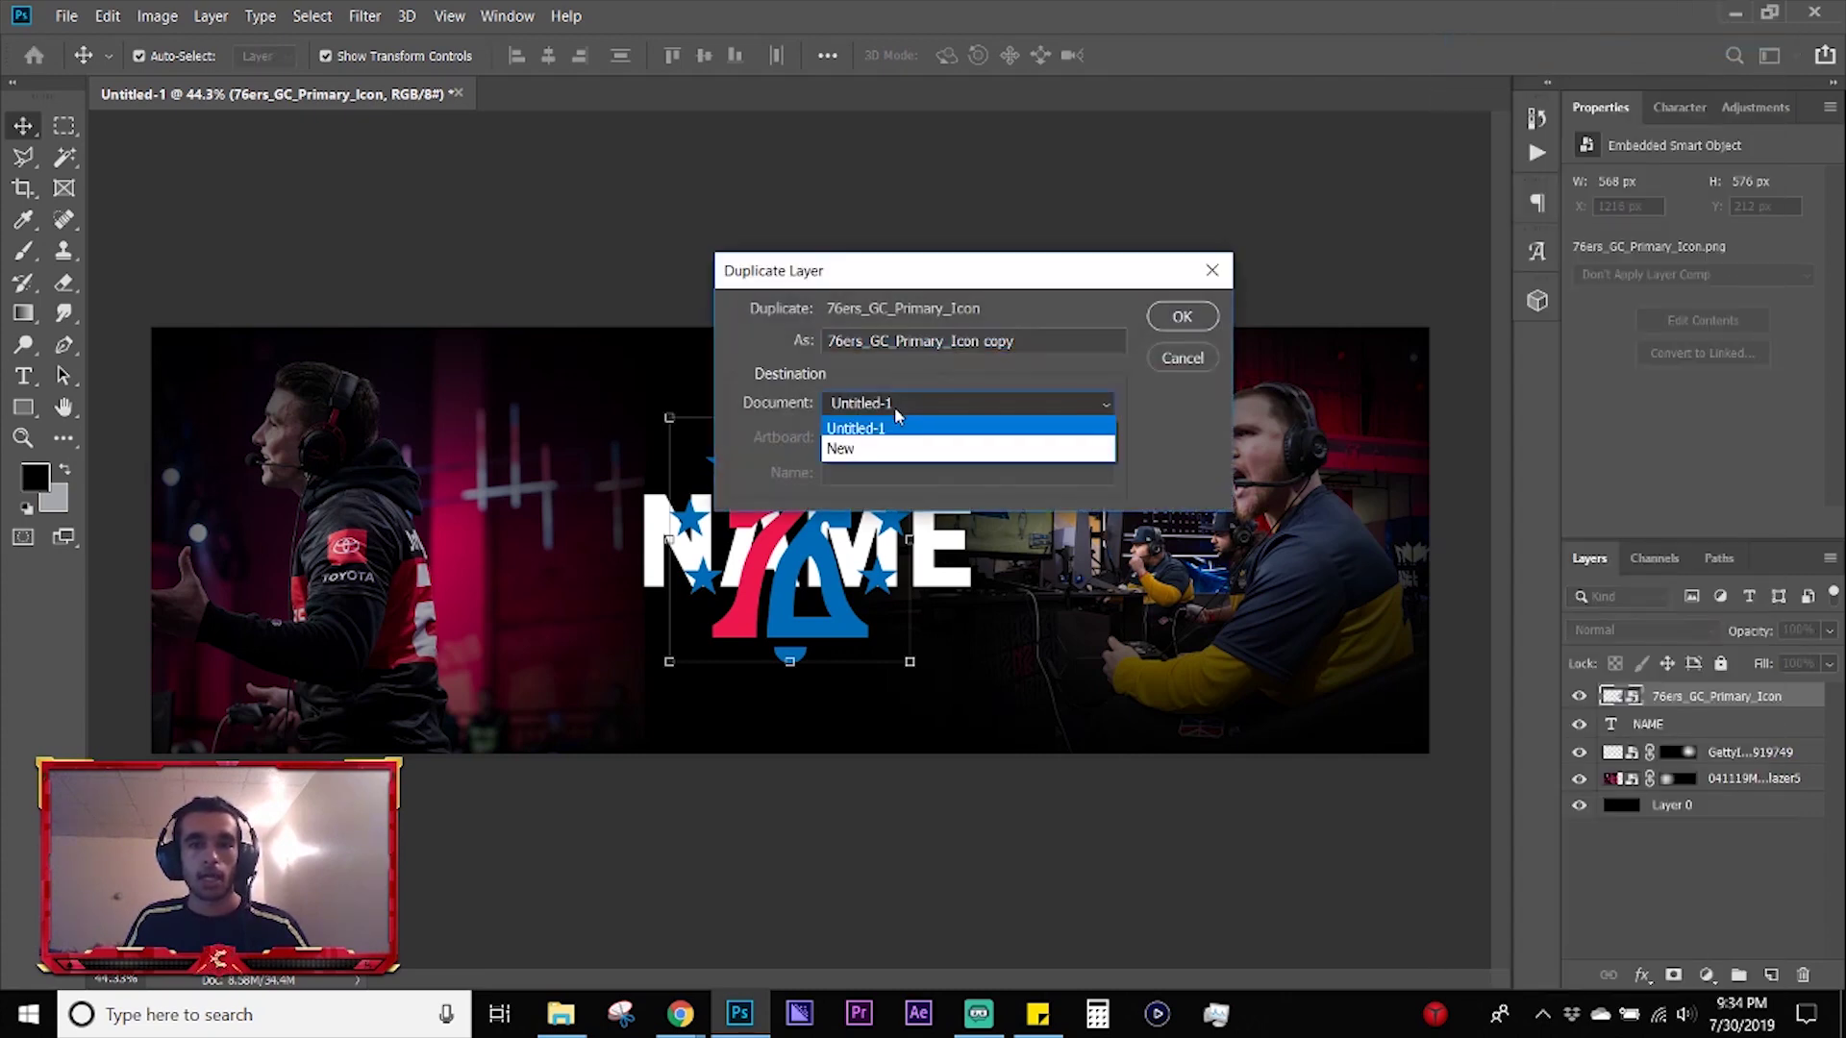
left_click(891, 442)
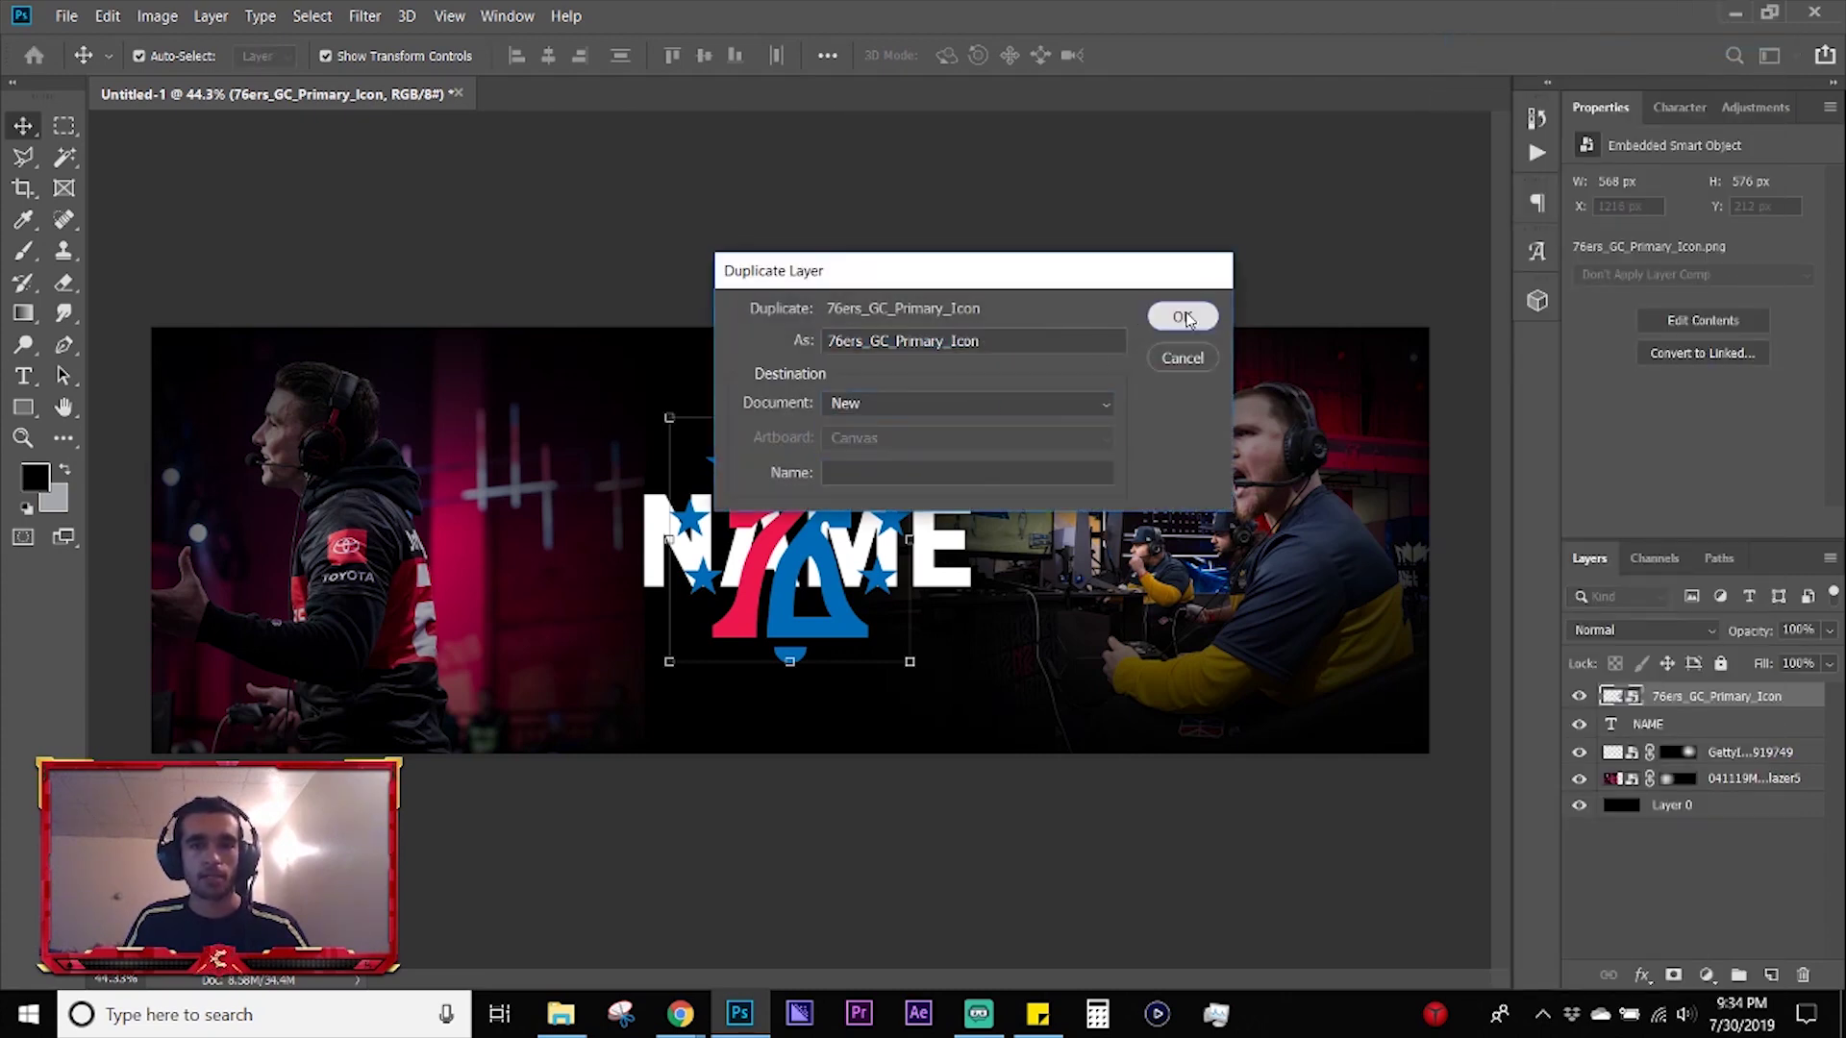
left_click(1181, 316)
- Select the 76ers logo with a rectangular marquee and define it as a pattern under the default name
key("m")
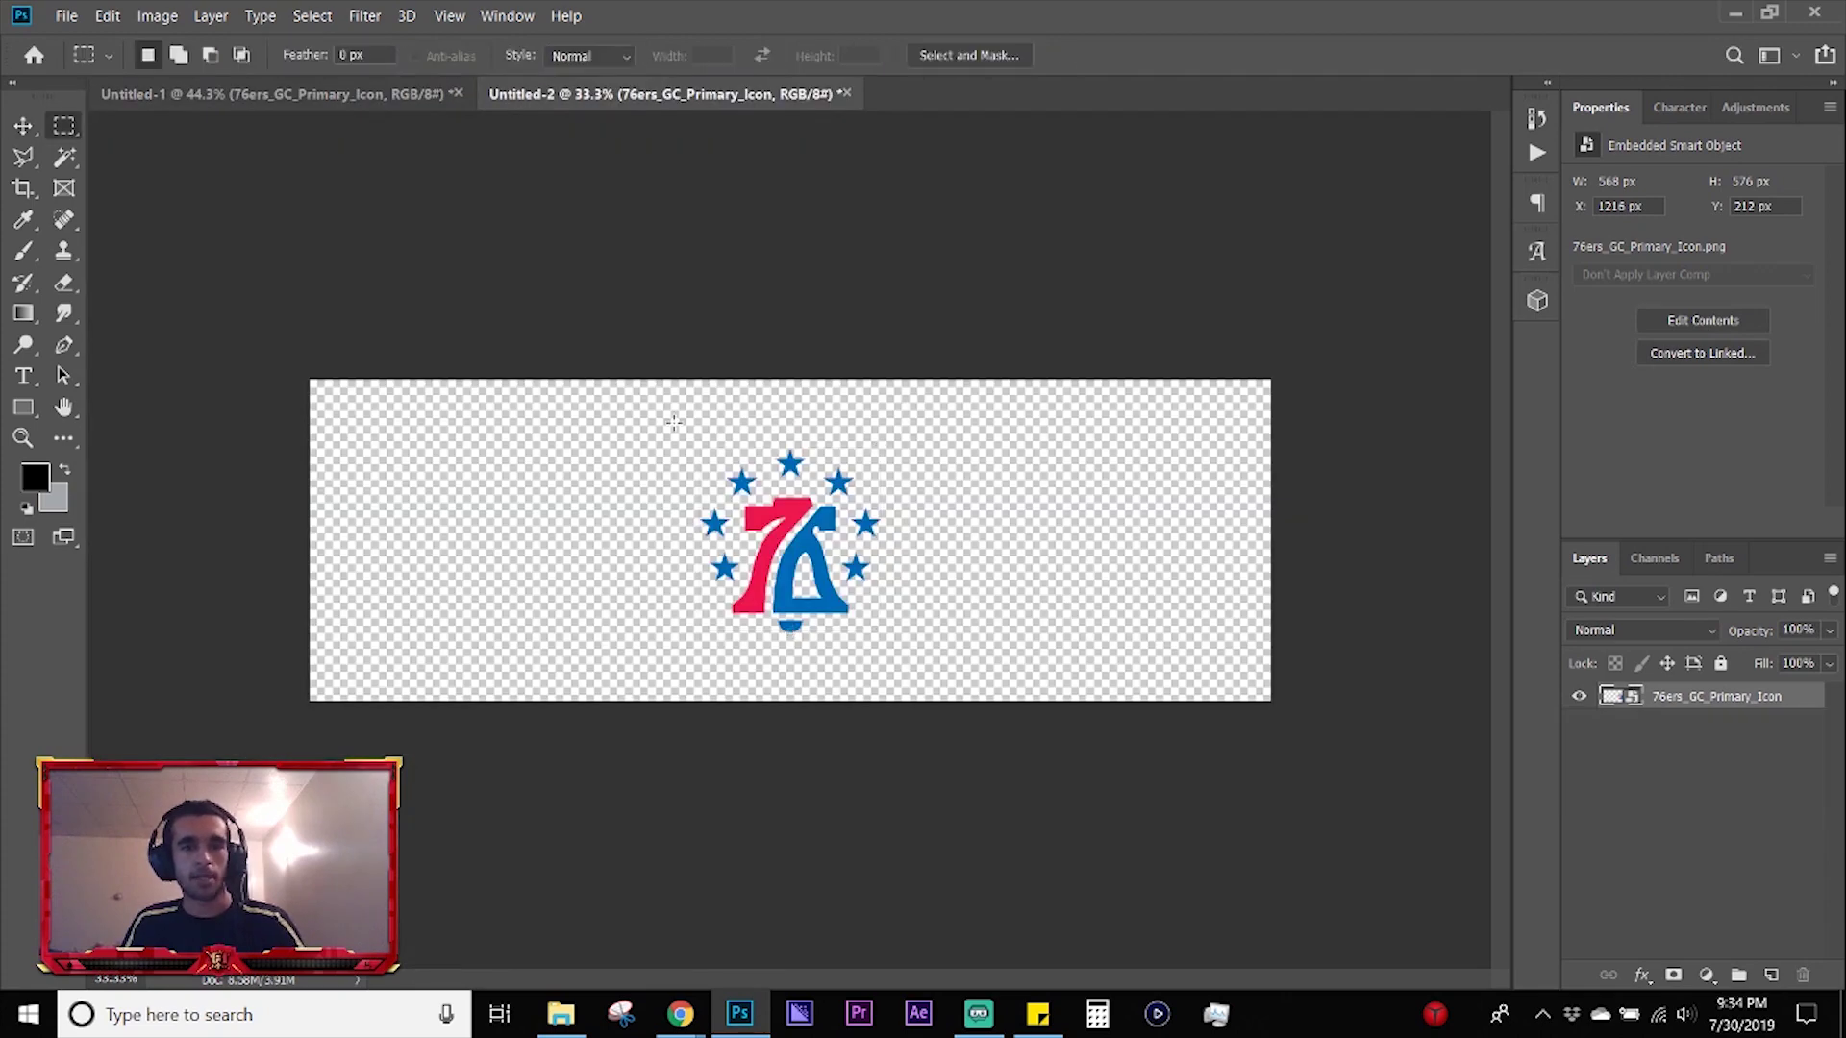
left_click_drag(680, 438, 953, 652)
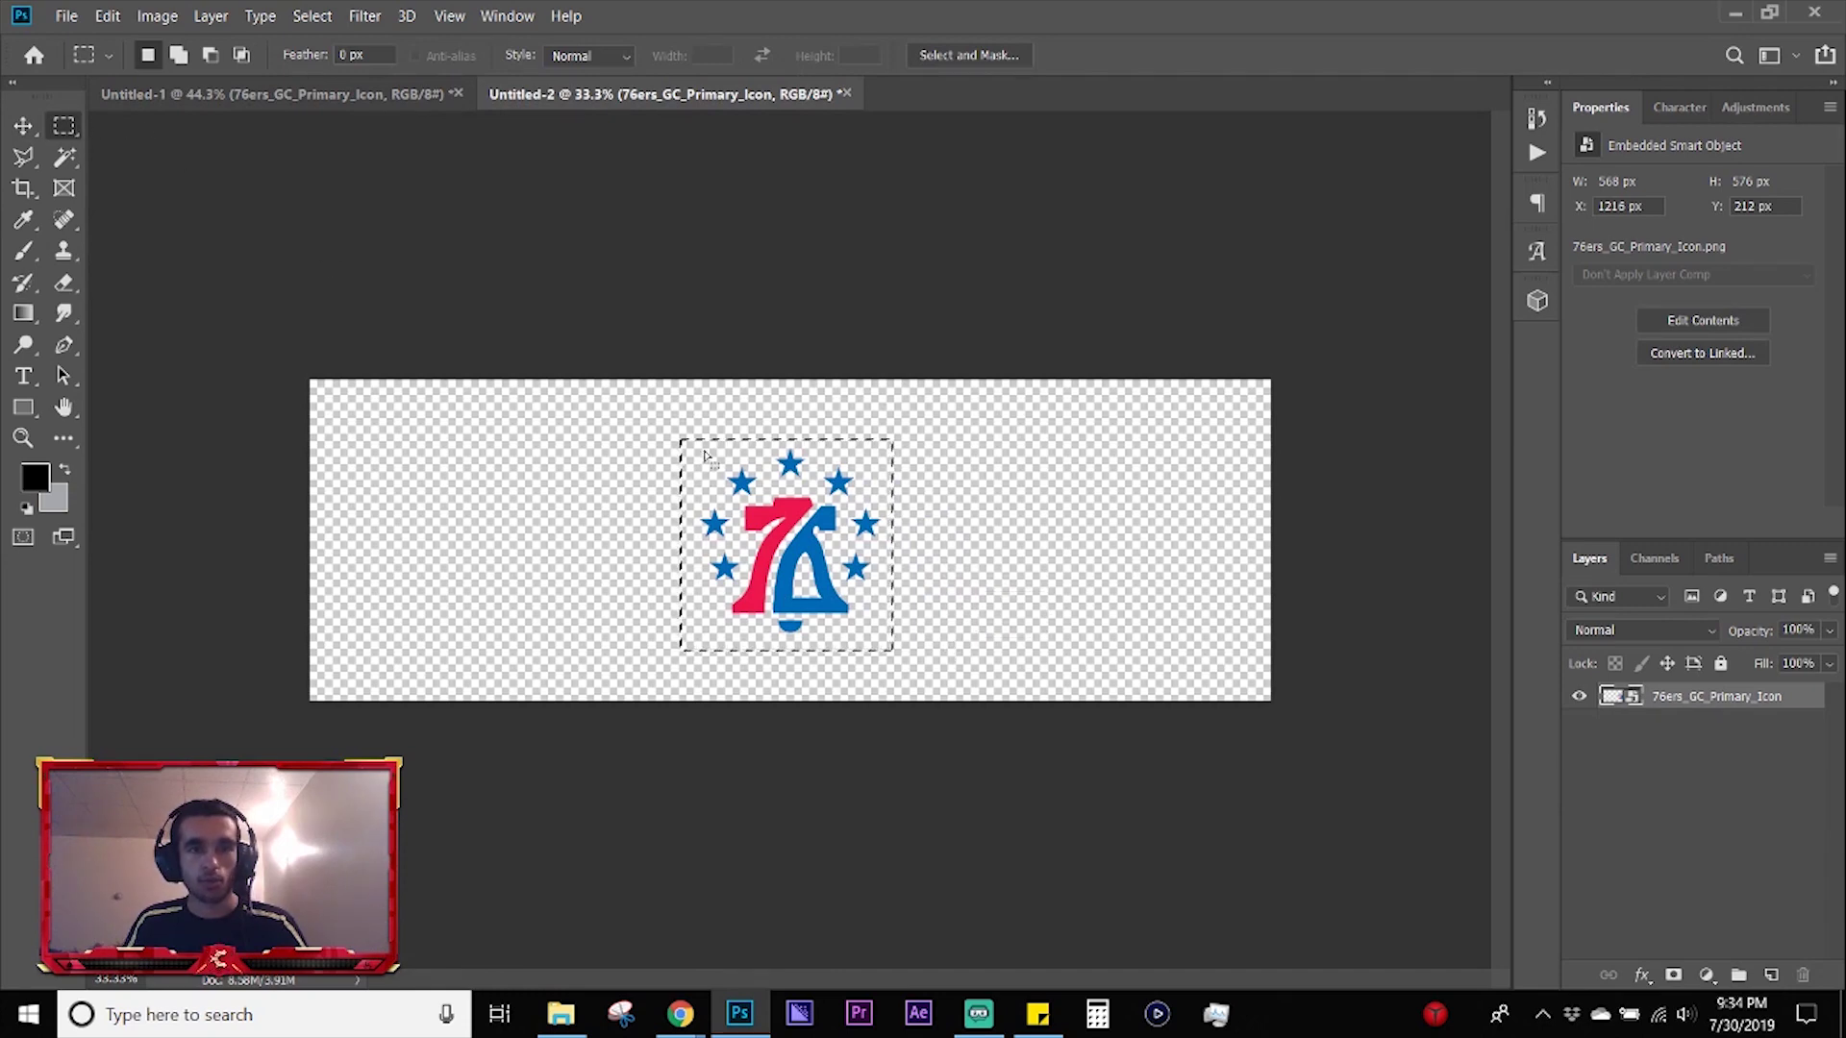
left_click(108, 17)
left_click(268, 633)
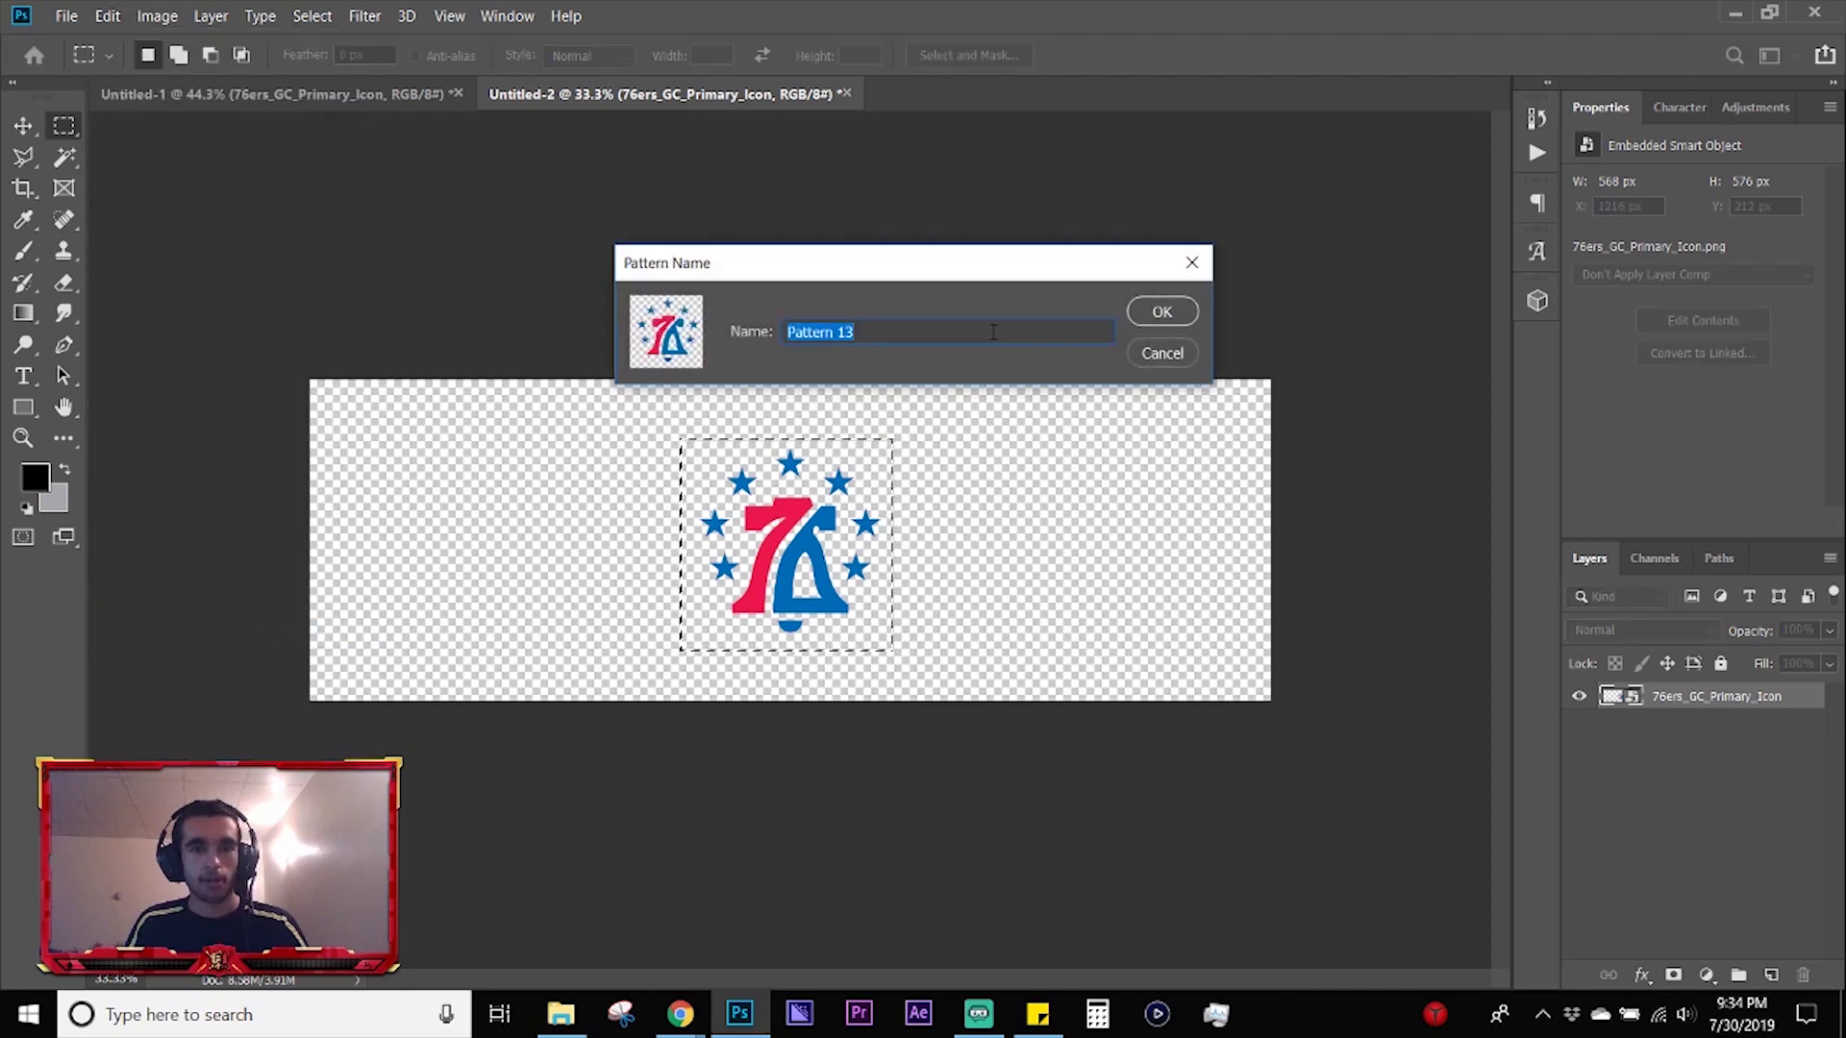
left_click(1160, 312)
- Return to the Untitled-1 banner and give the black Layer 0 a Pattern Overlay that uses the 76ers logo pattern
left_click(300, 96)
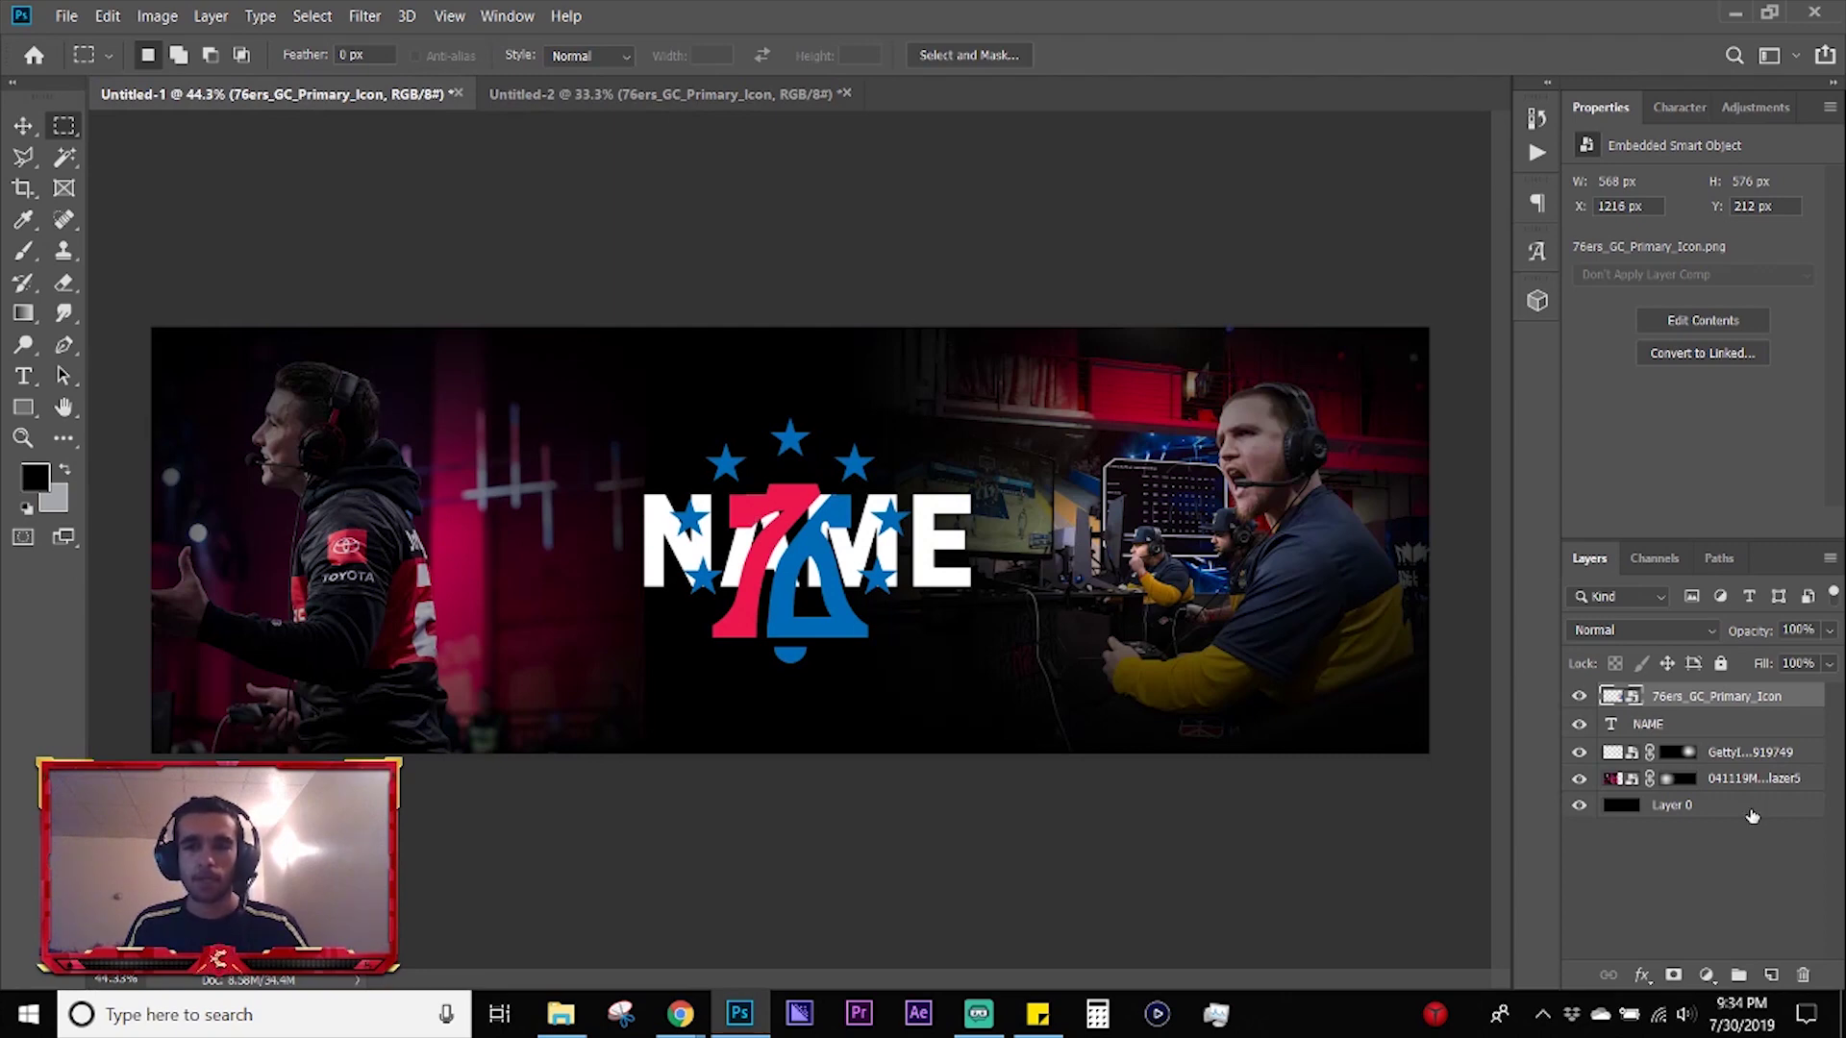
left_click(1750, 813)
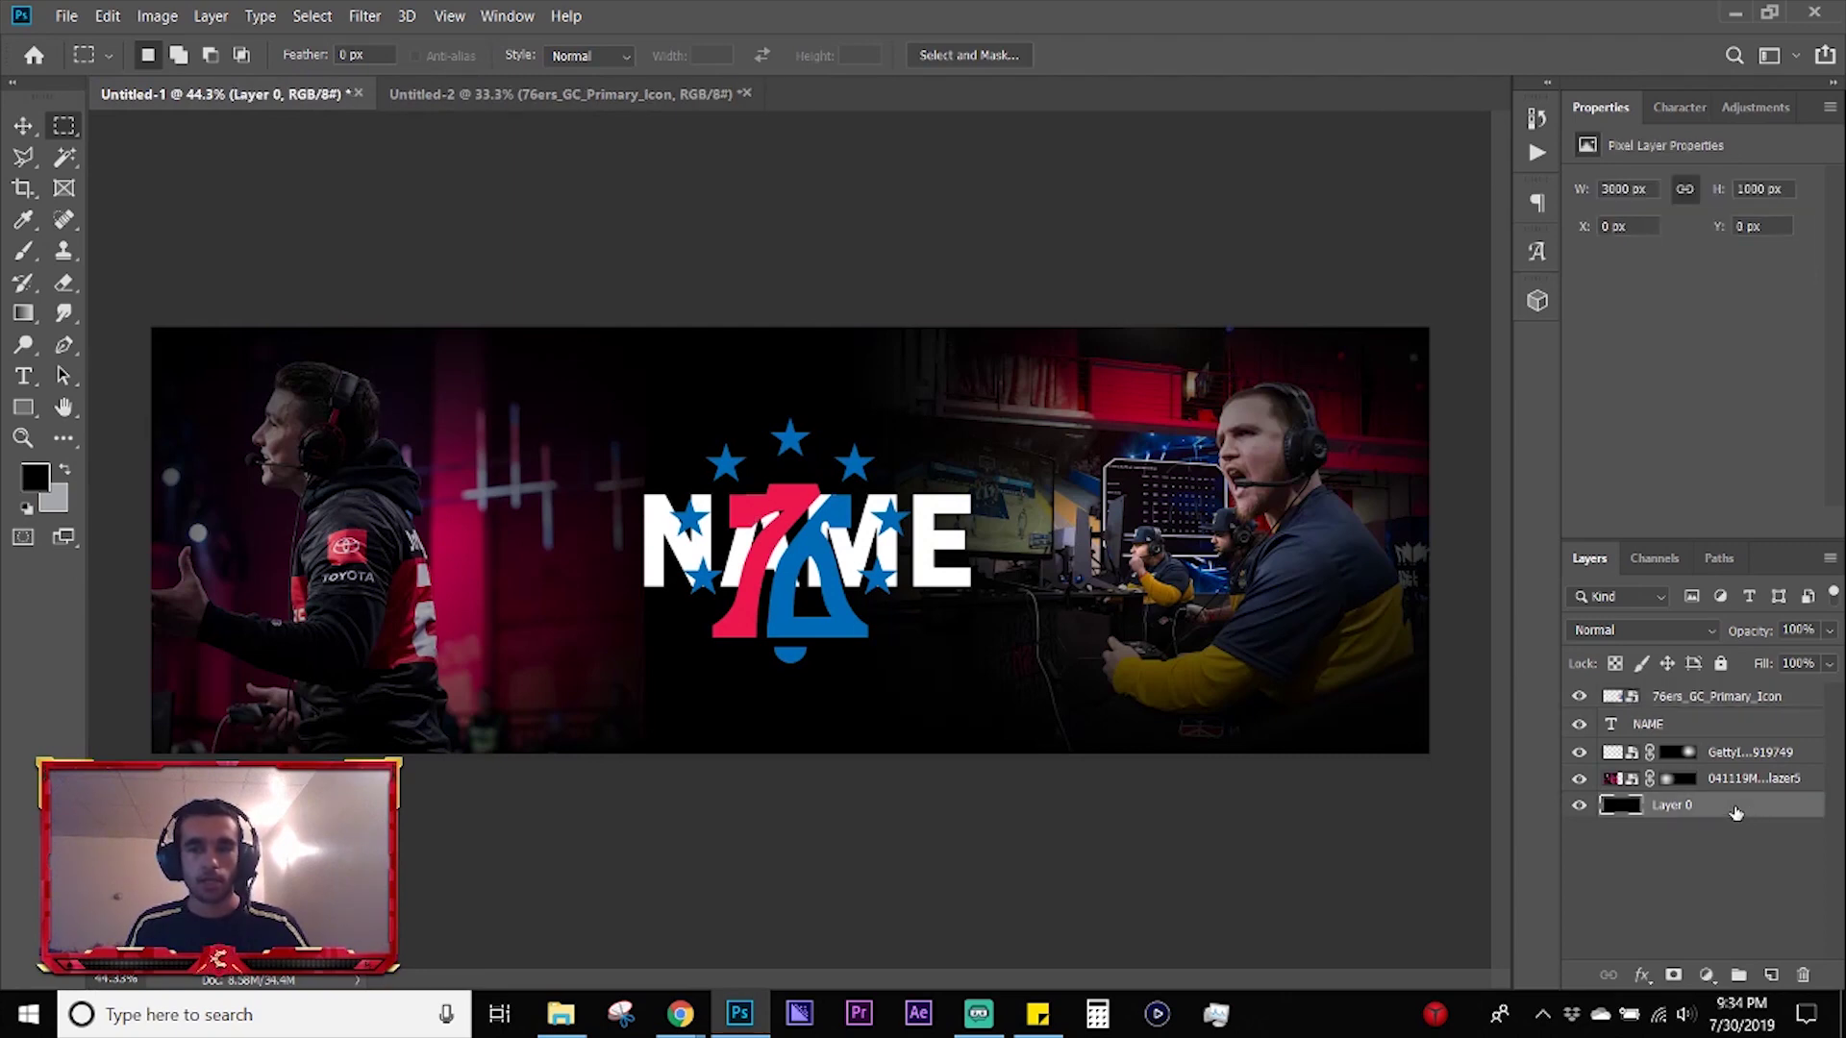
double_click(1735, 814)
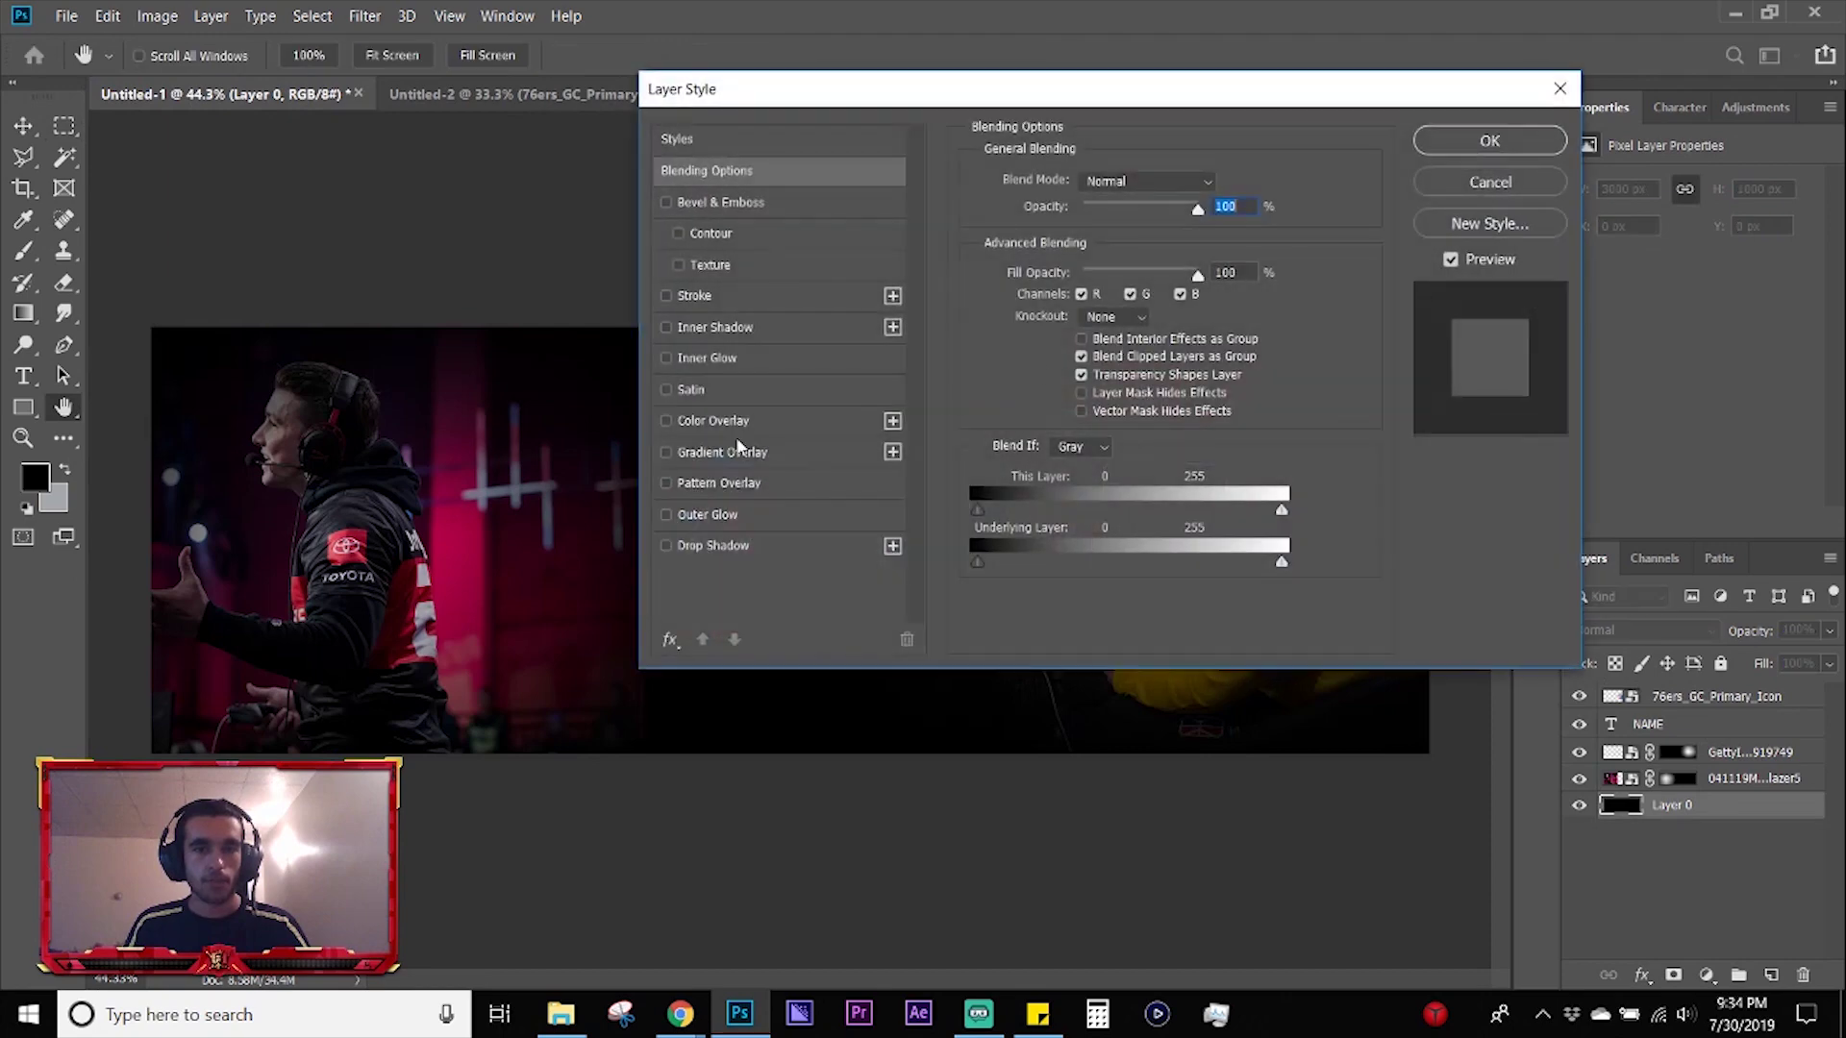
left_click(742, 484)
left_click_drag(877, 103, 1226, 103)
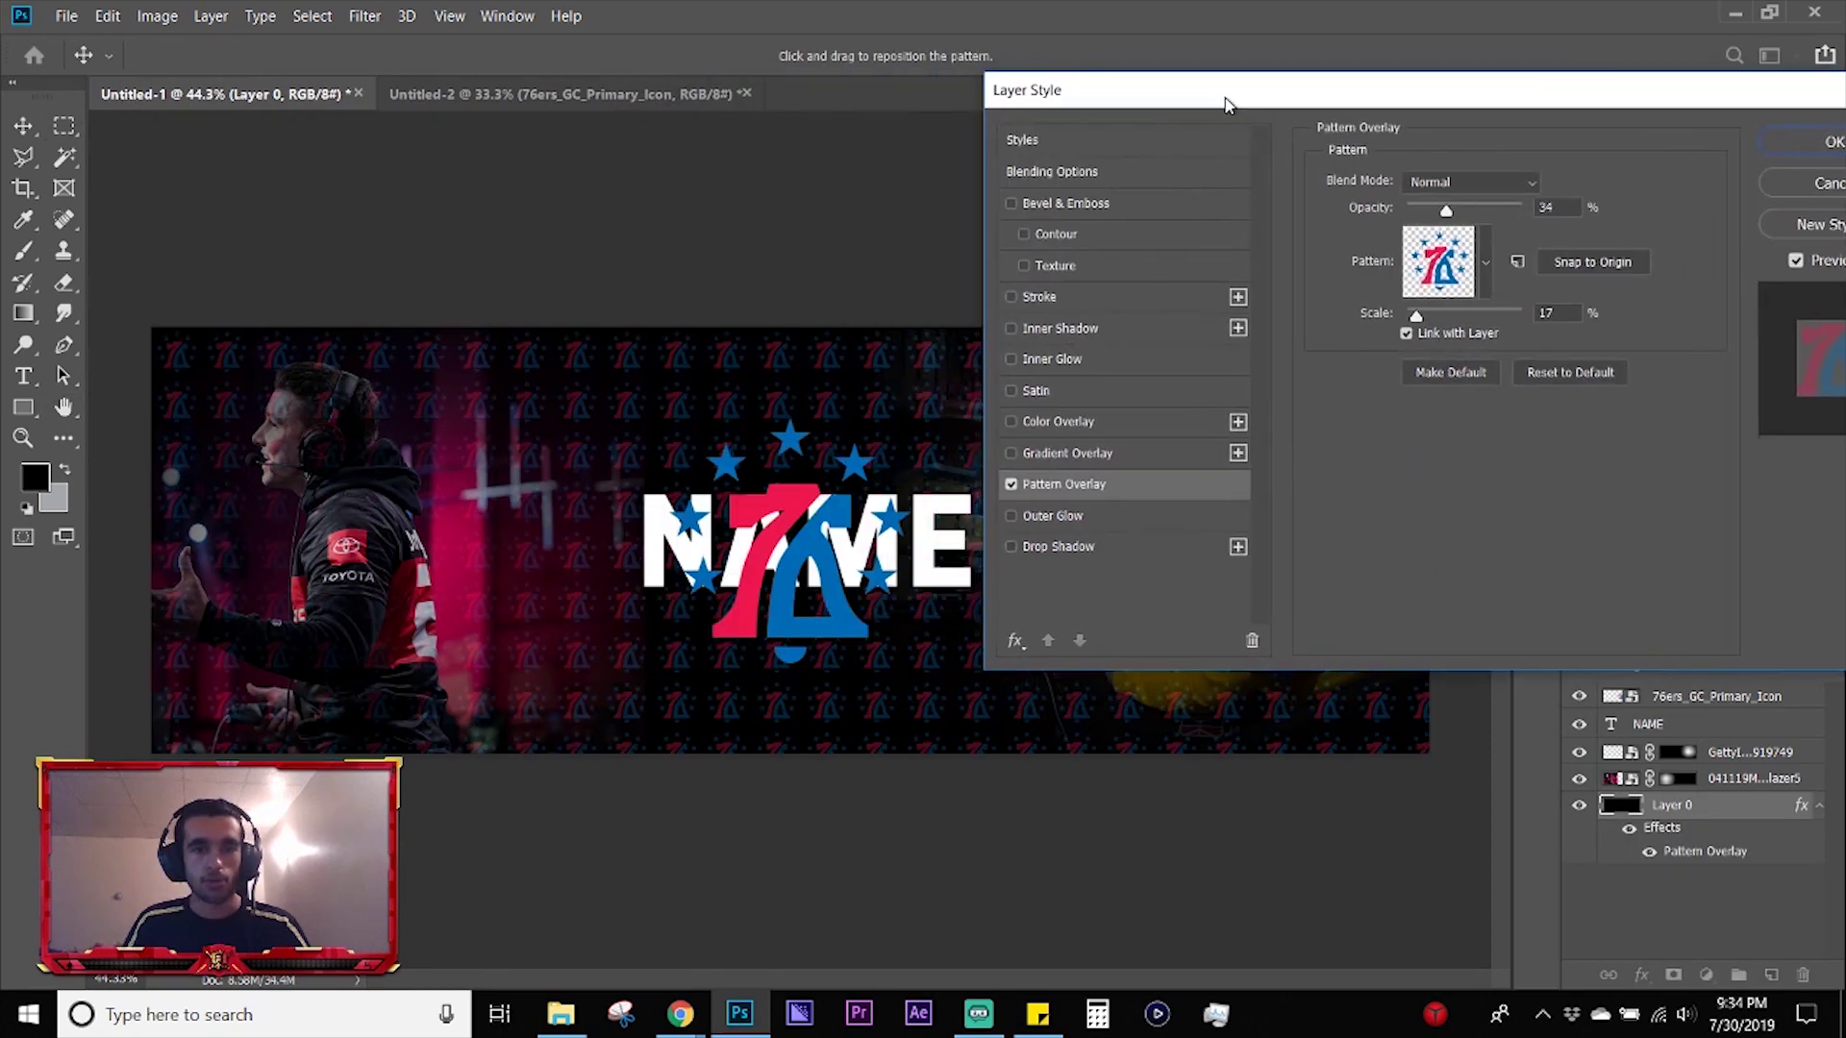
left_click(1485, 261)
scroll(1445, 381, "down", 3)
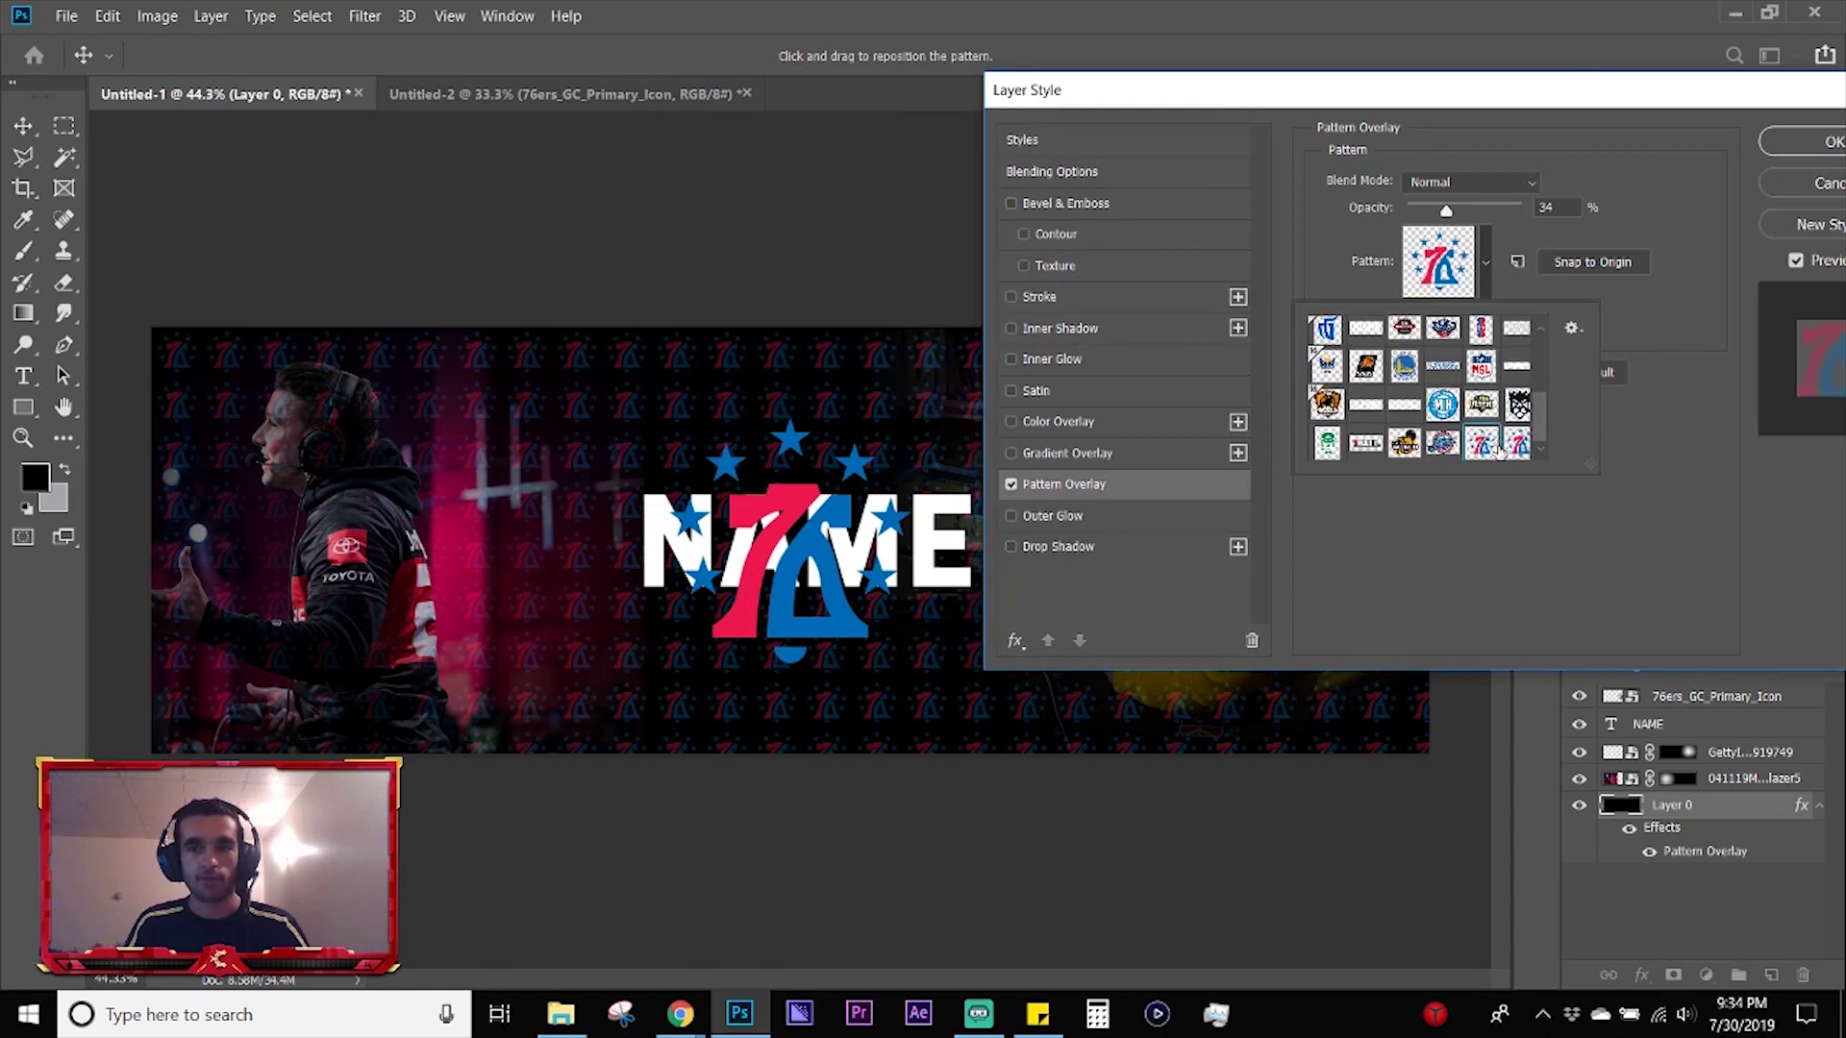
left_click(1482, 446)
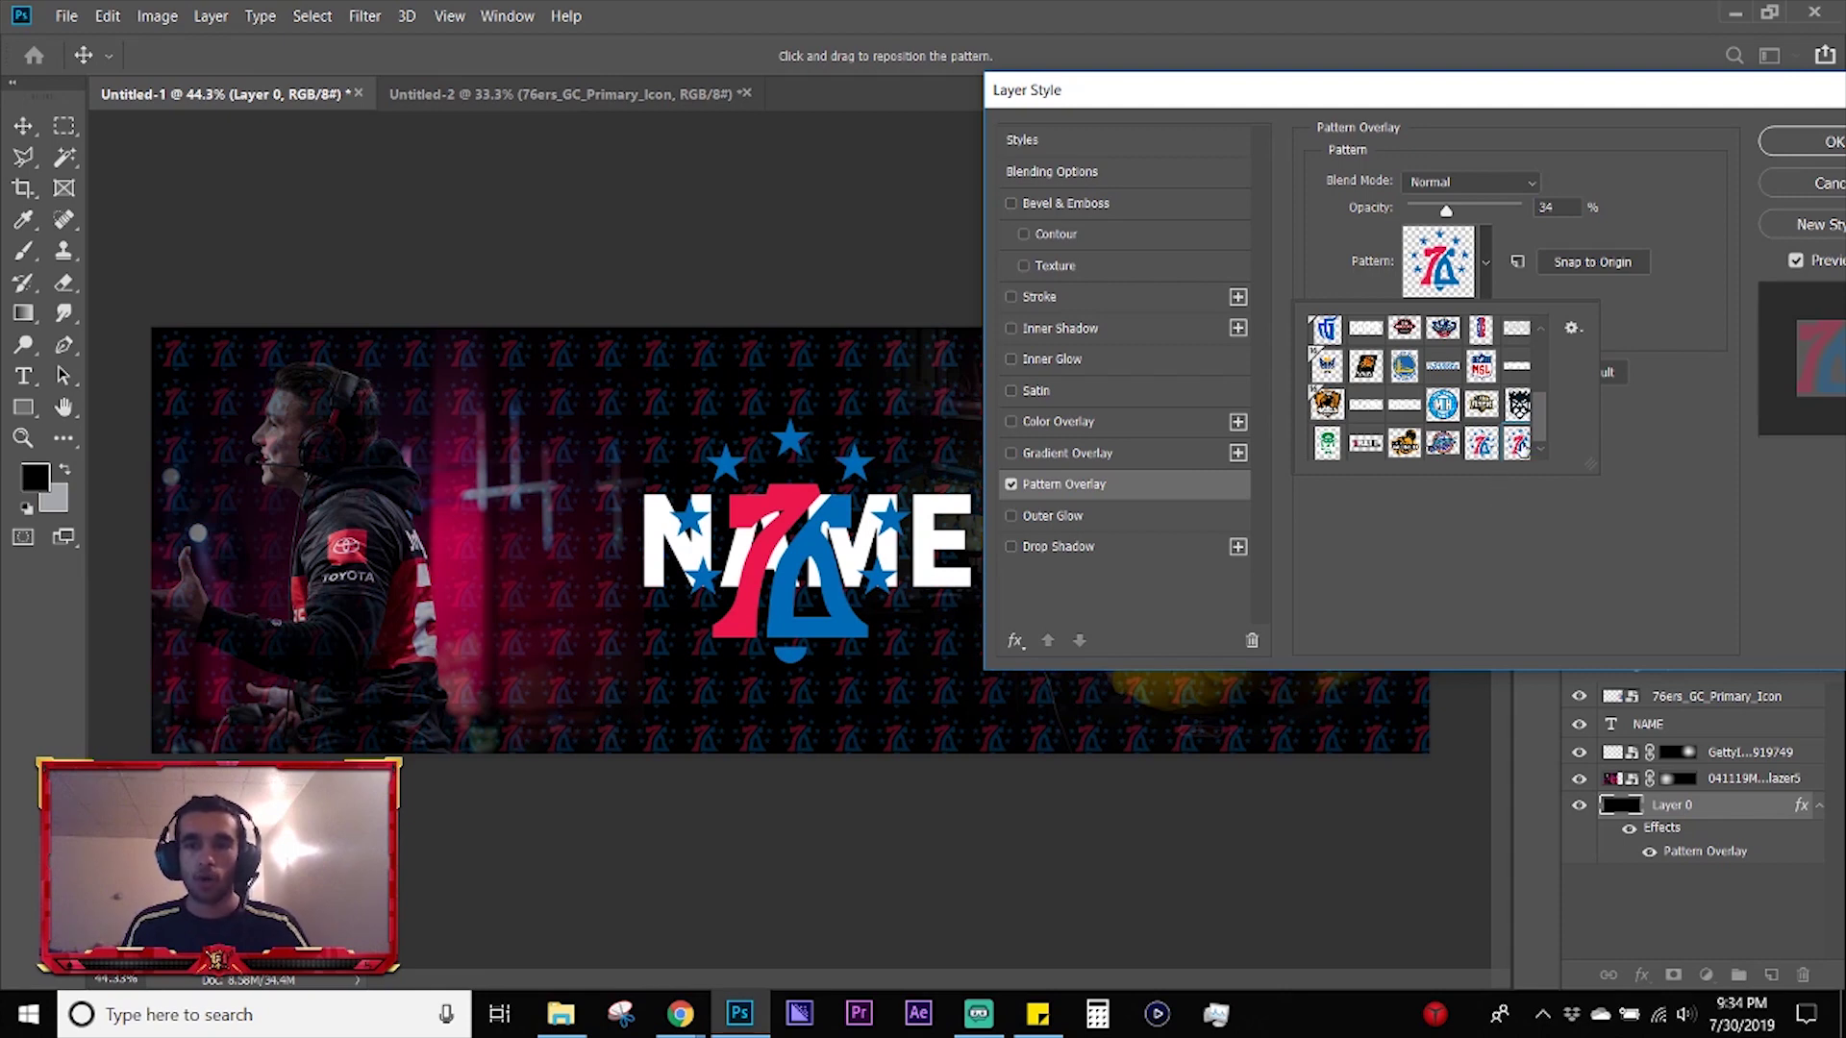
- Set the Pattern Overlay on Layer 0 to 11% scale and 21% opacity and apply the layer style
left_click(1534, 459)
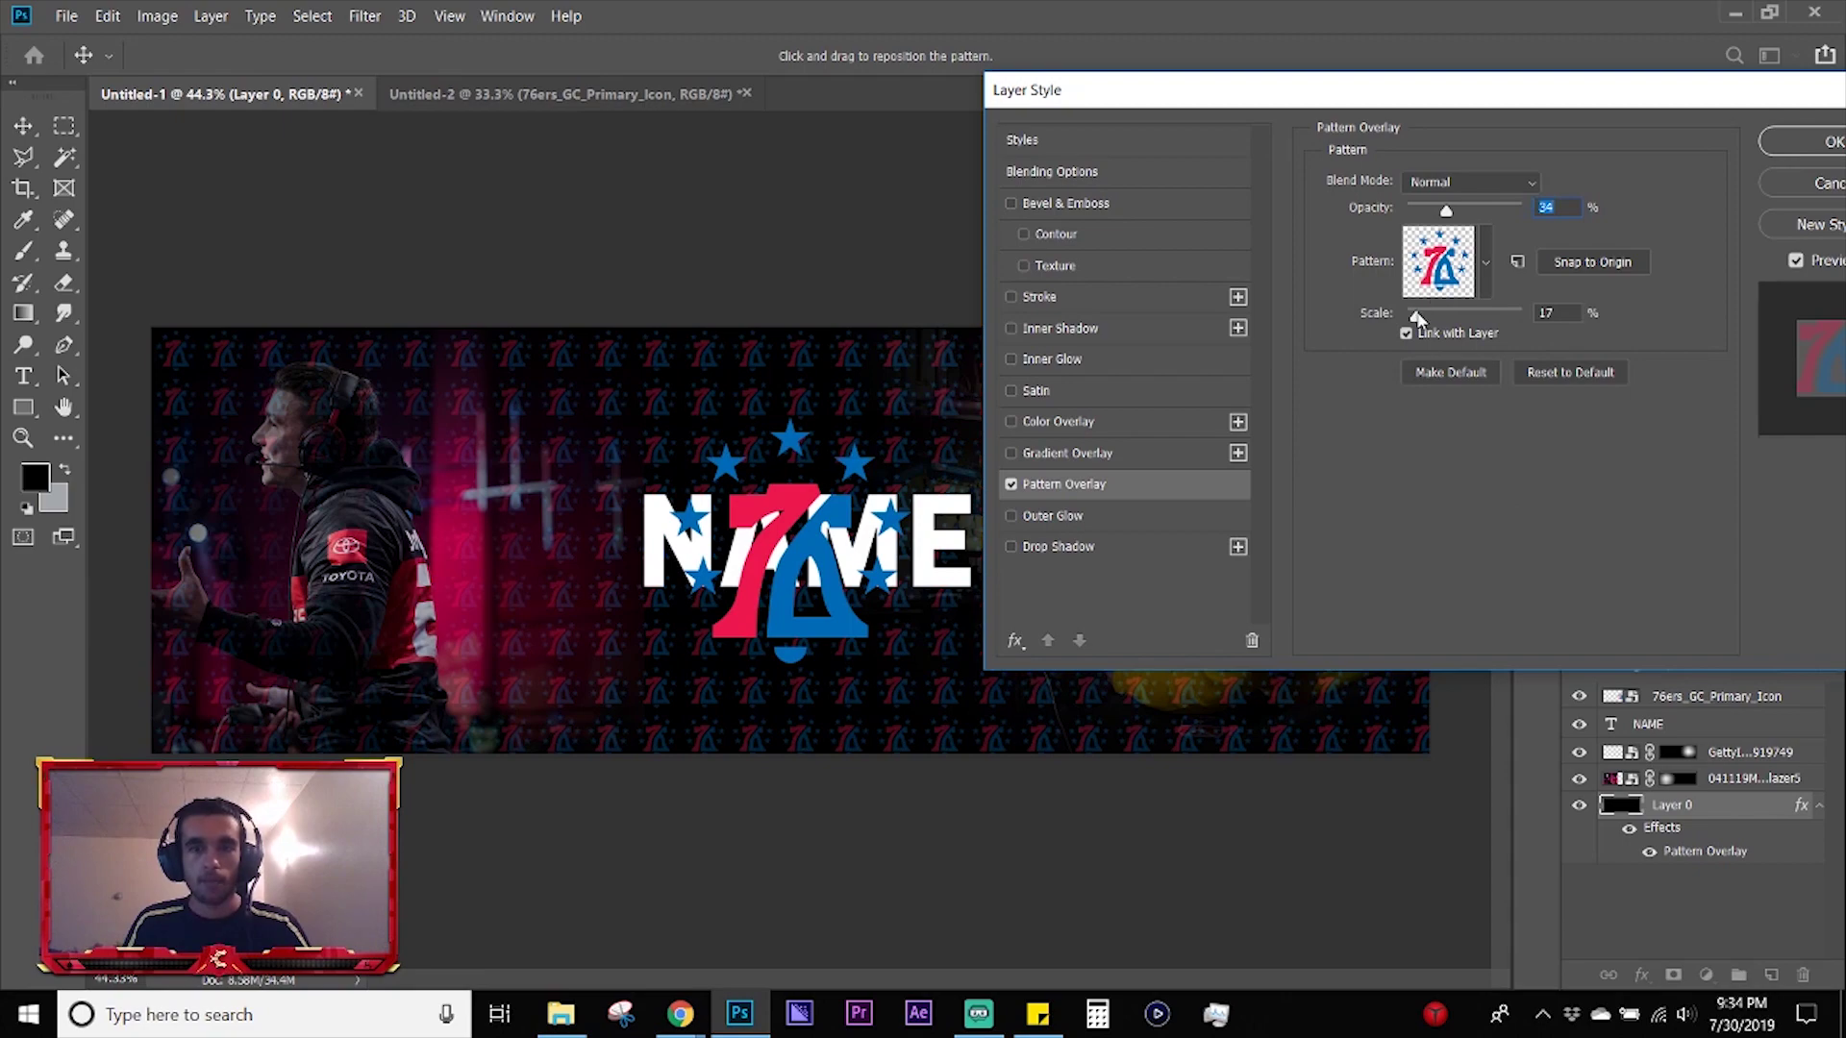
left_click_drag(1417, 317, 1413, 317)
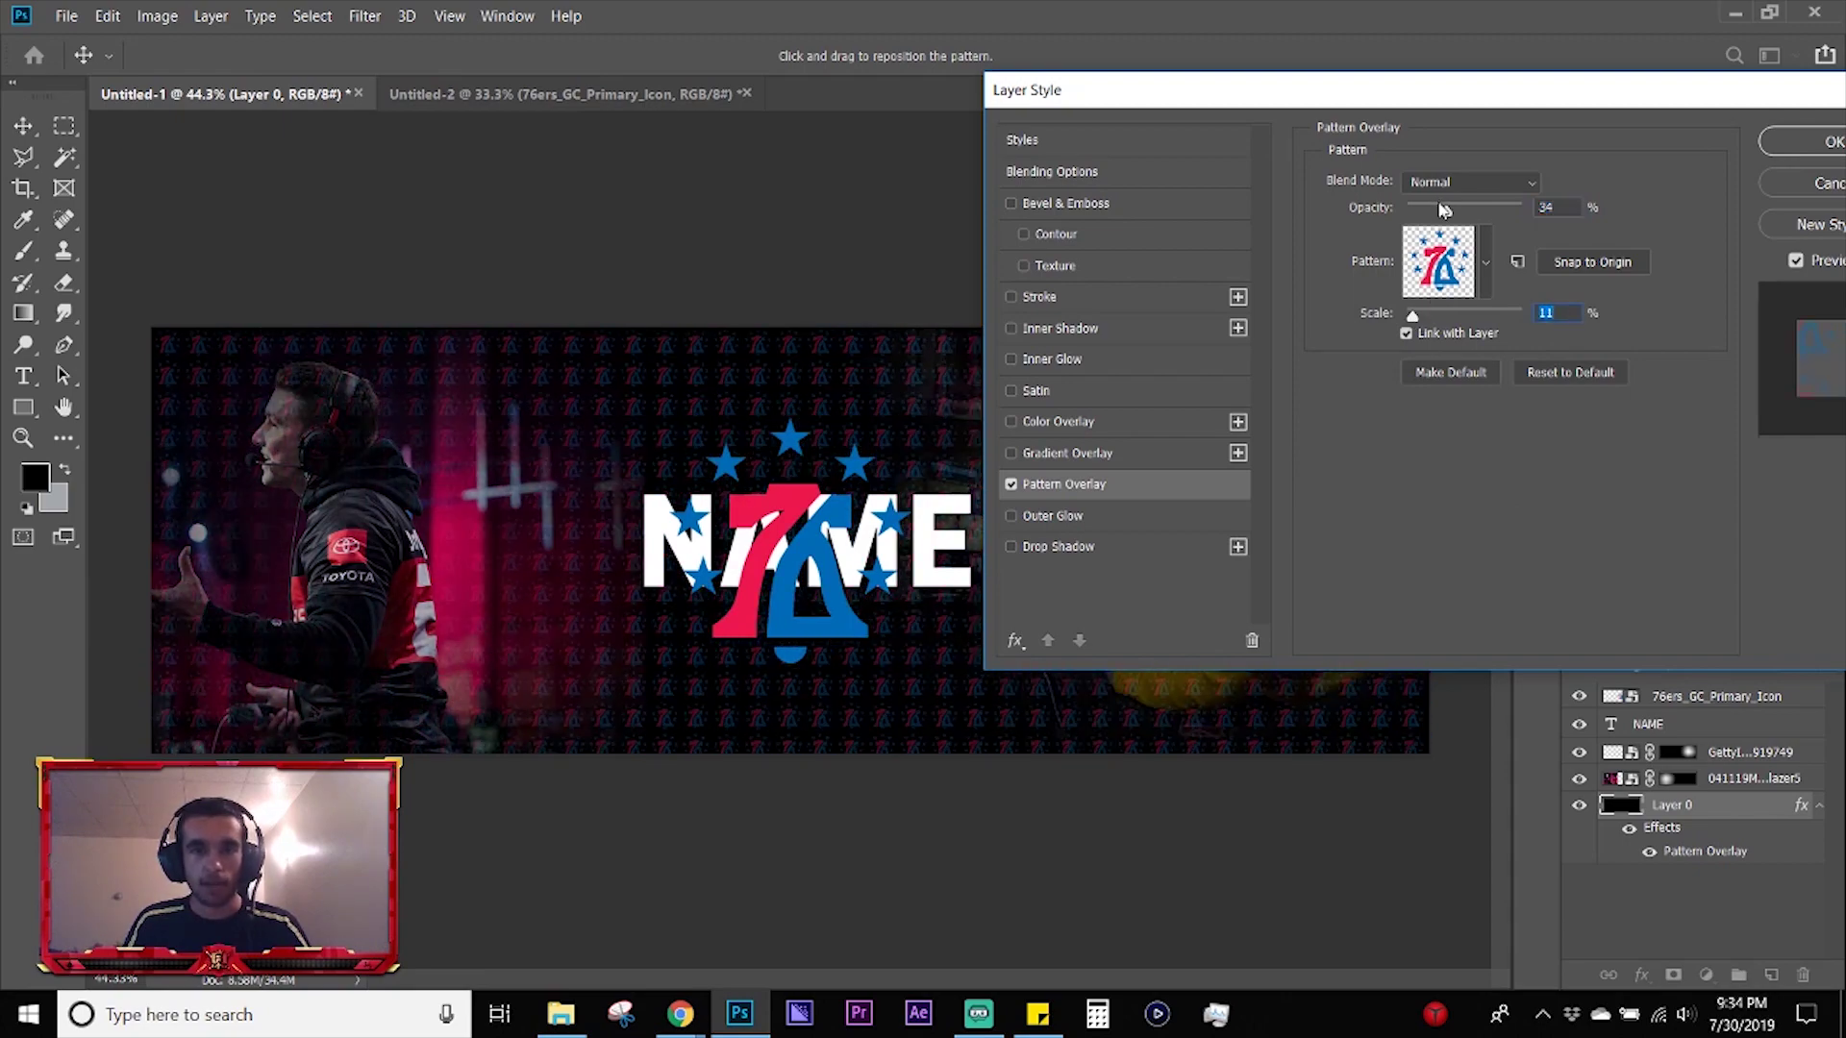
left_click_drag(1443, 210, 1432, 212)
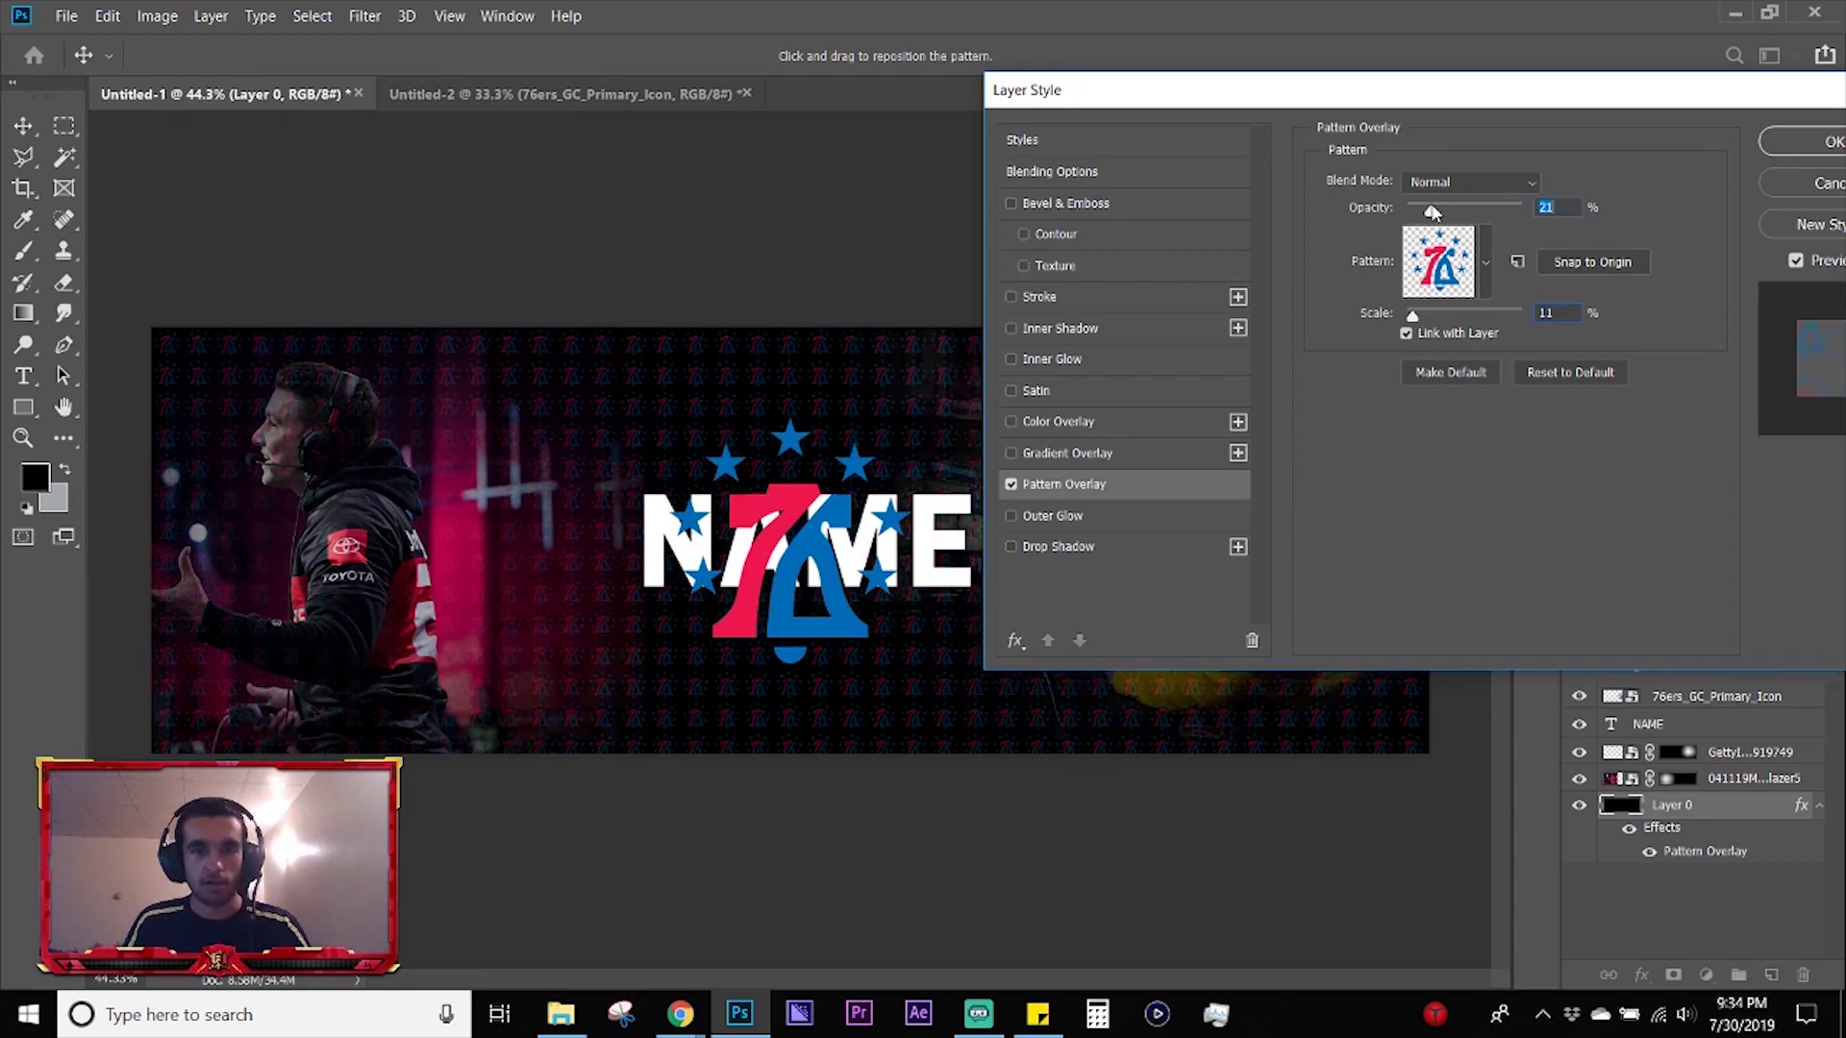
left_click(1767, 152)
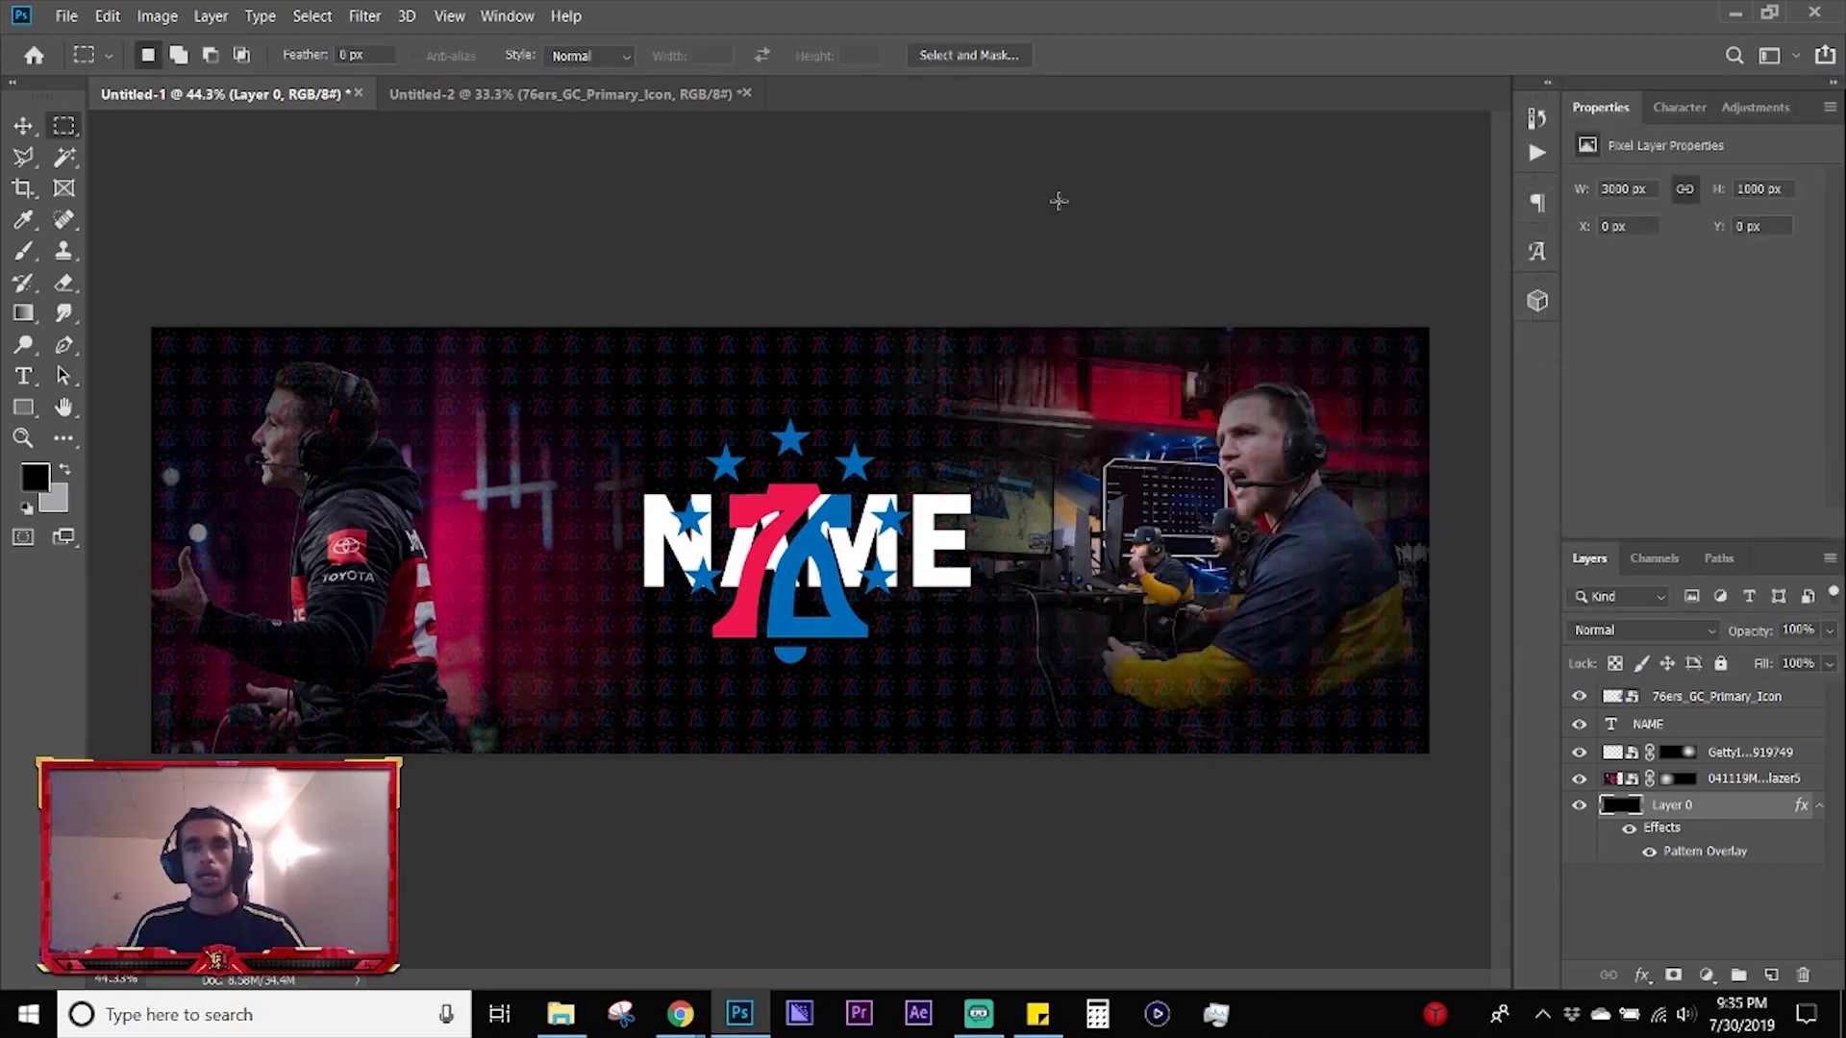
key("v")
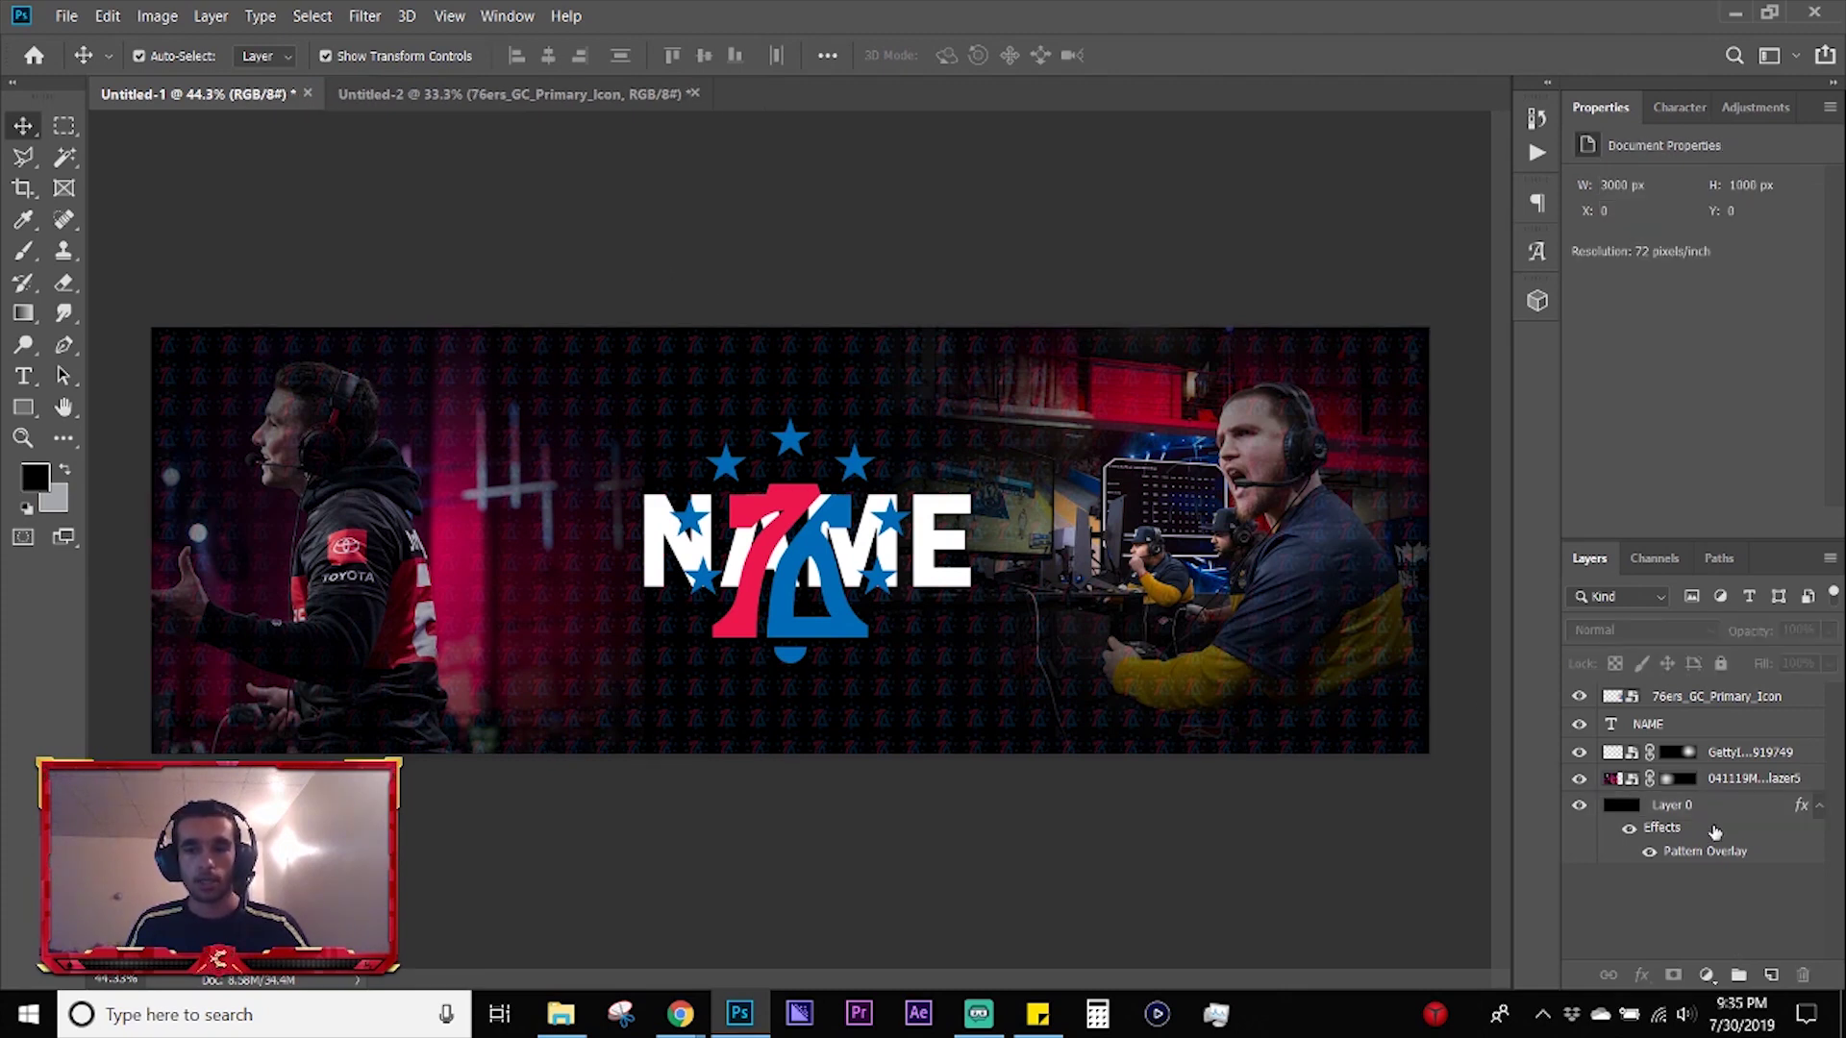
- Duplicate Layer 0 and clear the layer style from the original Layer 0 underneath the copy
key("ctrl")
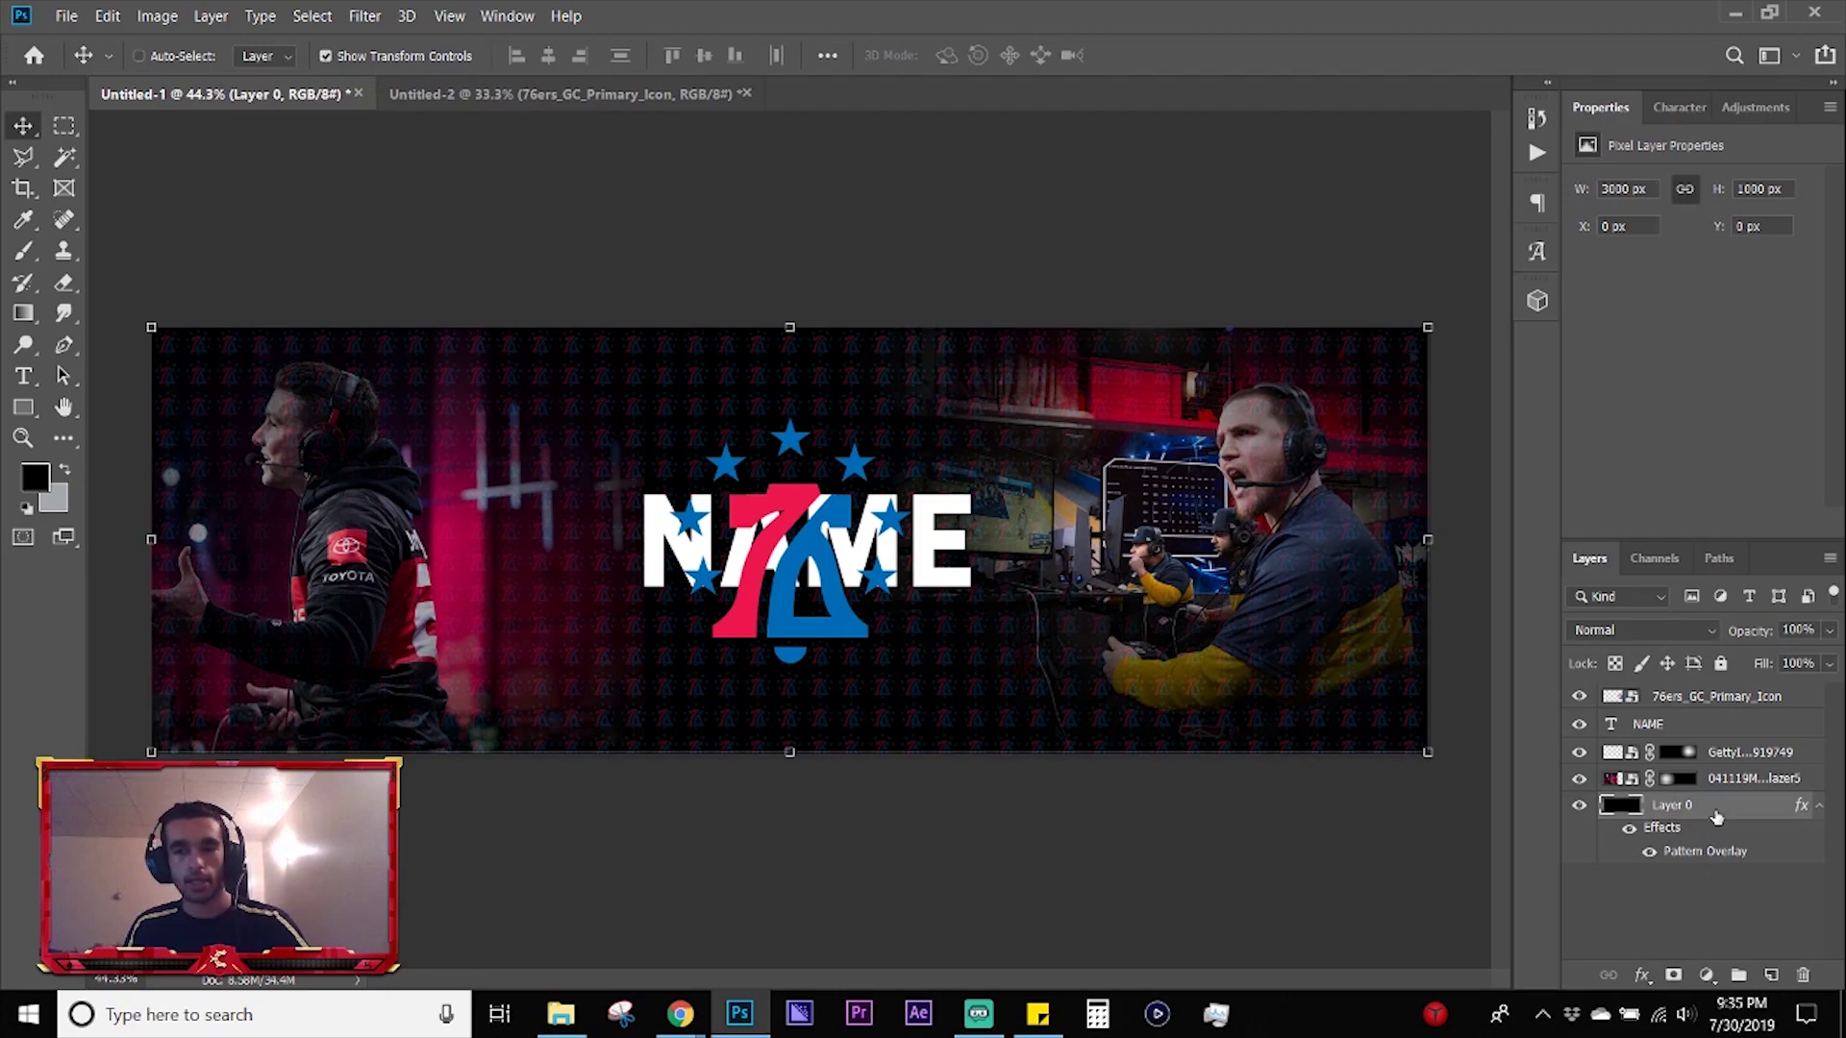
key("ctrl+j")
right_click(1715, 873)
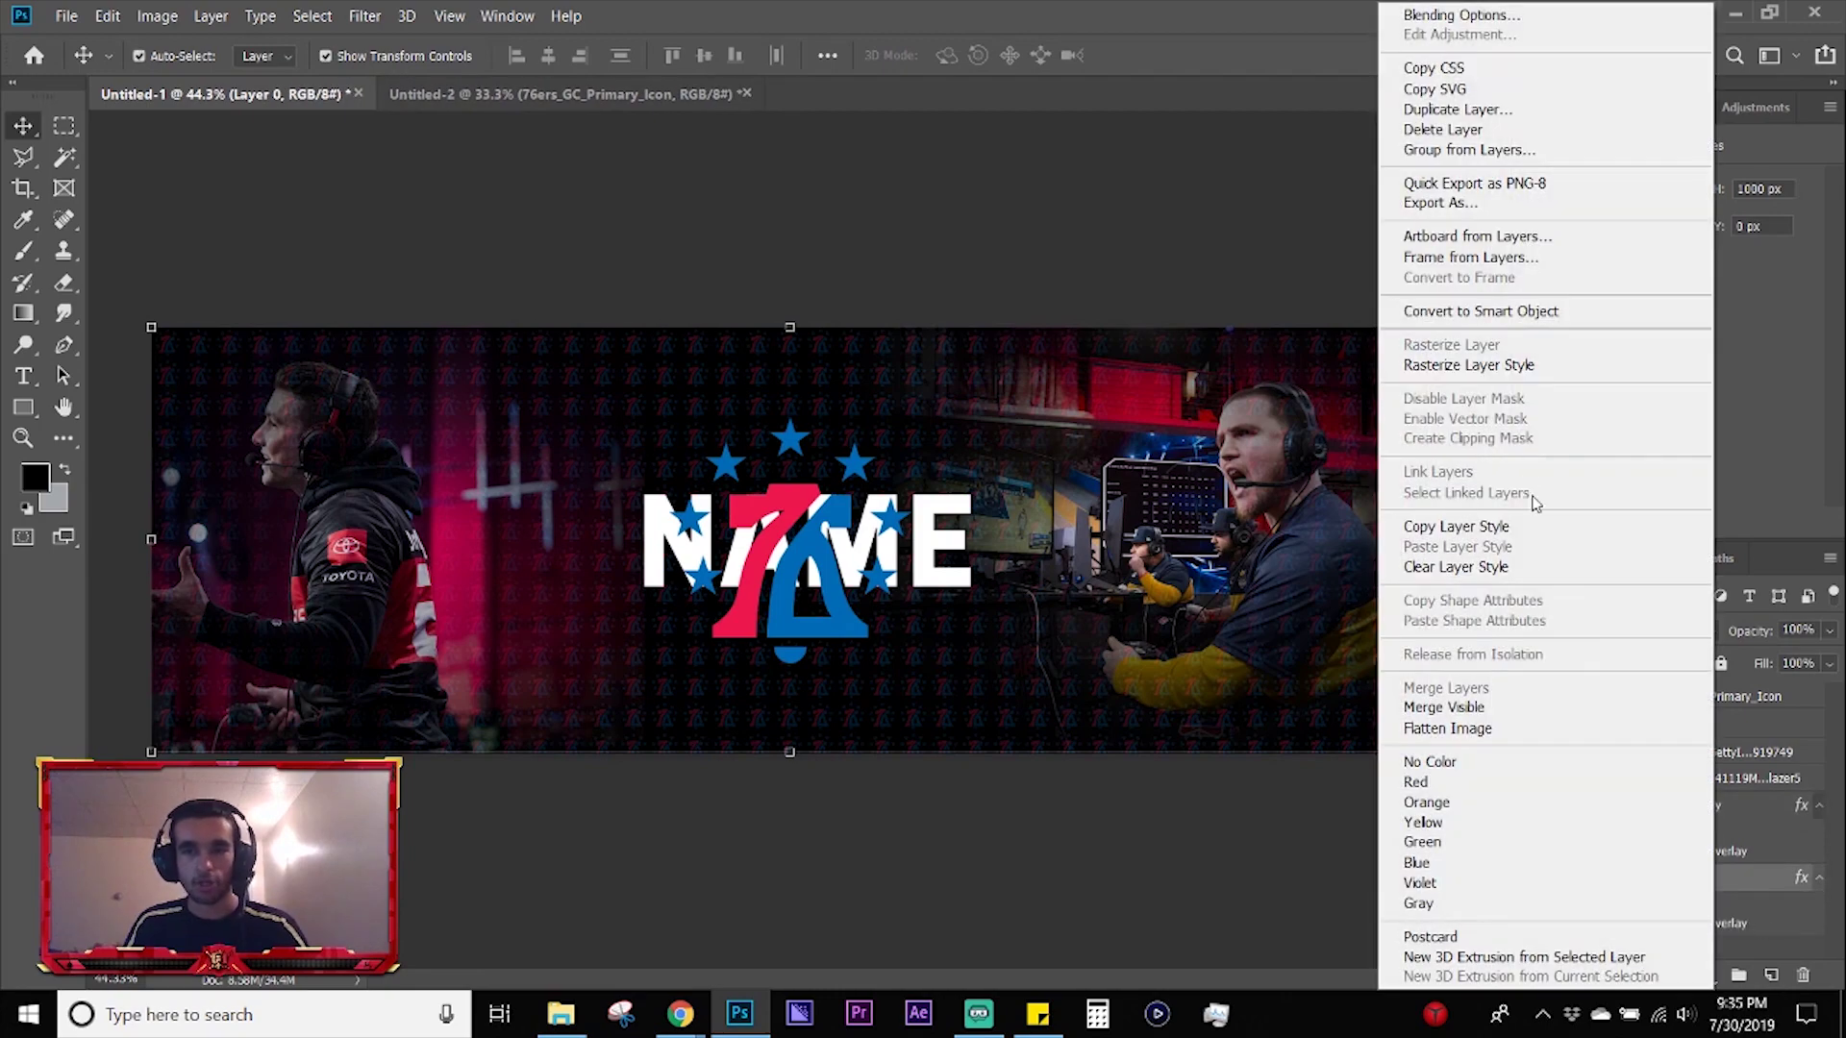
left_click(1490, 567)
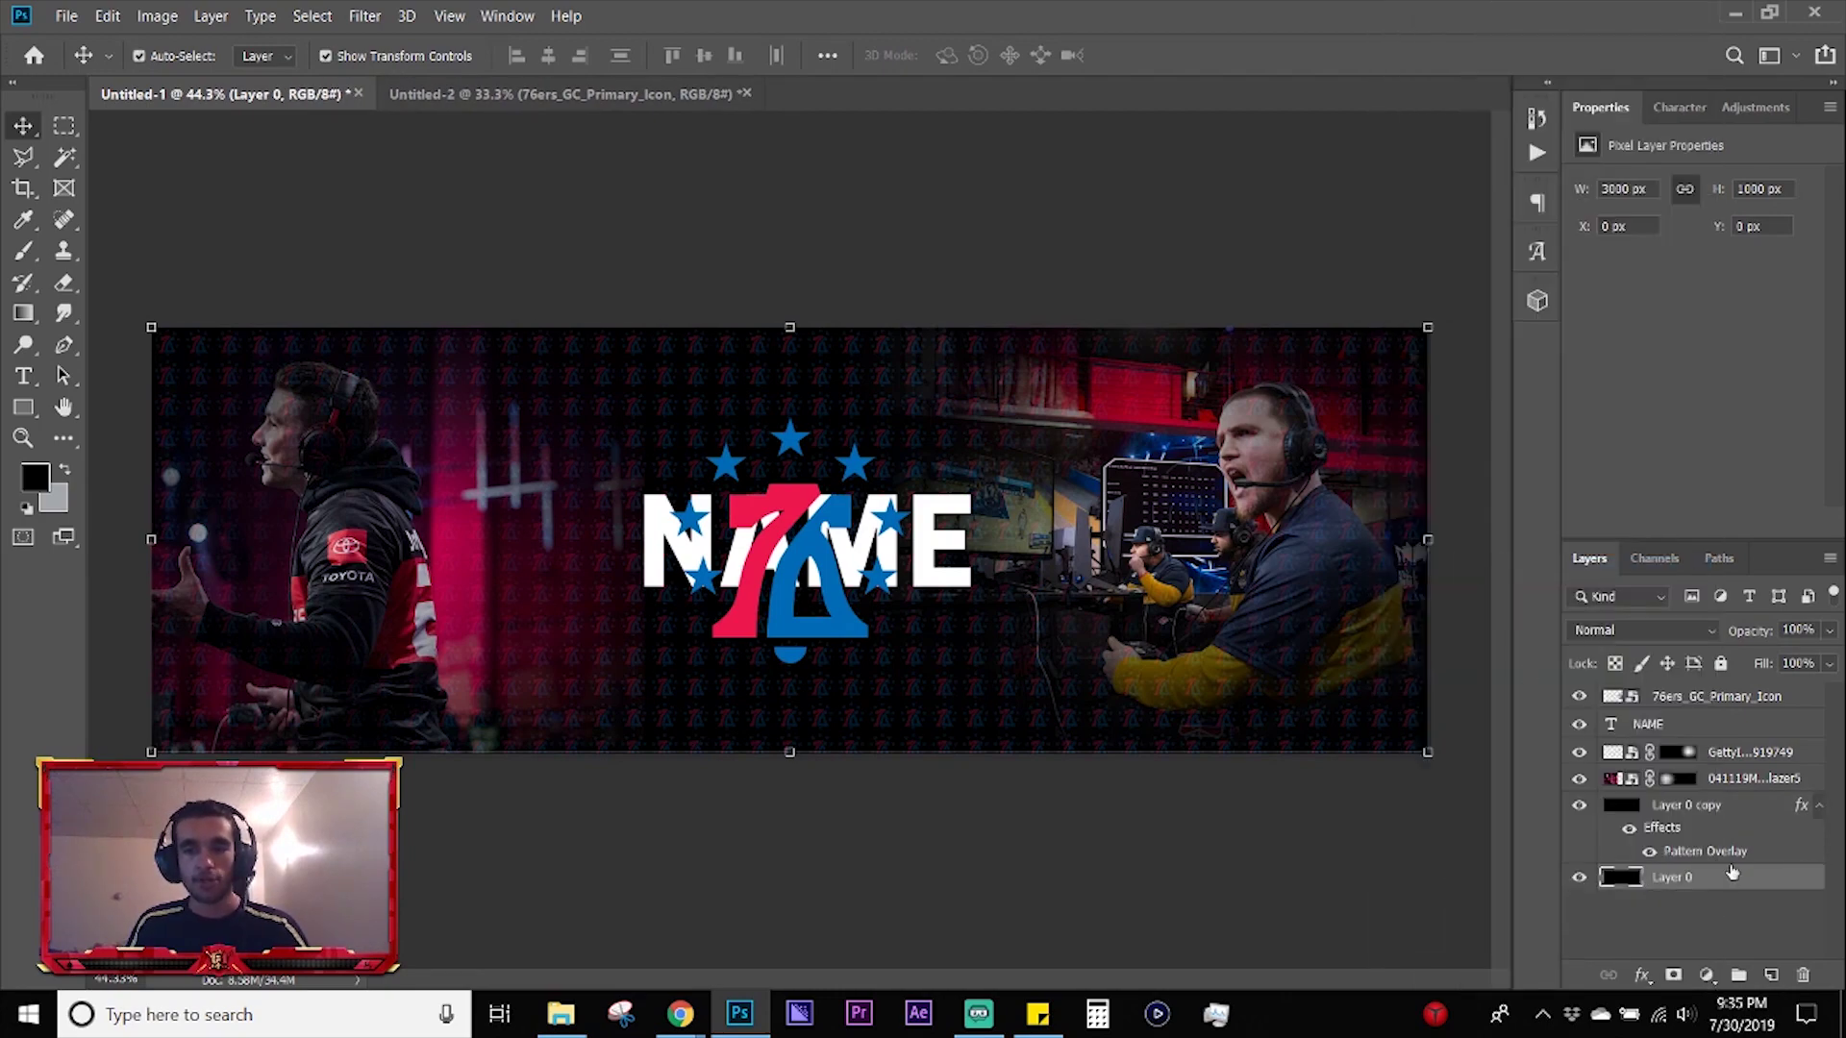
- Add a layer mask to Layer 0 copy and fade the logo pattern out towards both sides with black-to-transparent gradients
left_click(1716, 808)
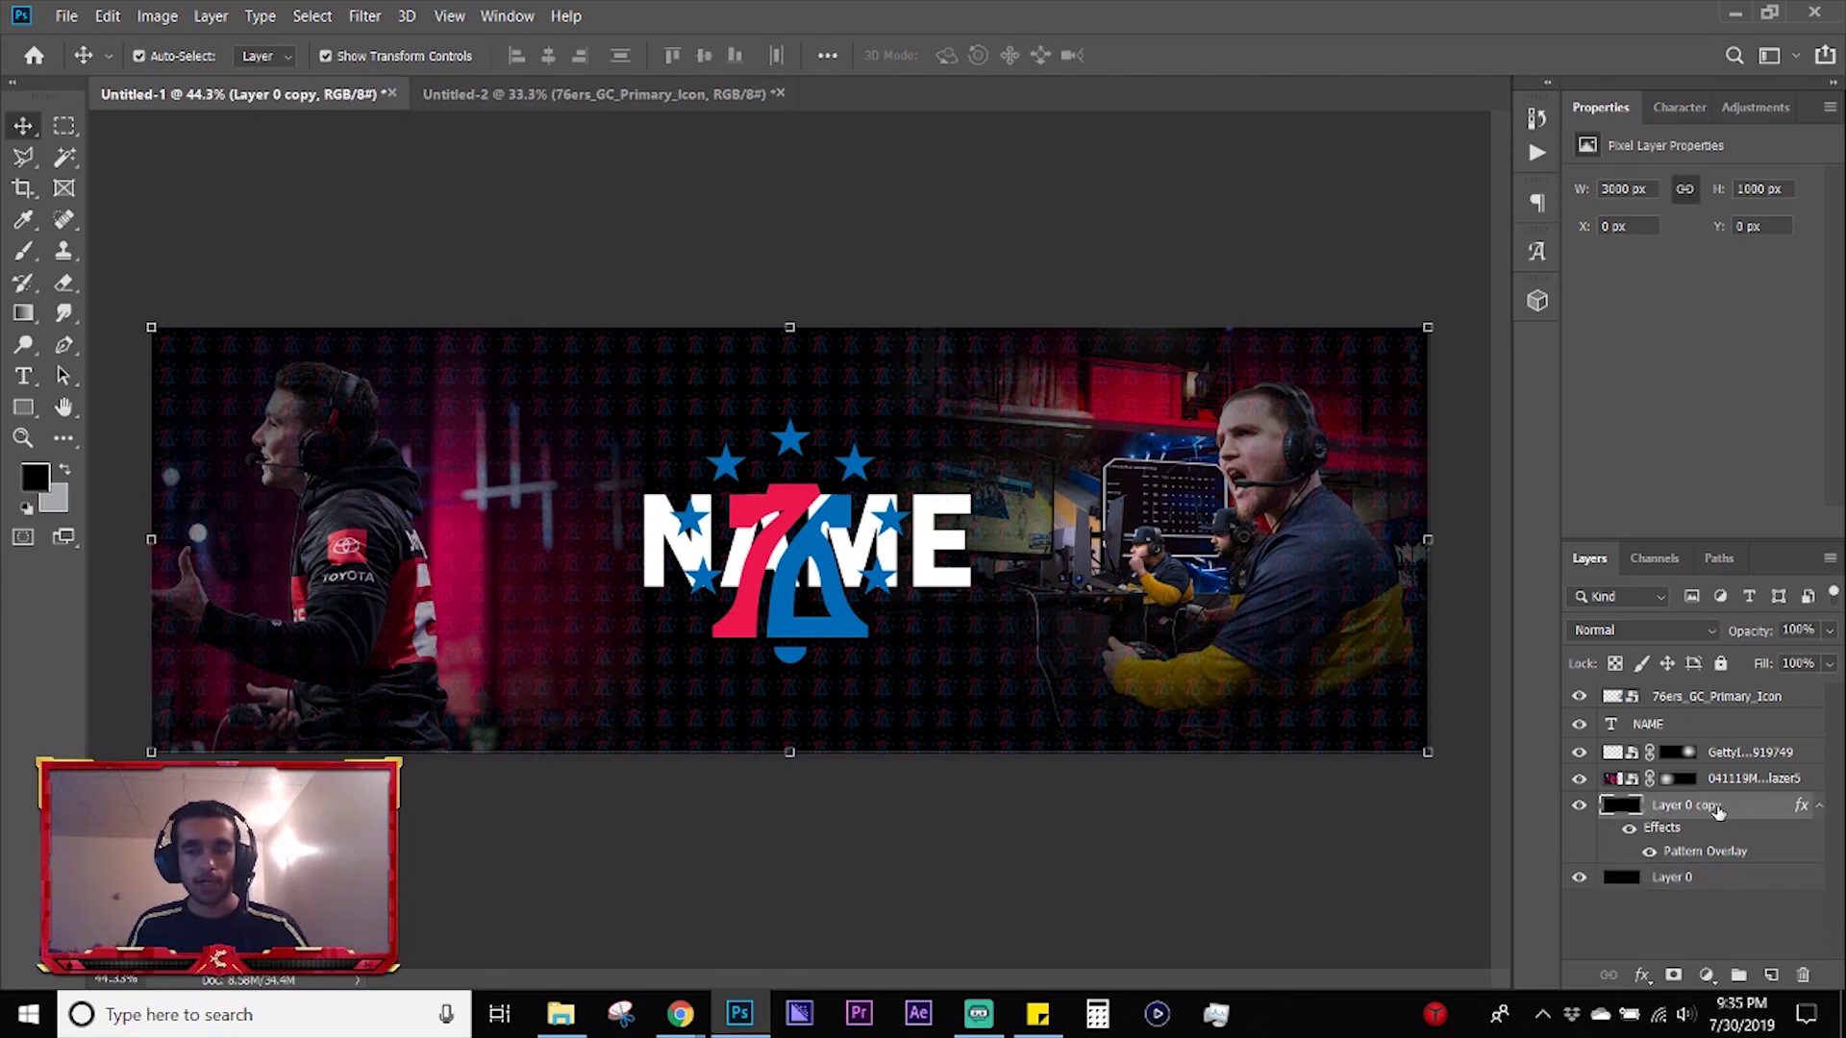
left_click(1675, 976)
key("g")
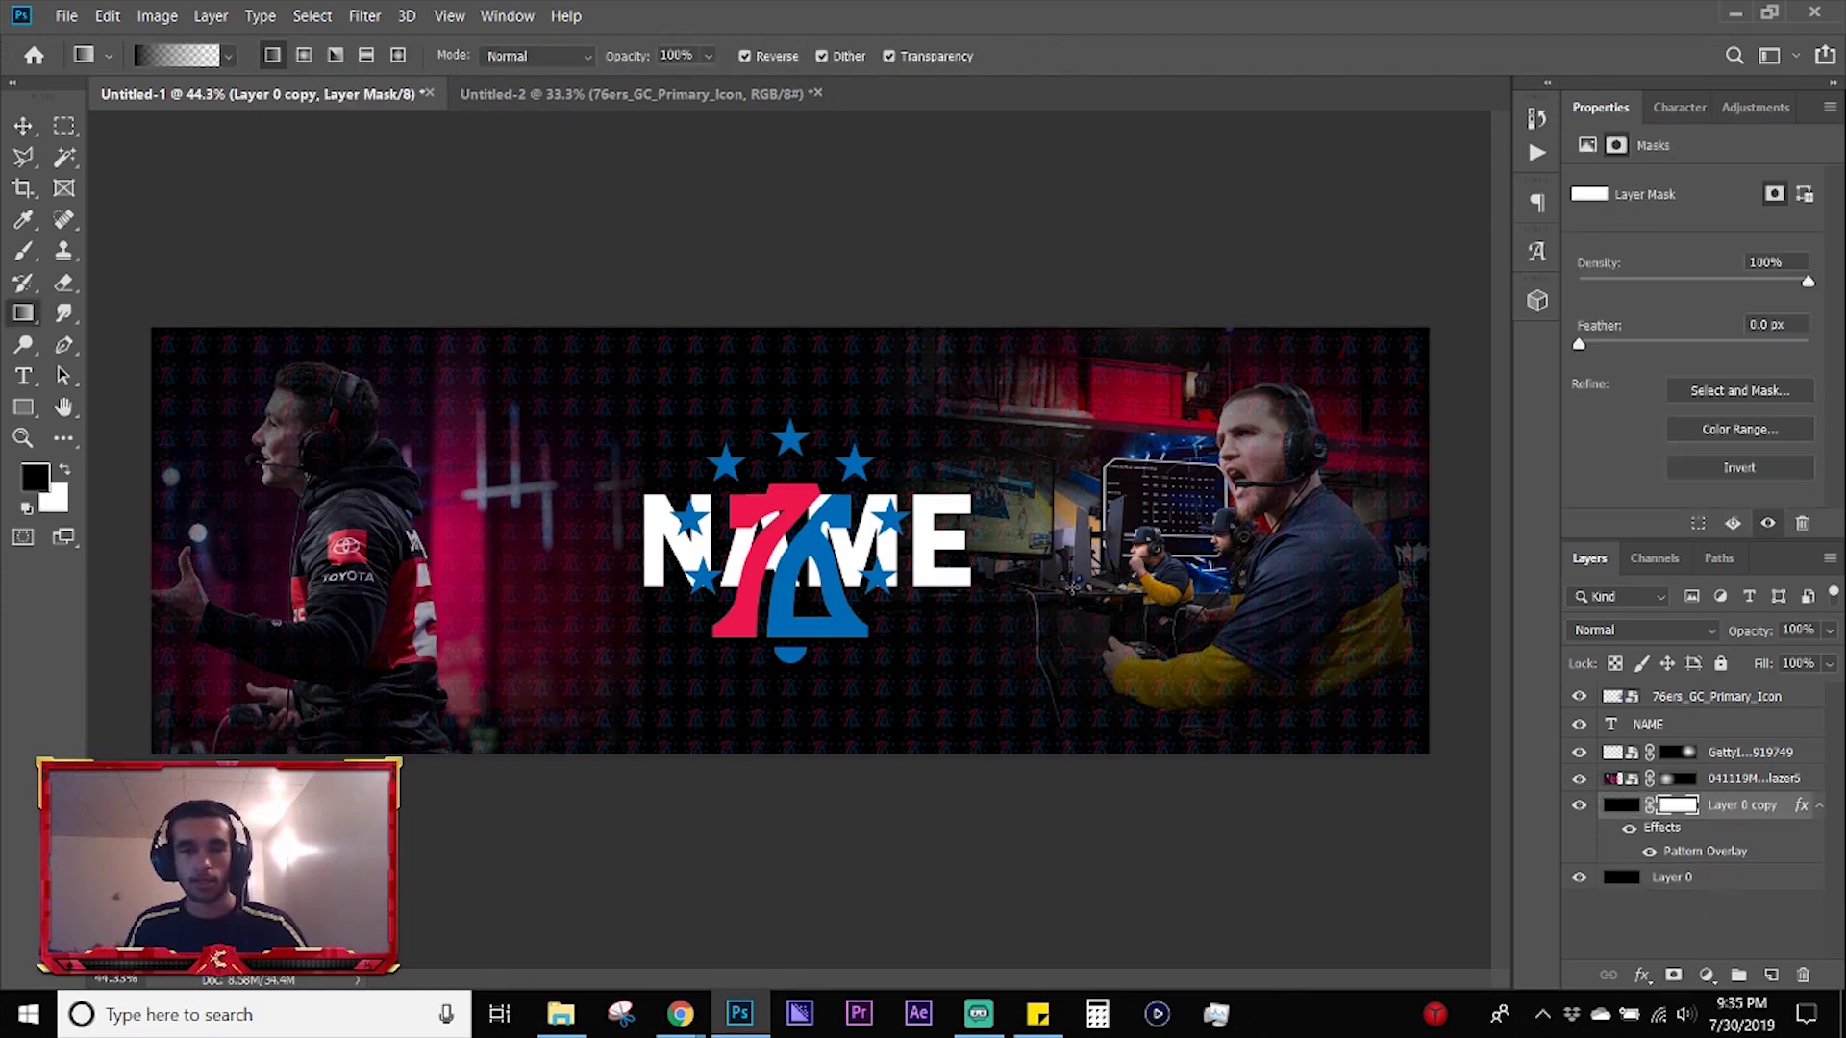
left_click_drag(1040, 527, 1311, 805)
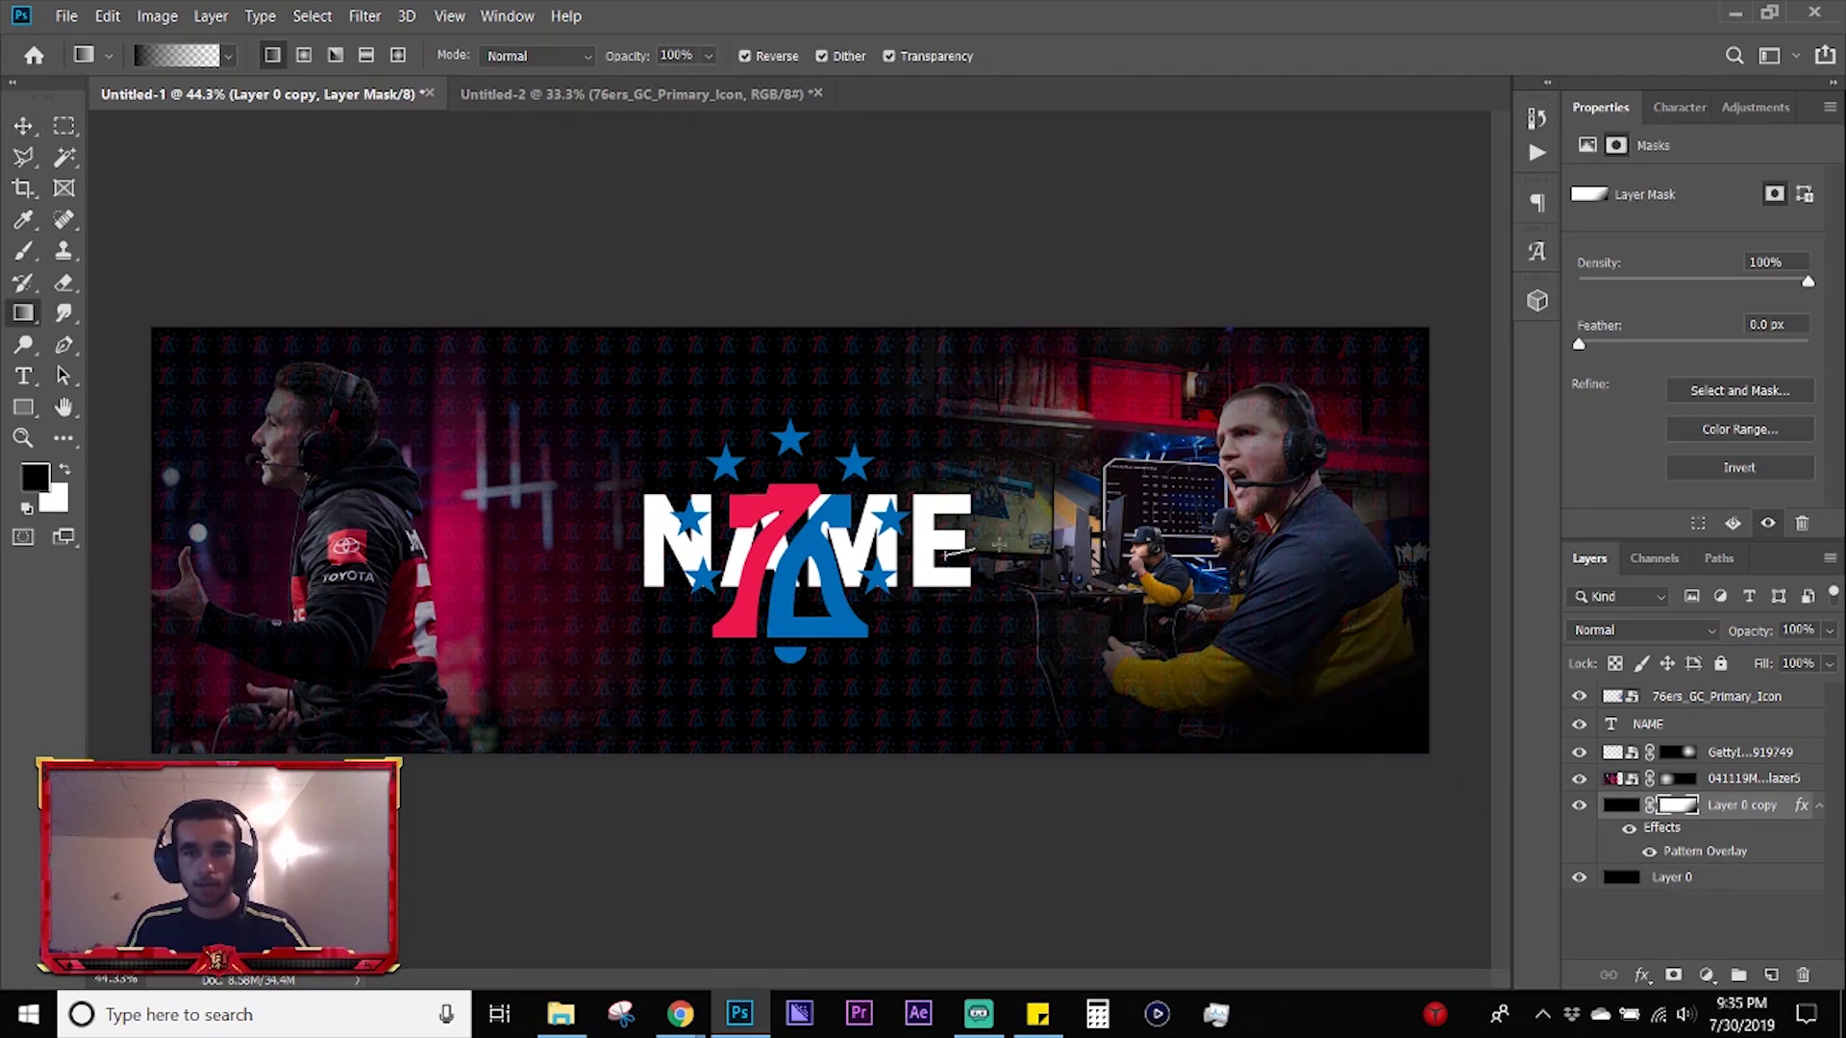
left_click_drag(850, 517, 323, 641)
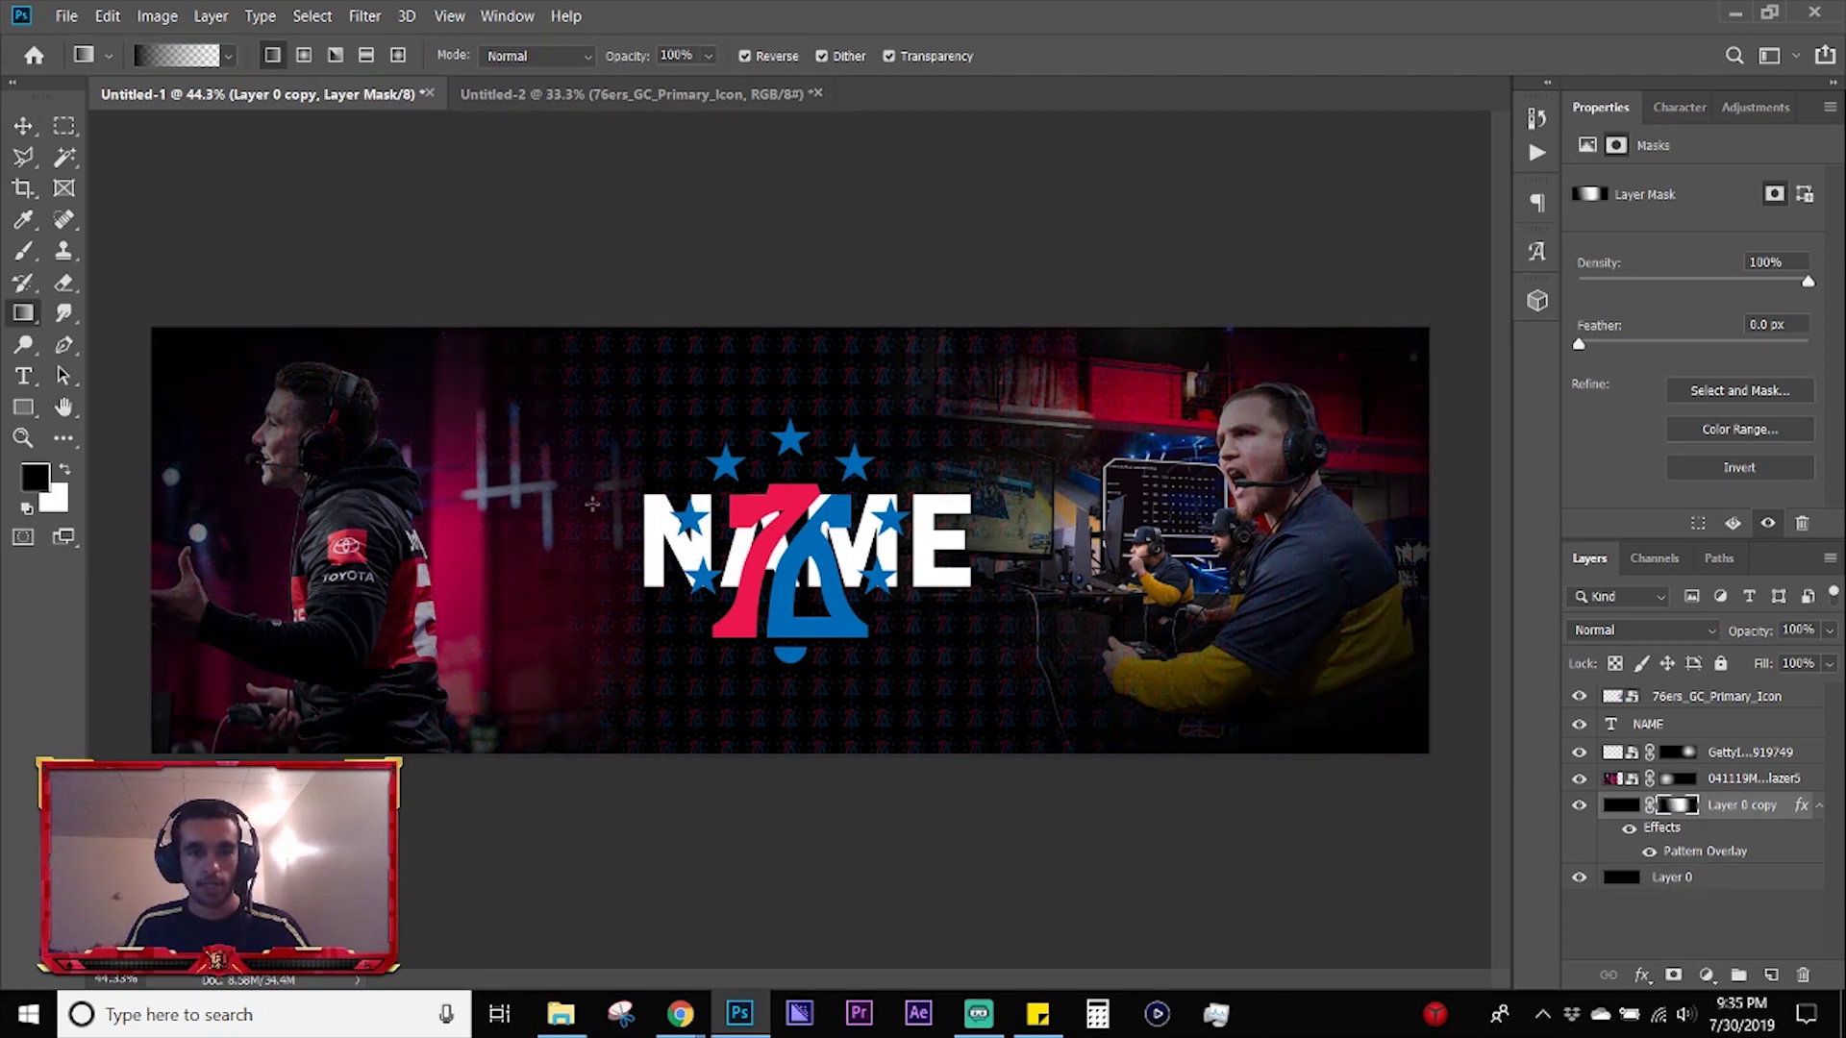
left_click_drag(657, 470, 438, 290)
left_click_drag(668, 550, 389, 629)
left_click_drag(877, 517, 1132, 455)
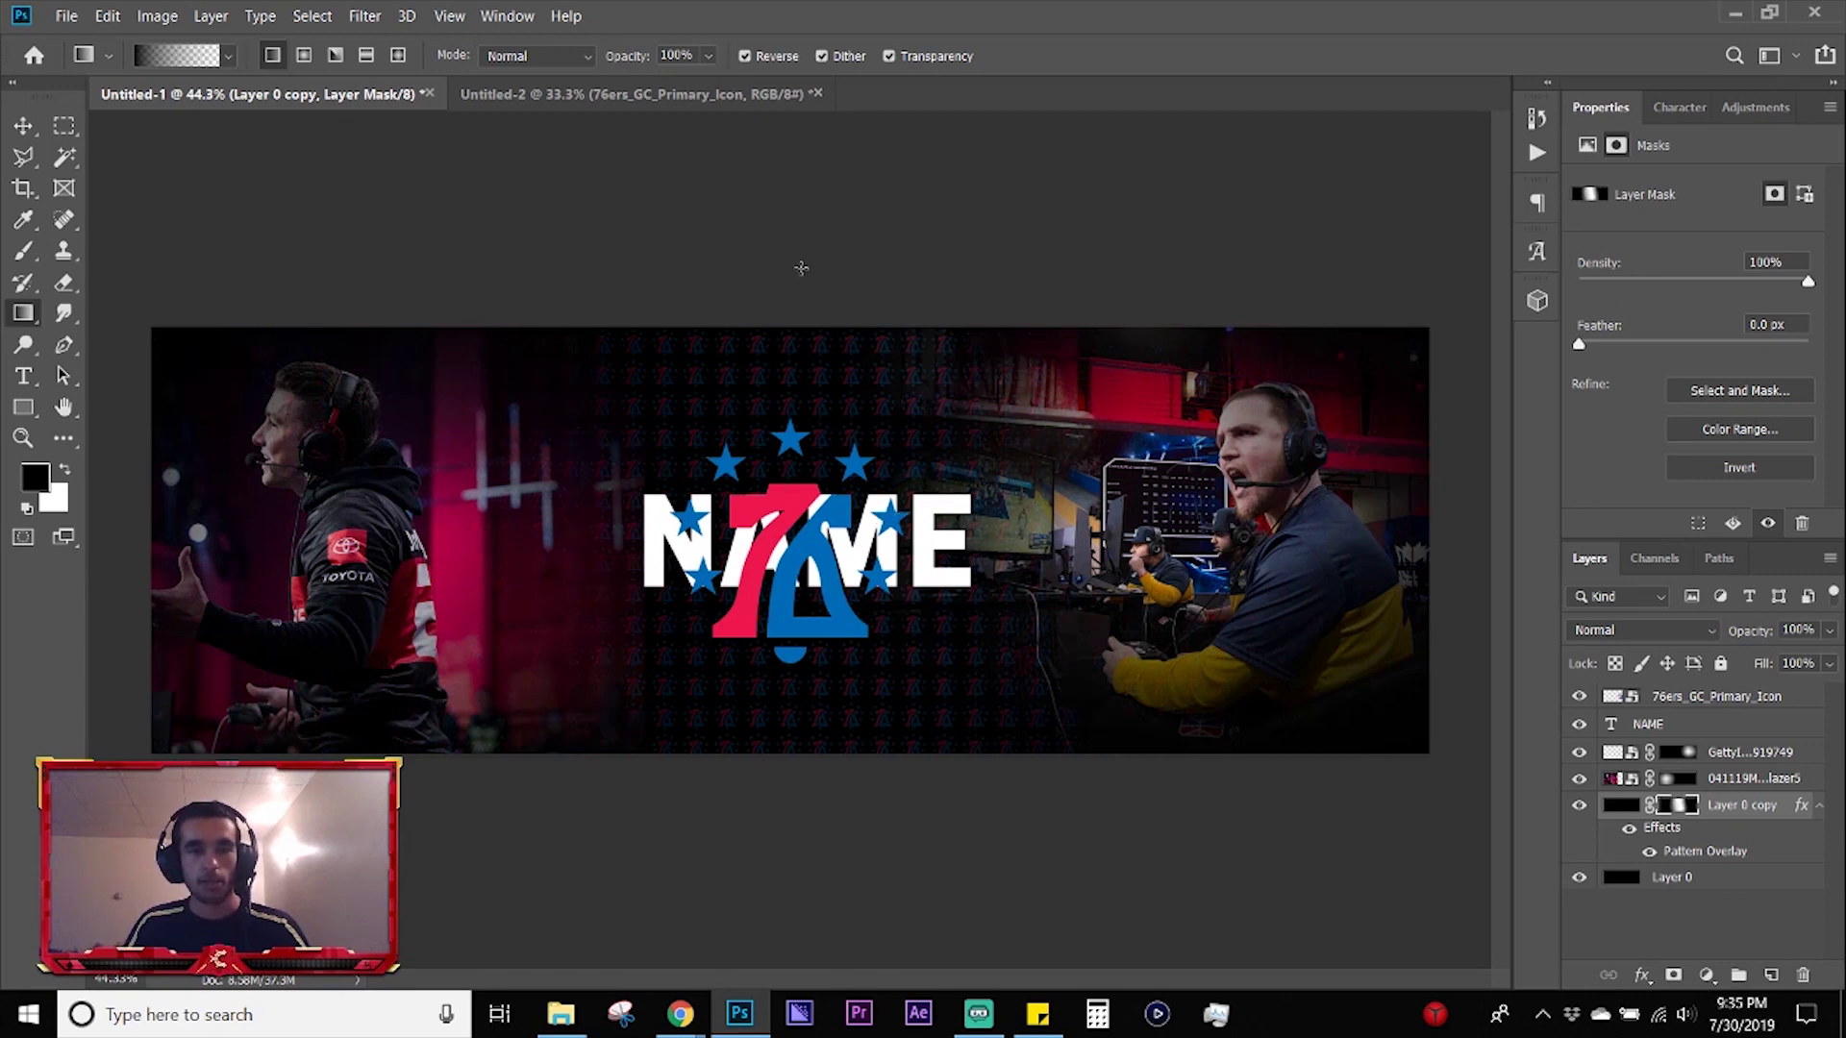
key("v")
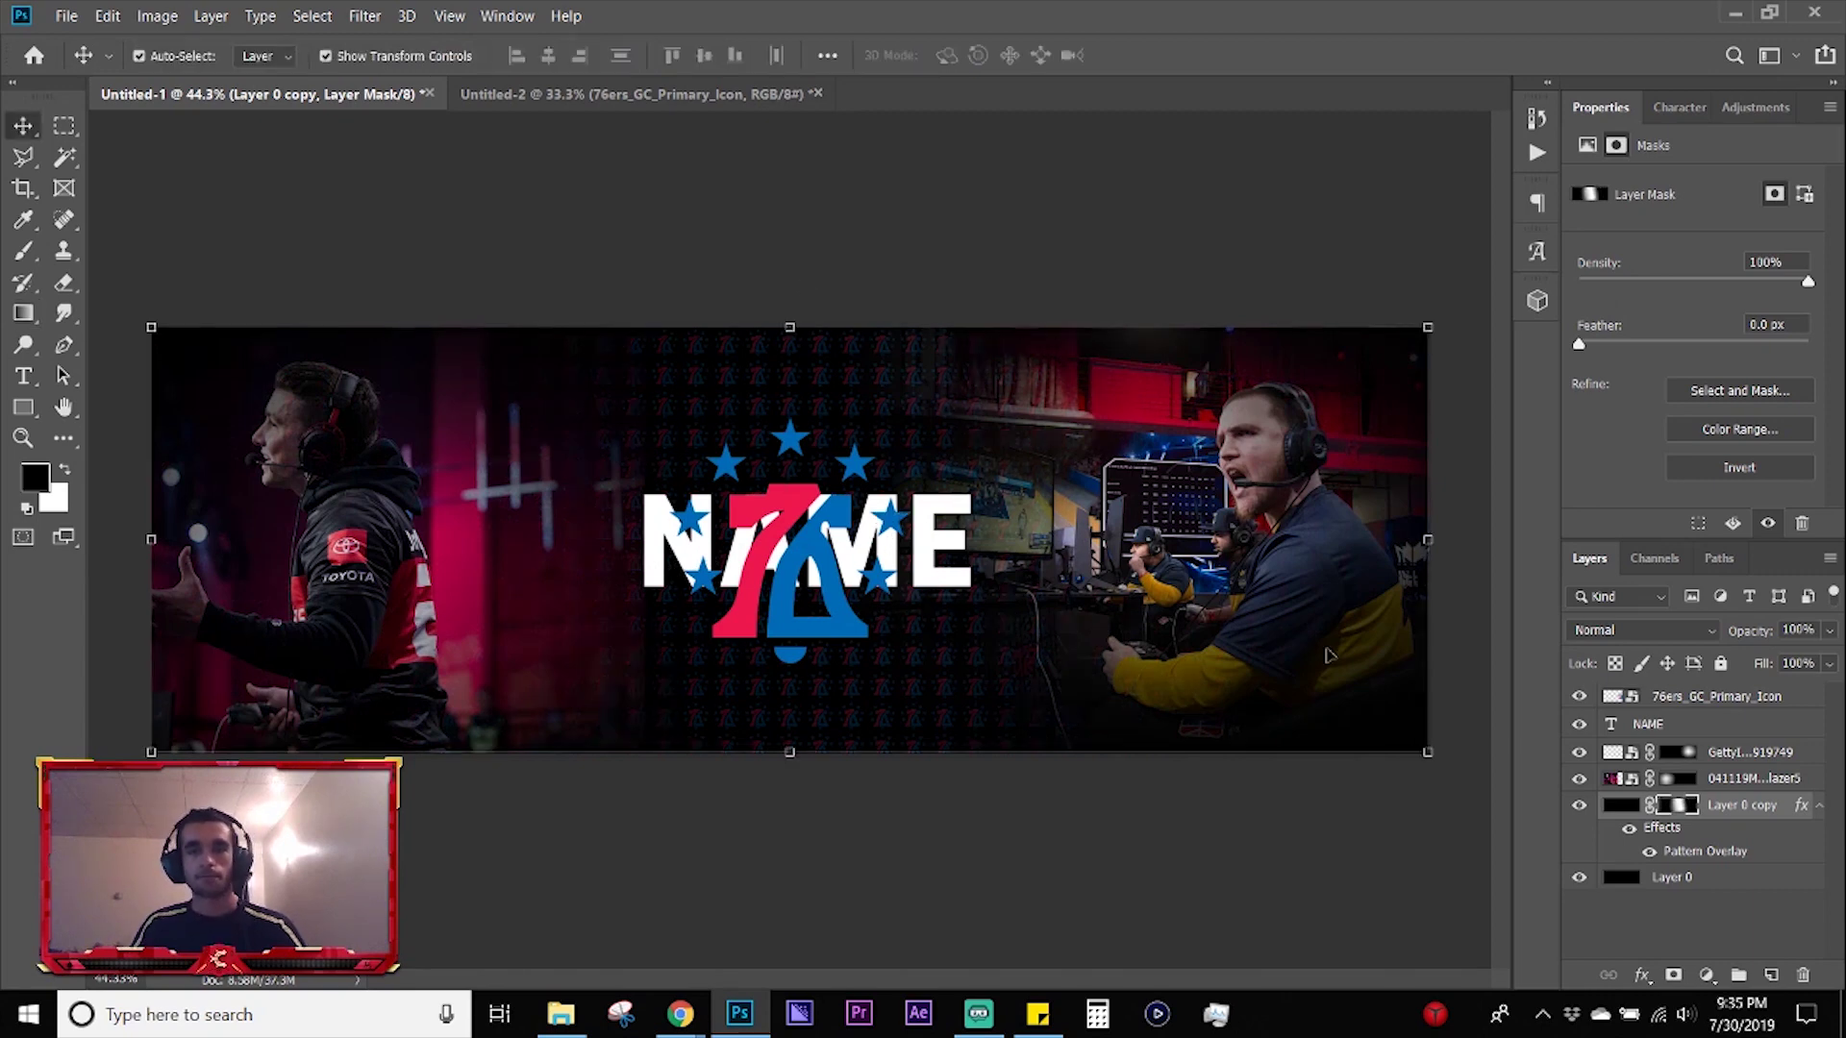
- Add a colorized Hue/Saturation adjustment with hue 360 and saturation 100 above the GettyImages photo layer, and hide the 76ers_GC_Primary_Icon layer
left_click(1731, 727)
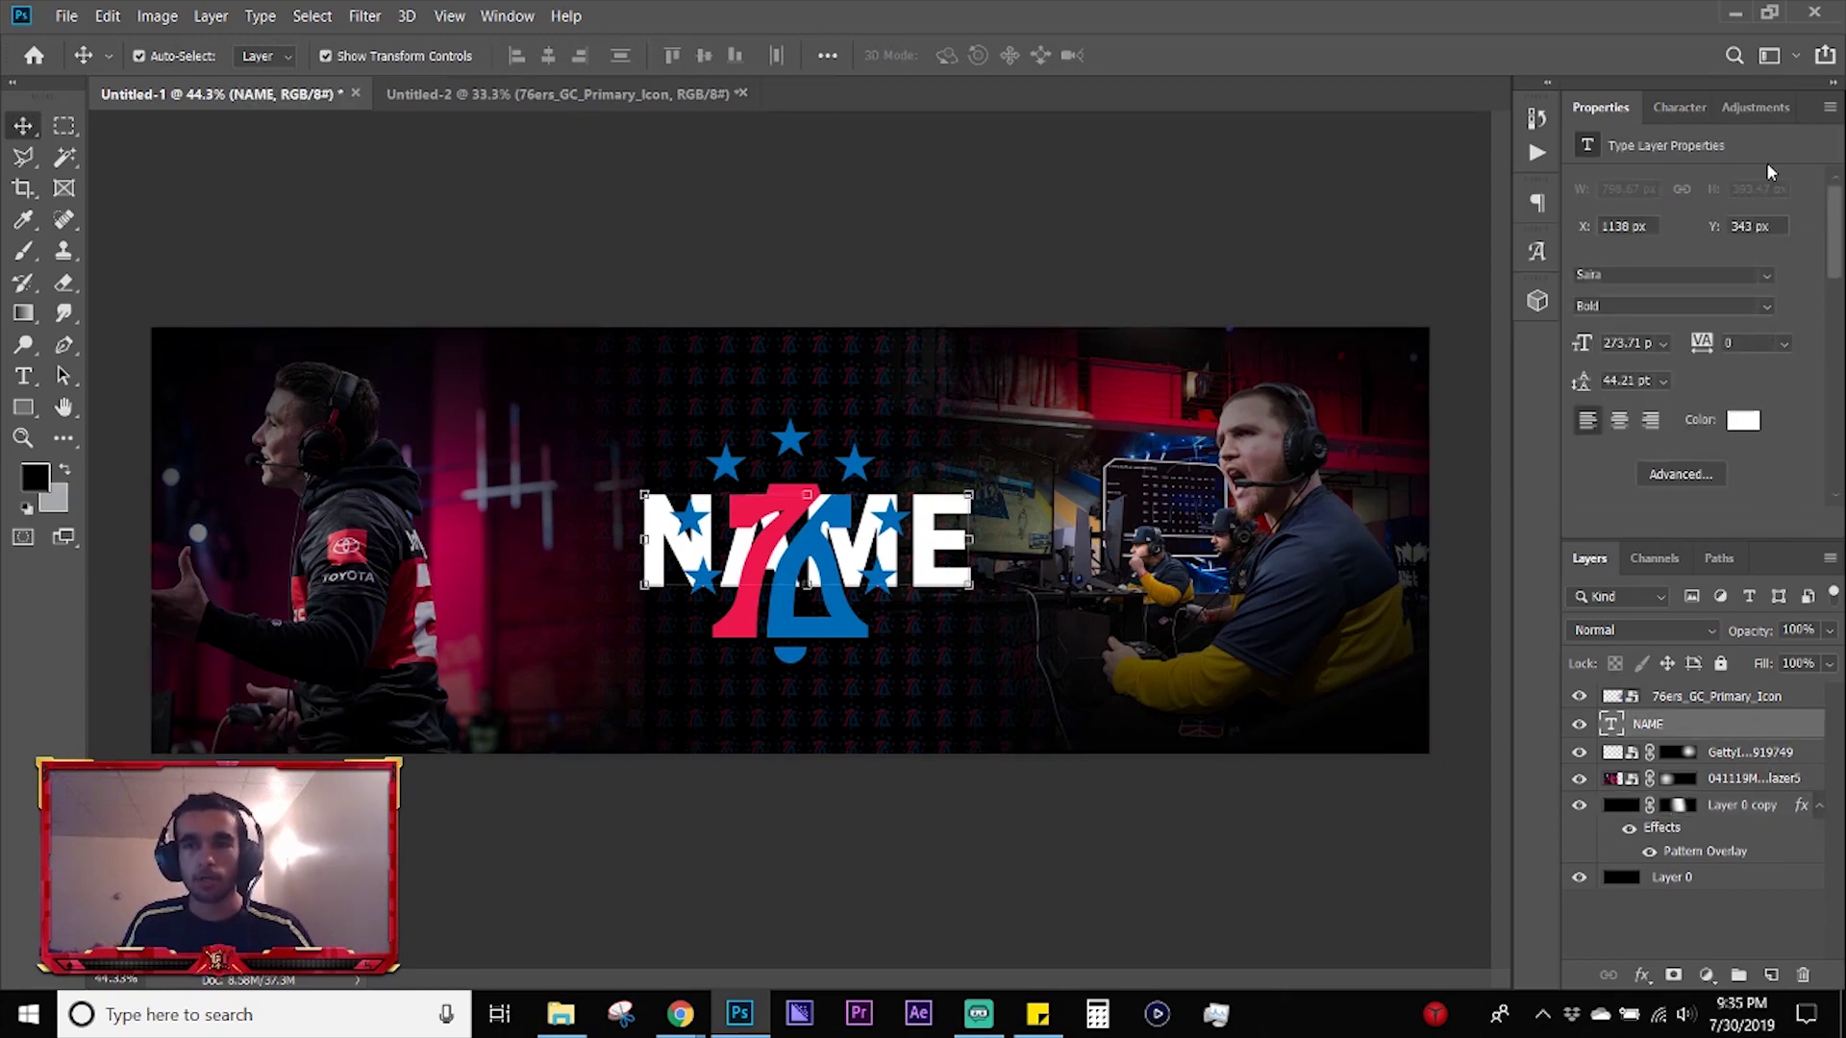
left_click(1730, 752)
left_click(1747, 108)
left_click(1613, 192)
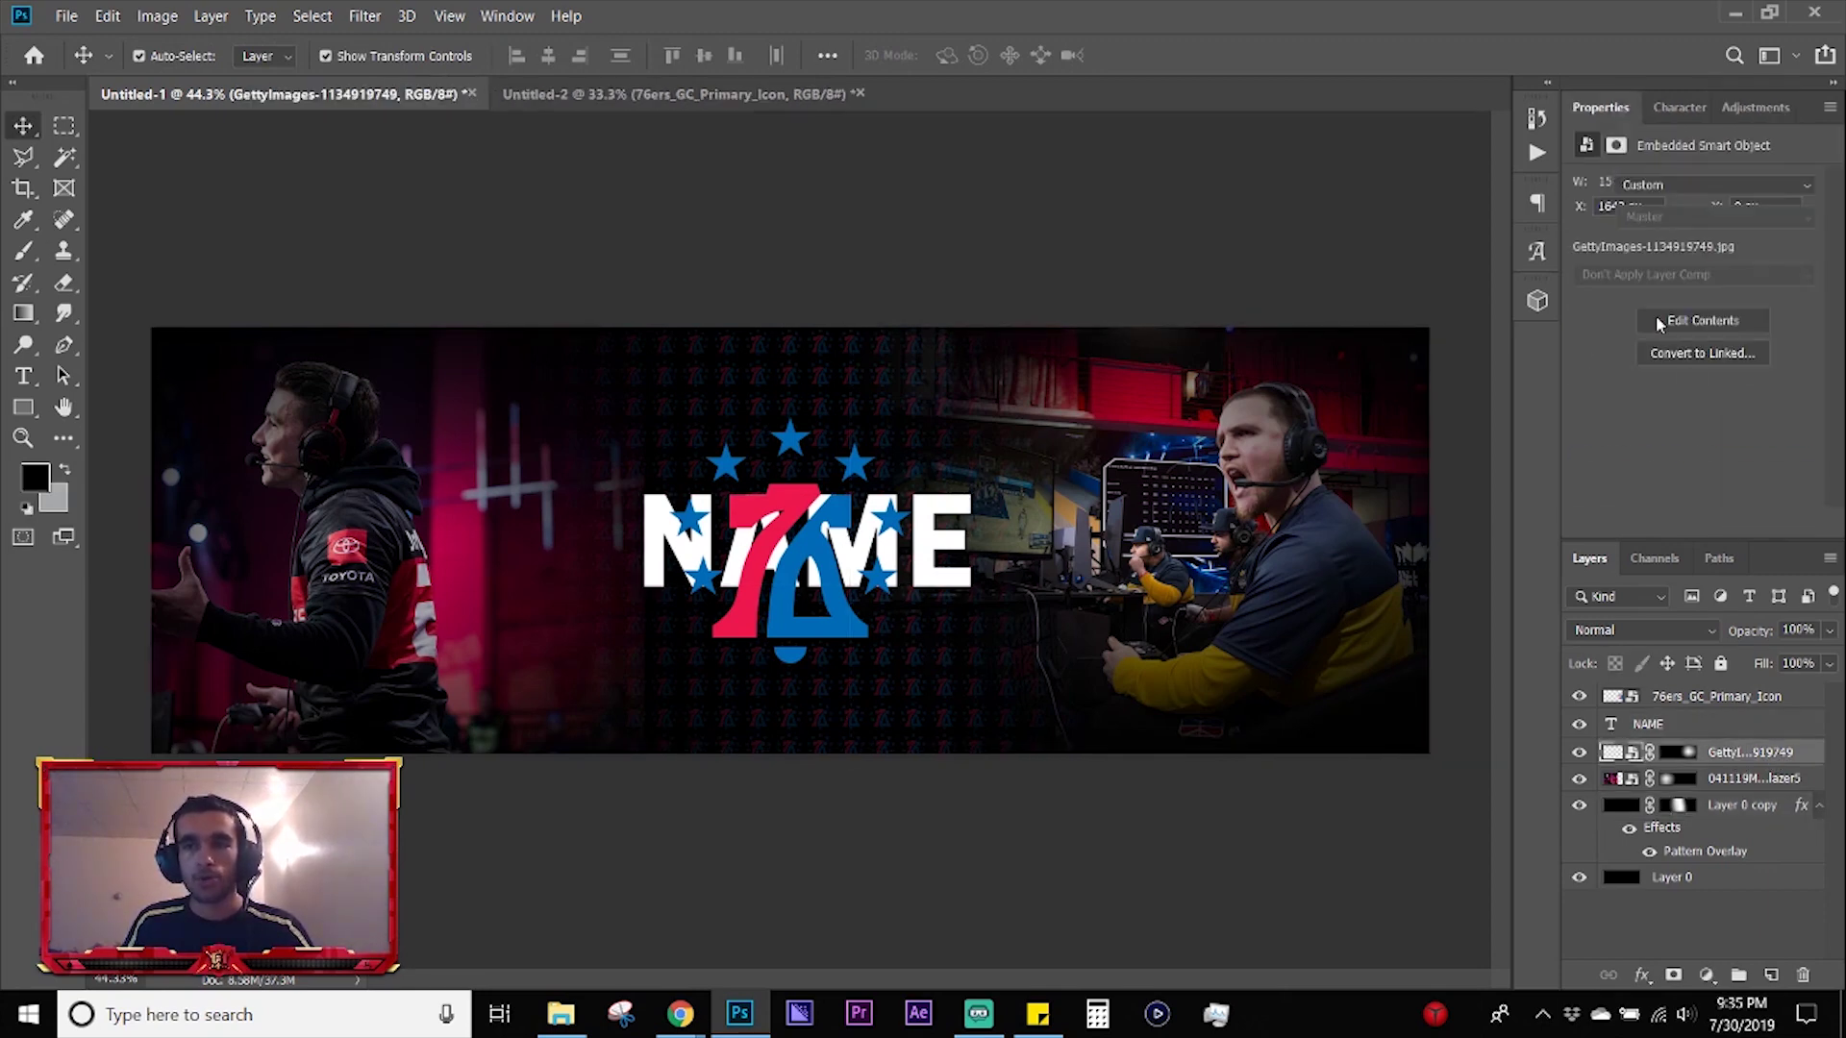
left_click_drag(1696, 327, 1809, 331)
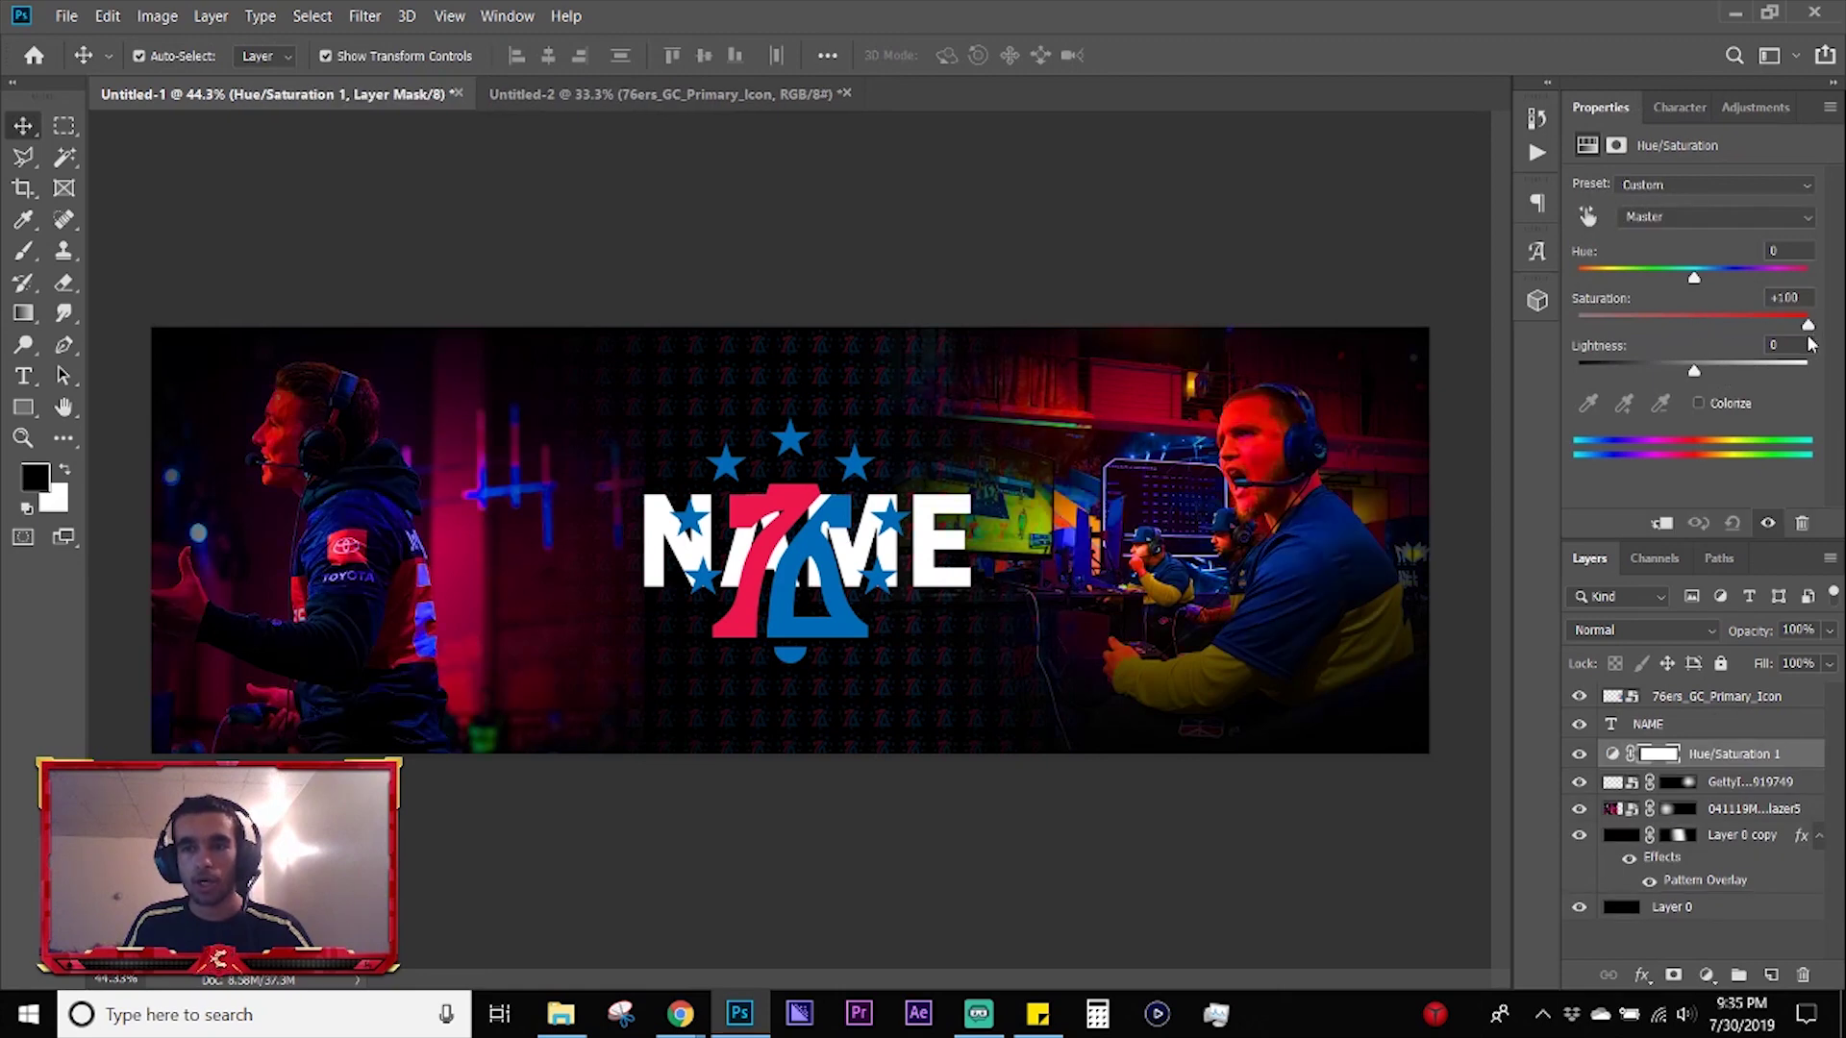
left_click(1700, 403)
left_click_drag(1696, 325, 1829, 278)
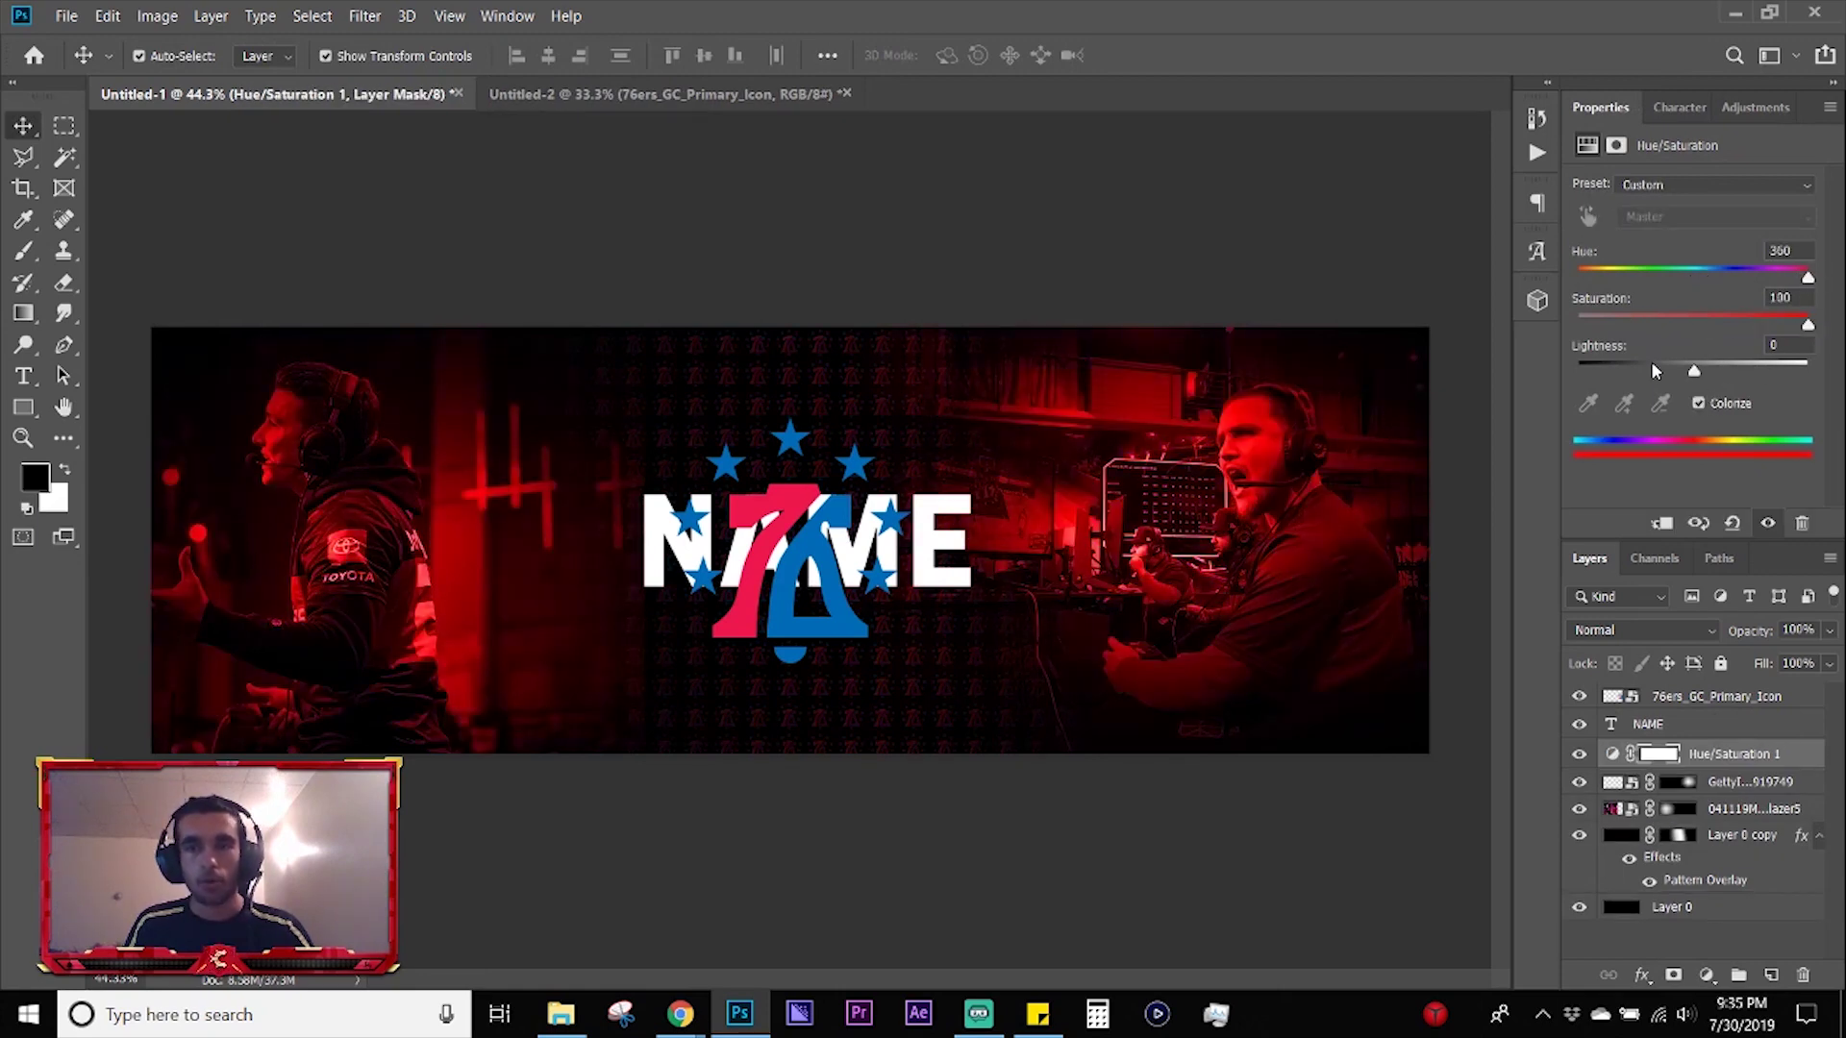
left_click(1579, 696)
left_click(894, 272)
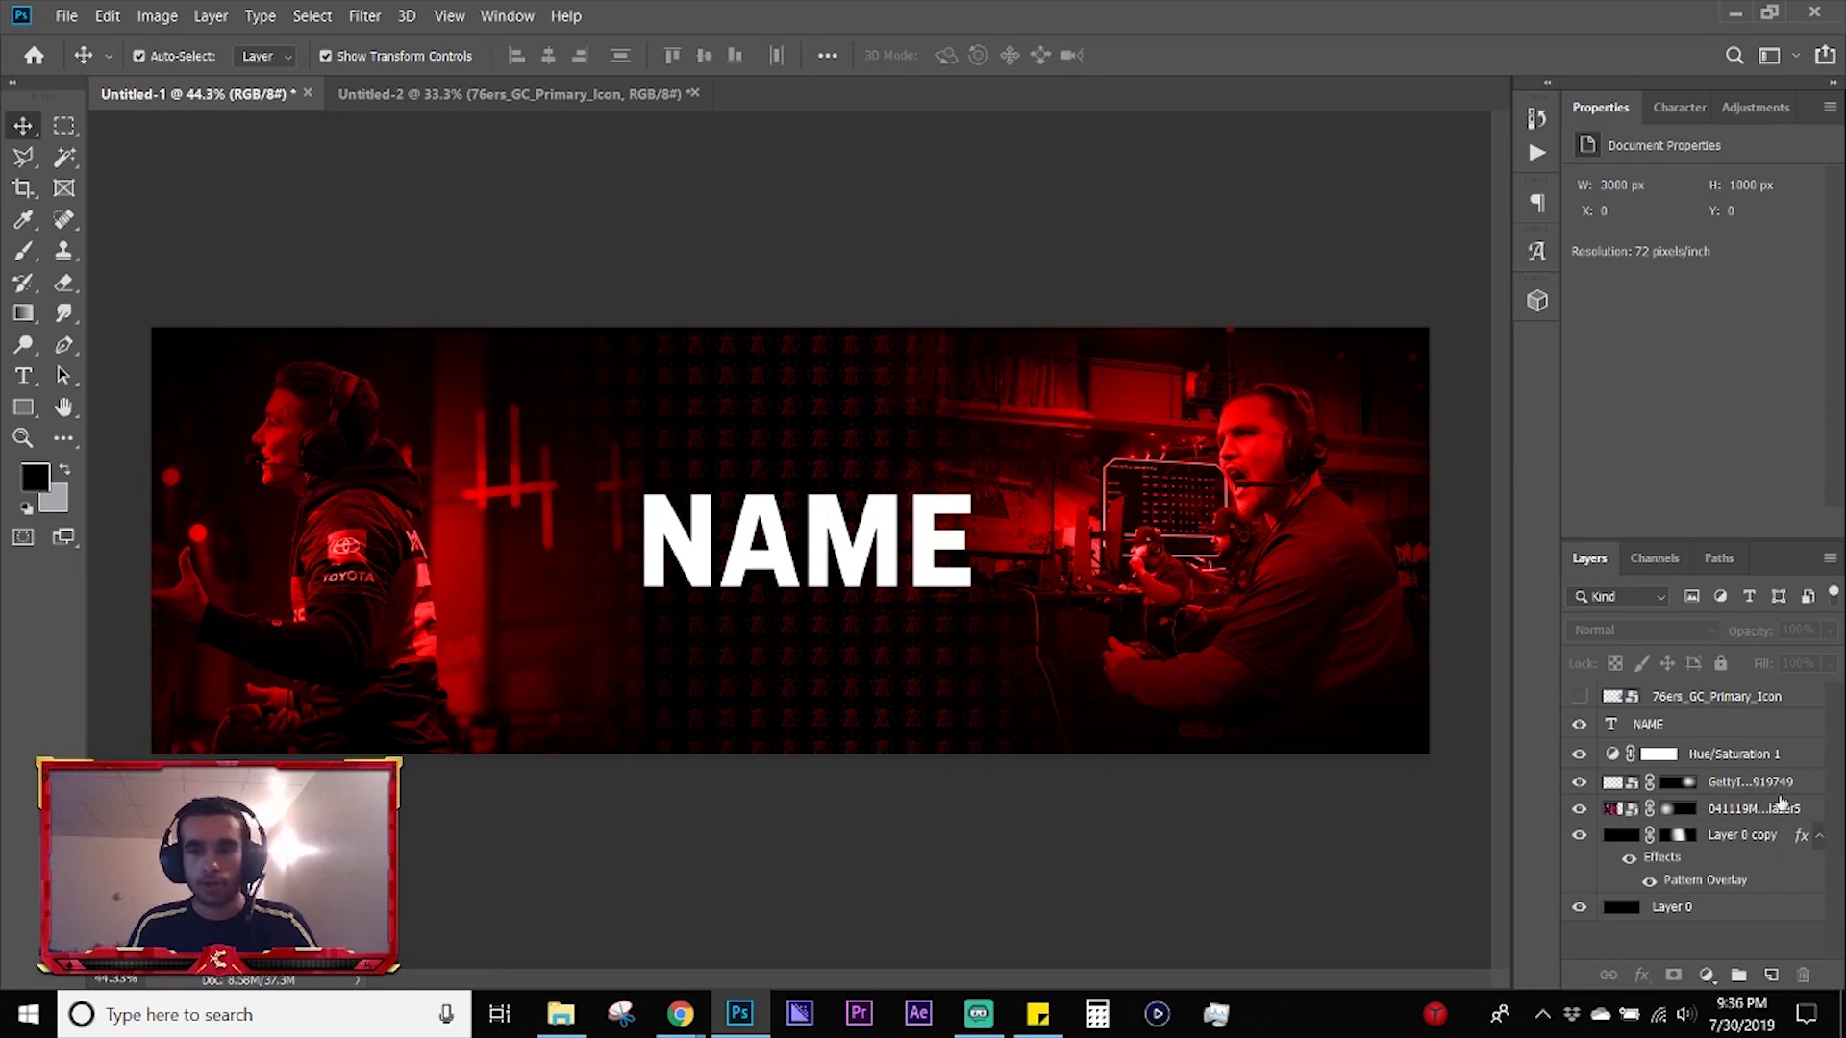
- Darken the edges around the left player by adding black gradients to the layer mask of the 041119MF056_NBA2K_Bucks_Blazer5 photo
left_click(1677, 808)
key("g")
left_click_drag(330, 569, 182, 702)
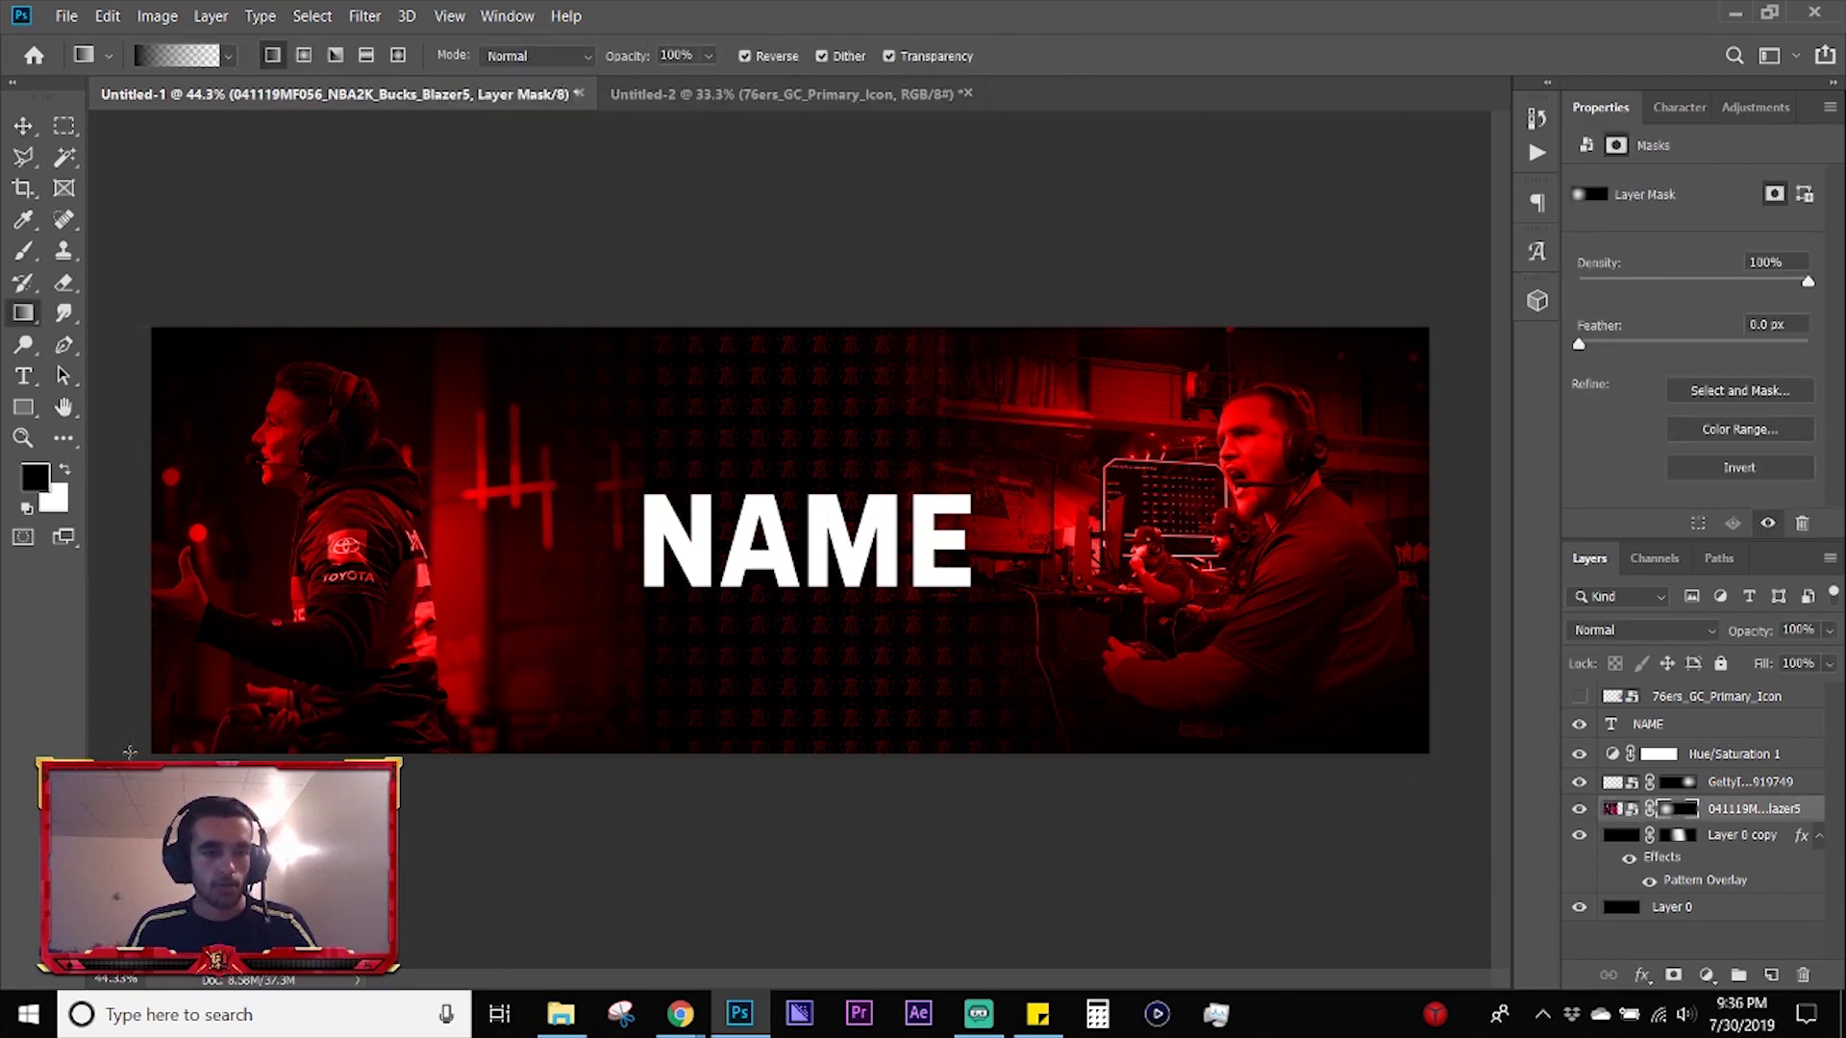
left_click_drag(356, 538, 113, 525)
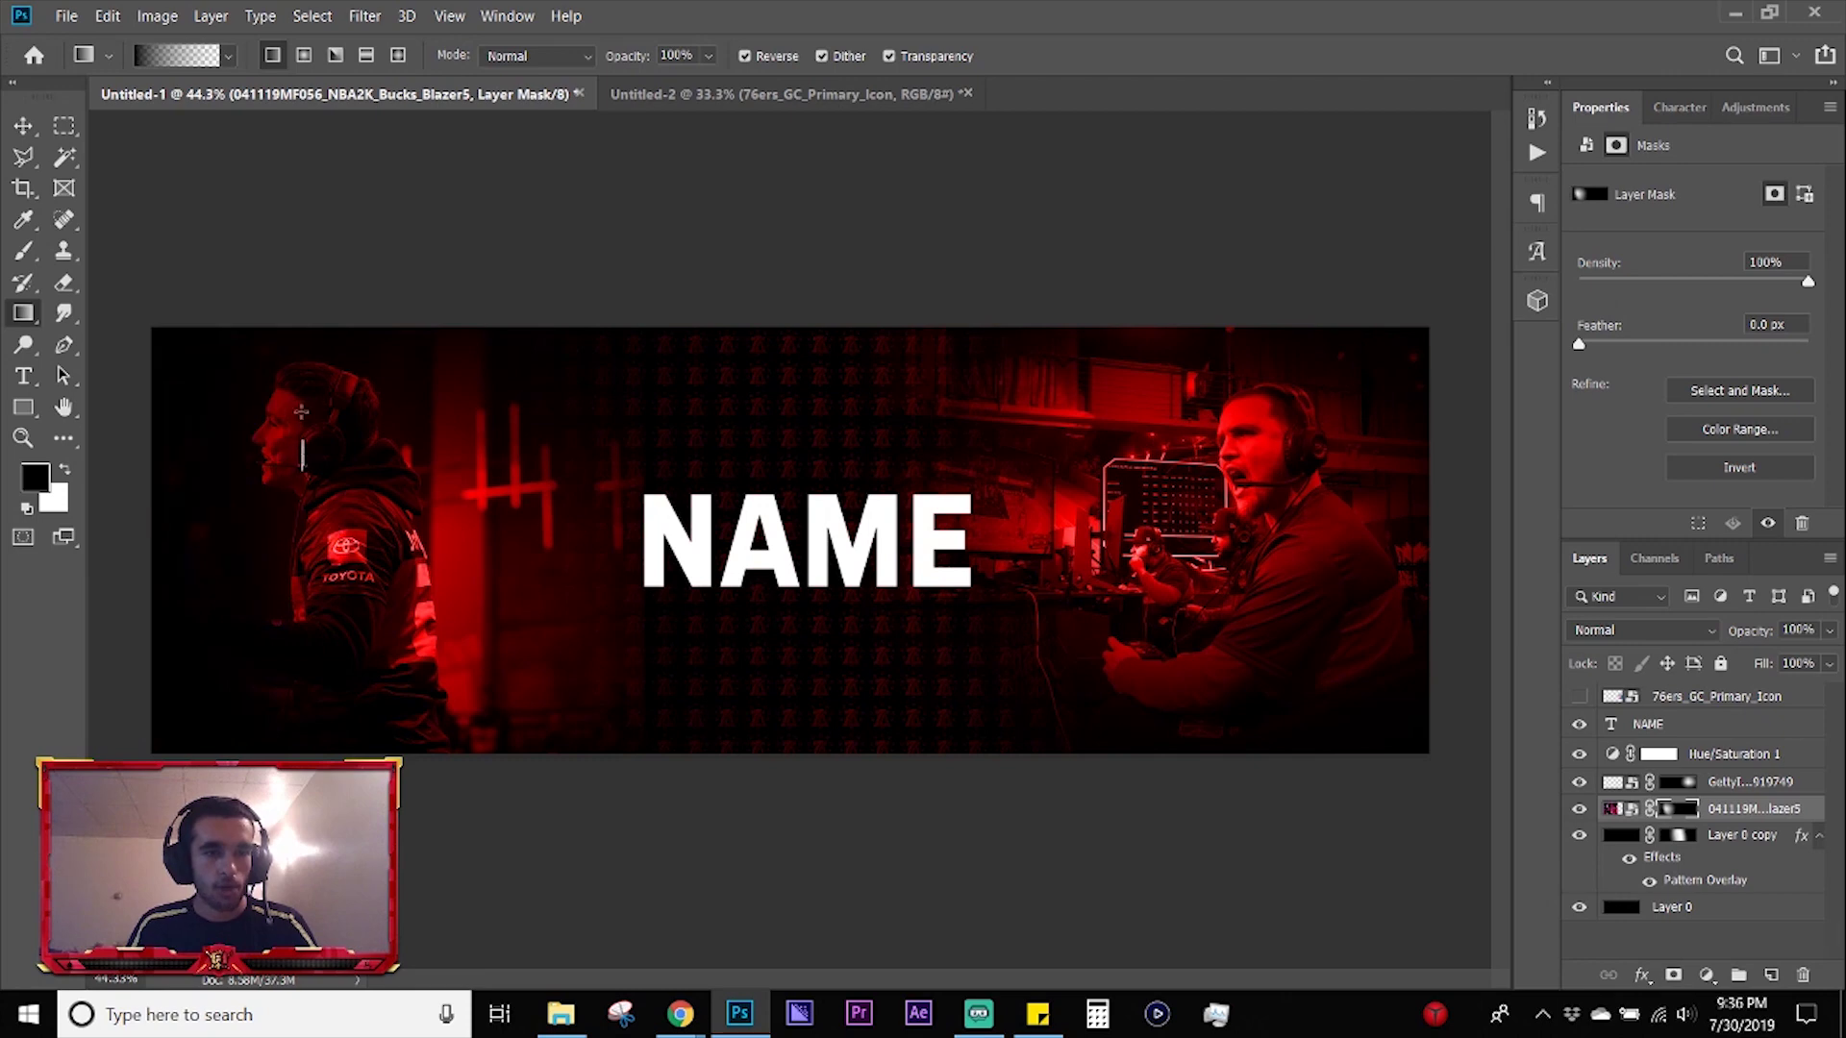
left_click_drag(528, 419, 453, 721)
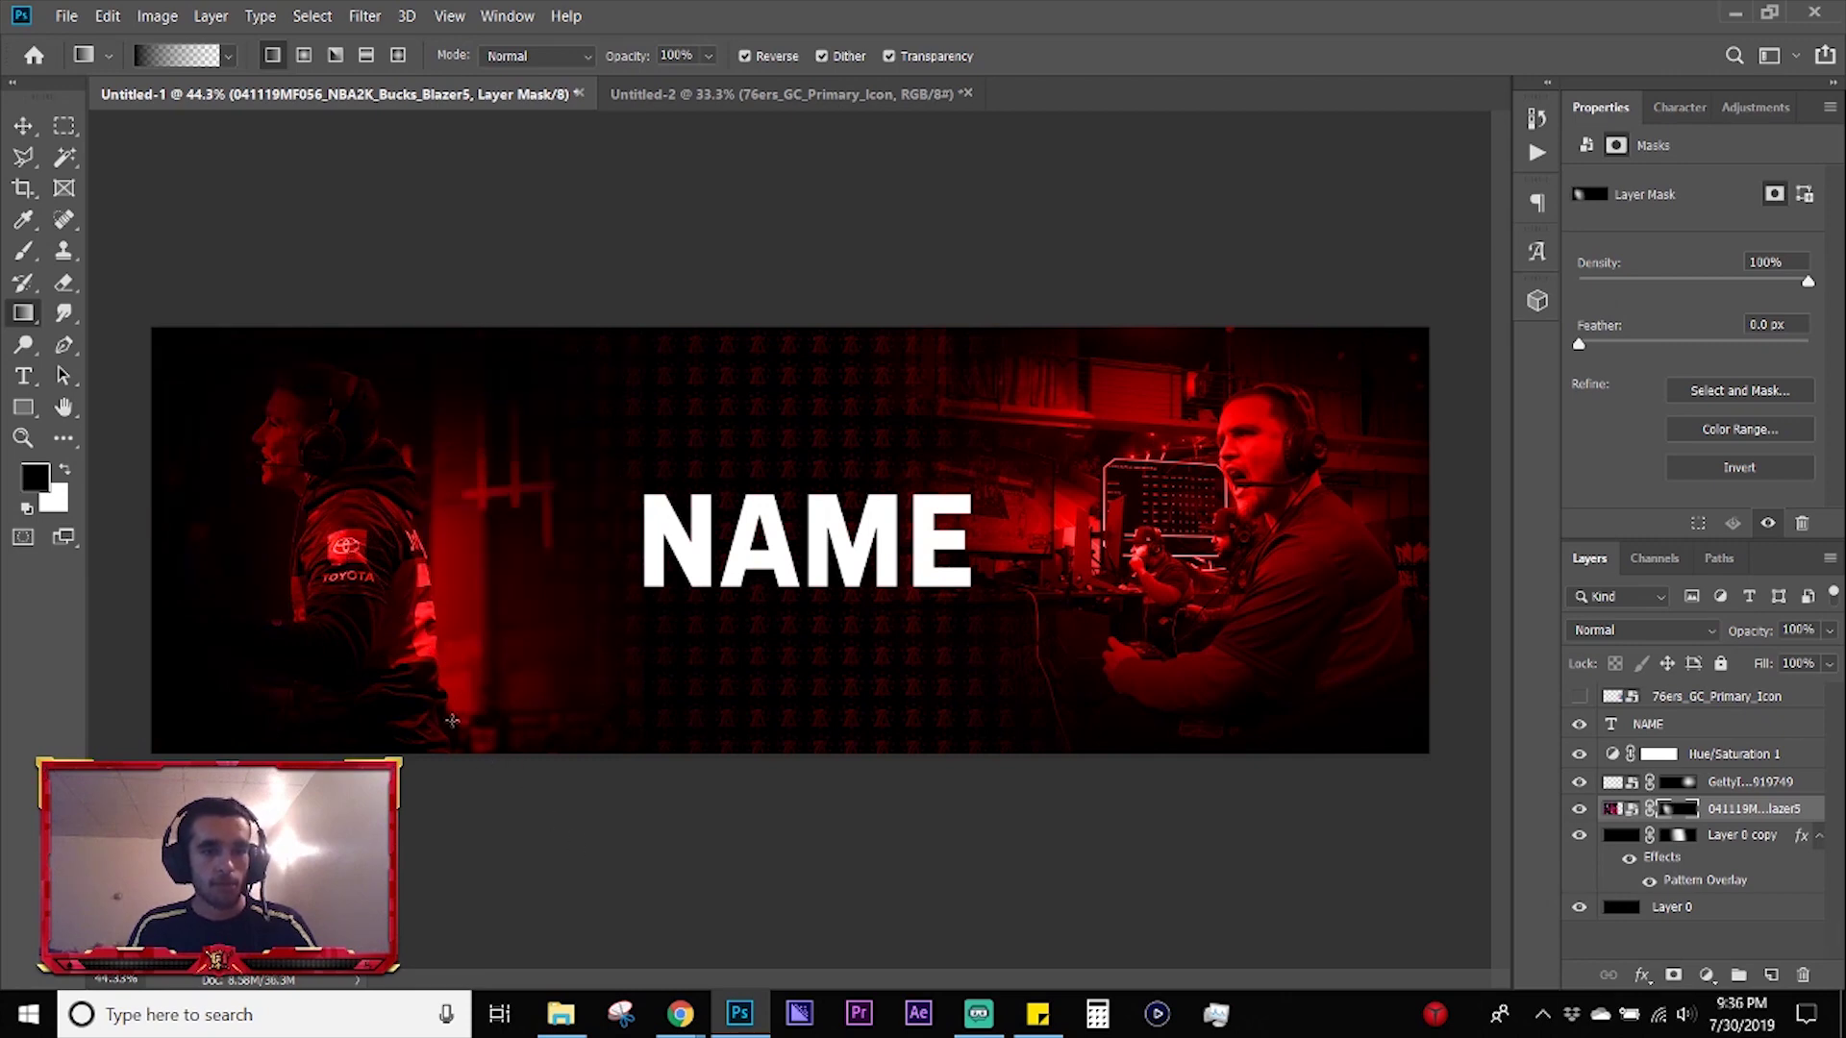
left_click_drag(370, 582, 459, 758)
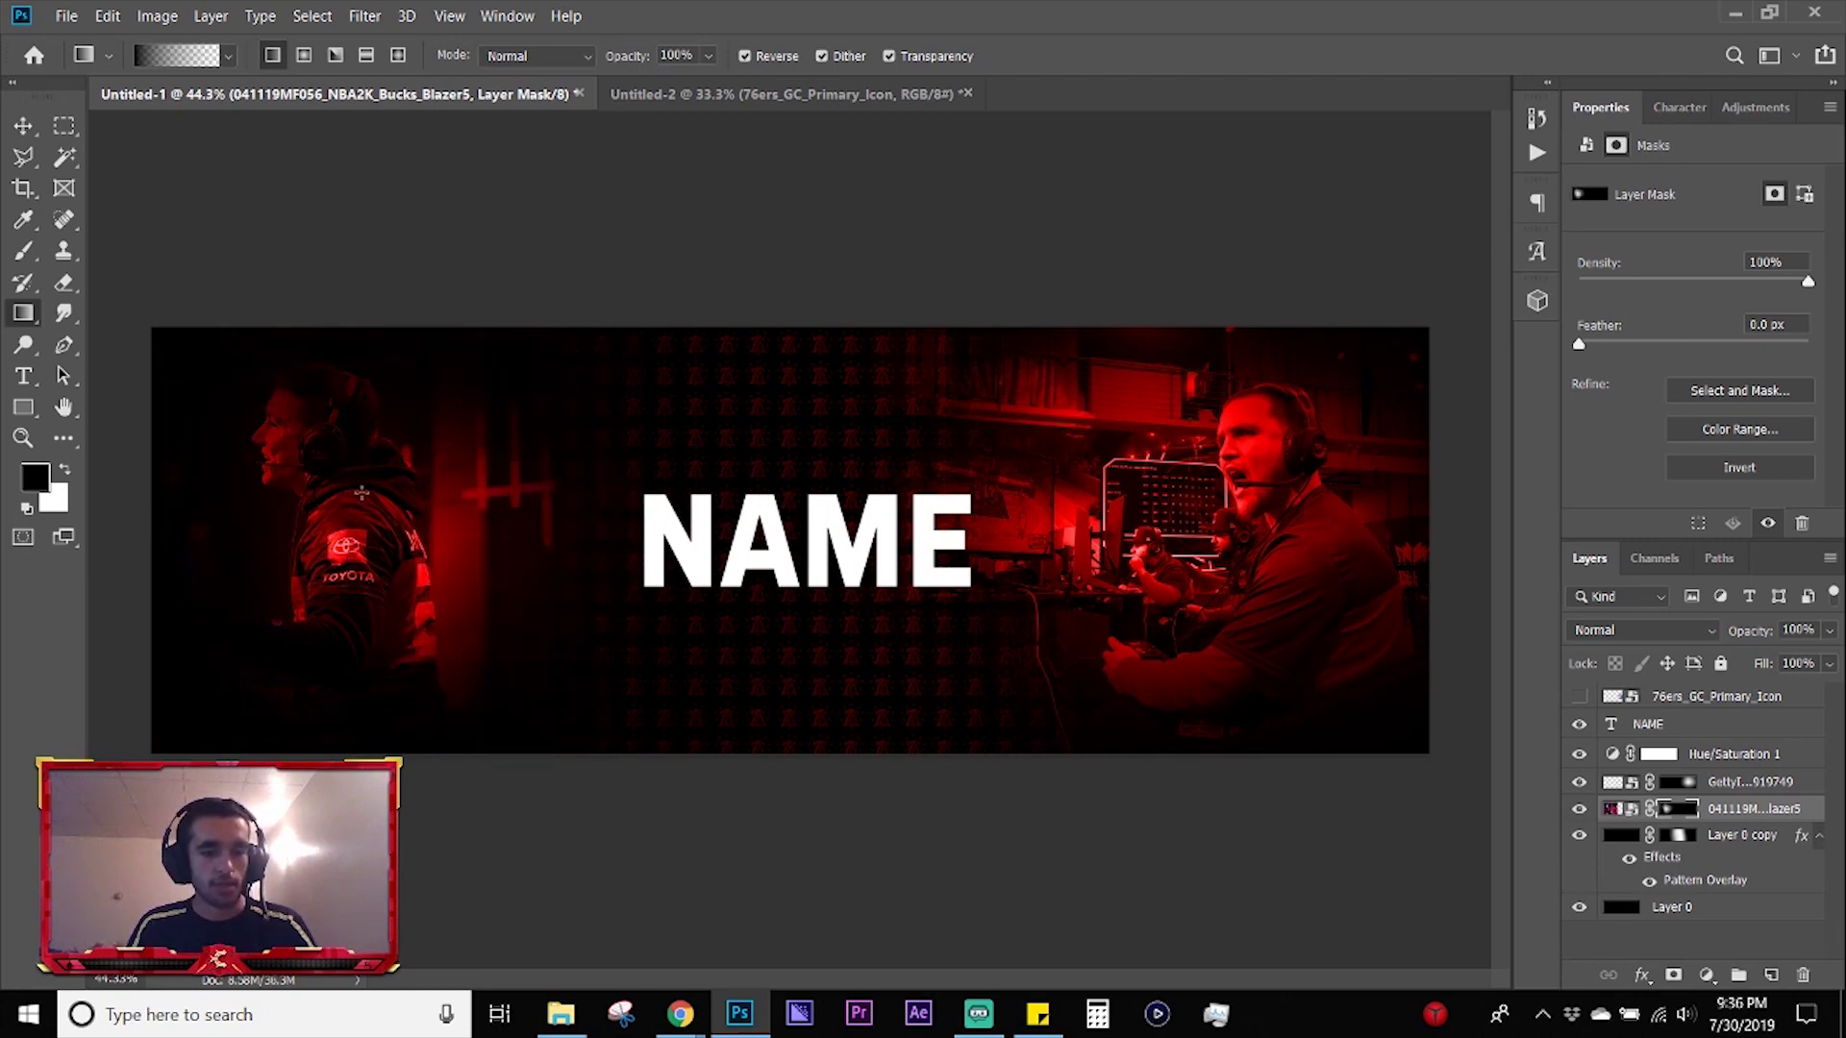
key("v")
left_click(421, 262)
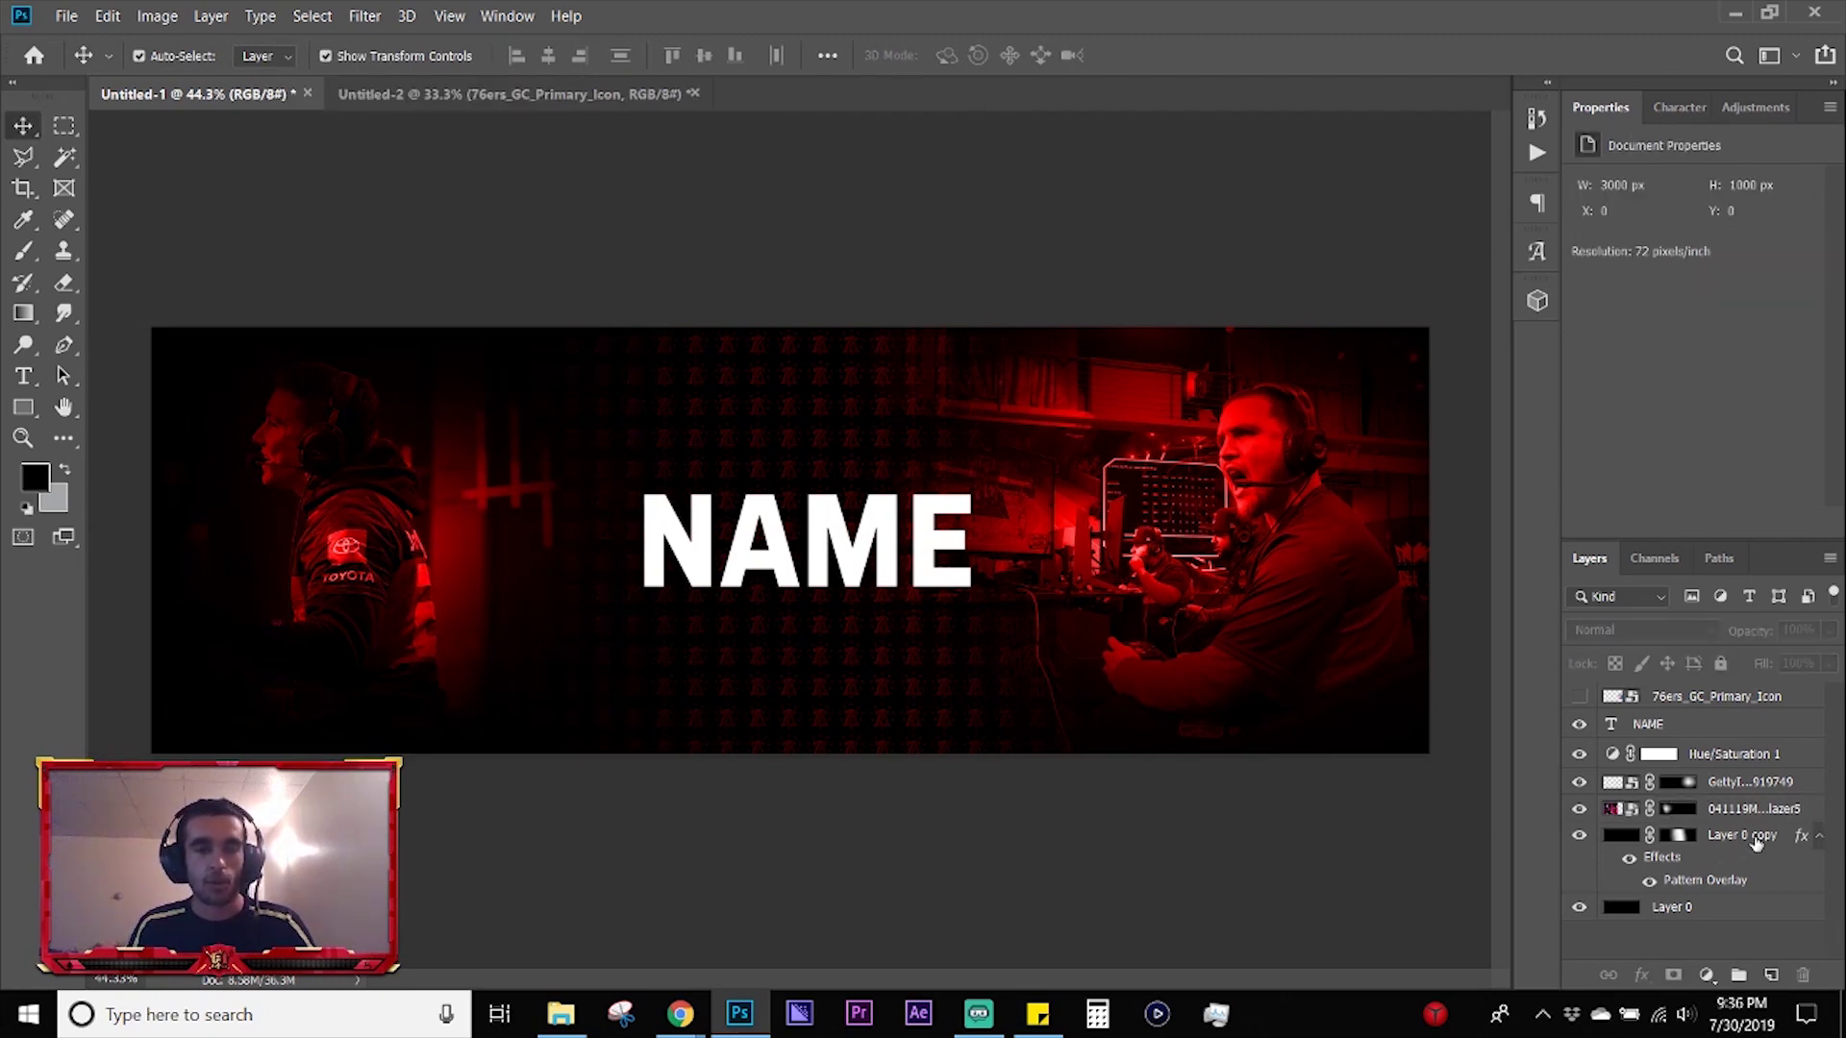
- Paint white with a 385 px brush on the Layer 0 copy mask to reveal the logo pattern around the left player
left_click(1675, 843)
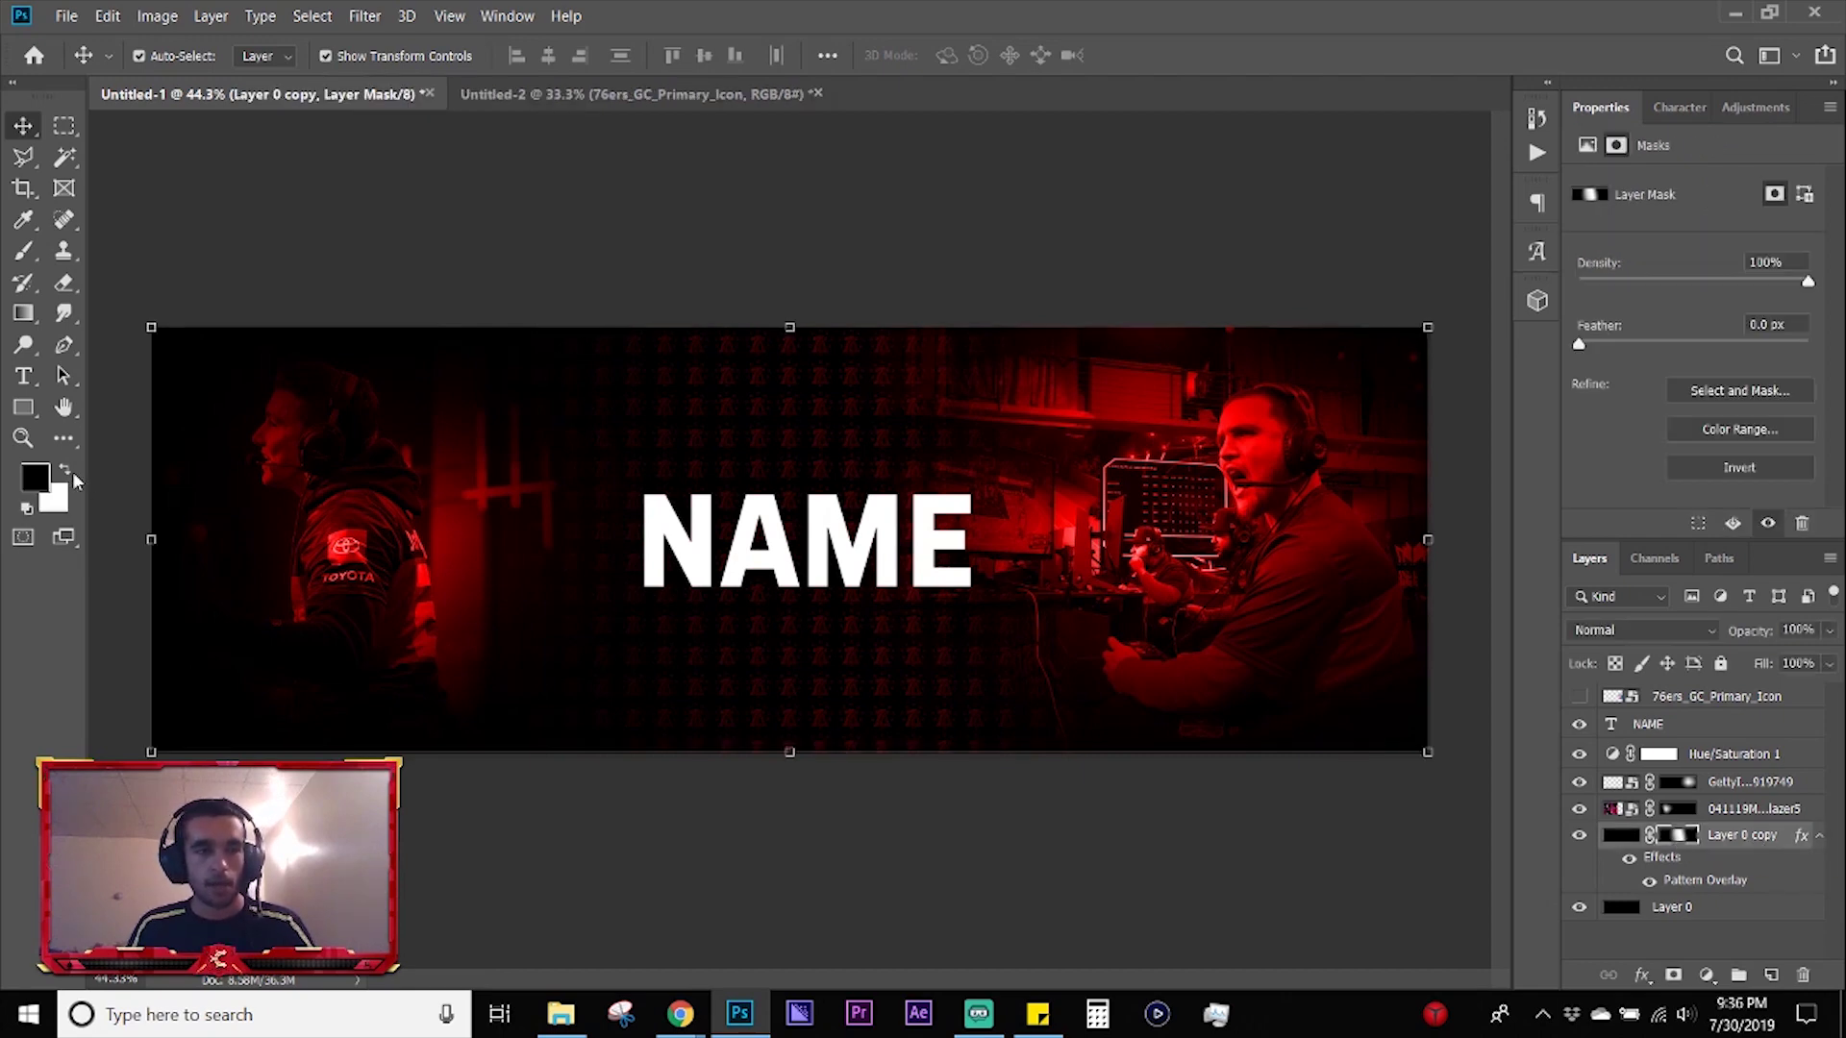
key("b")
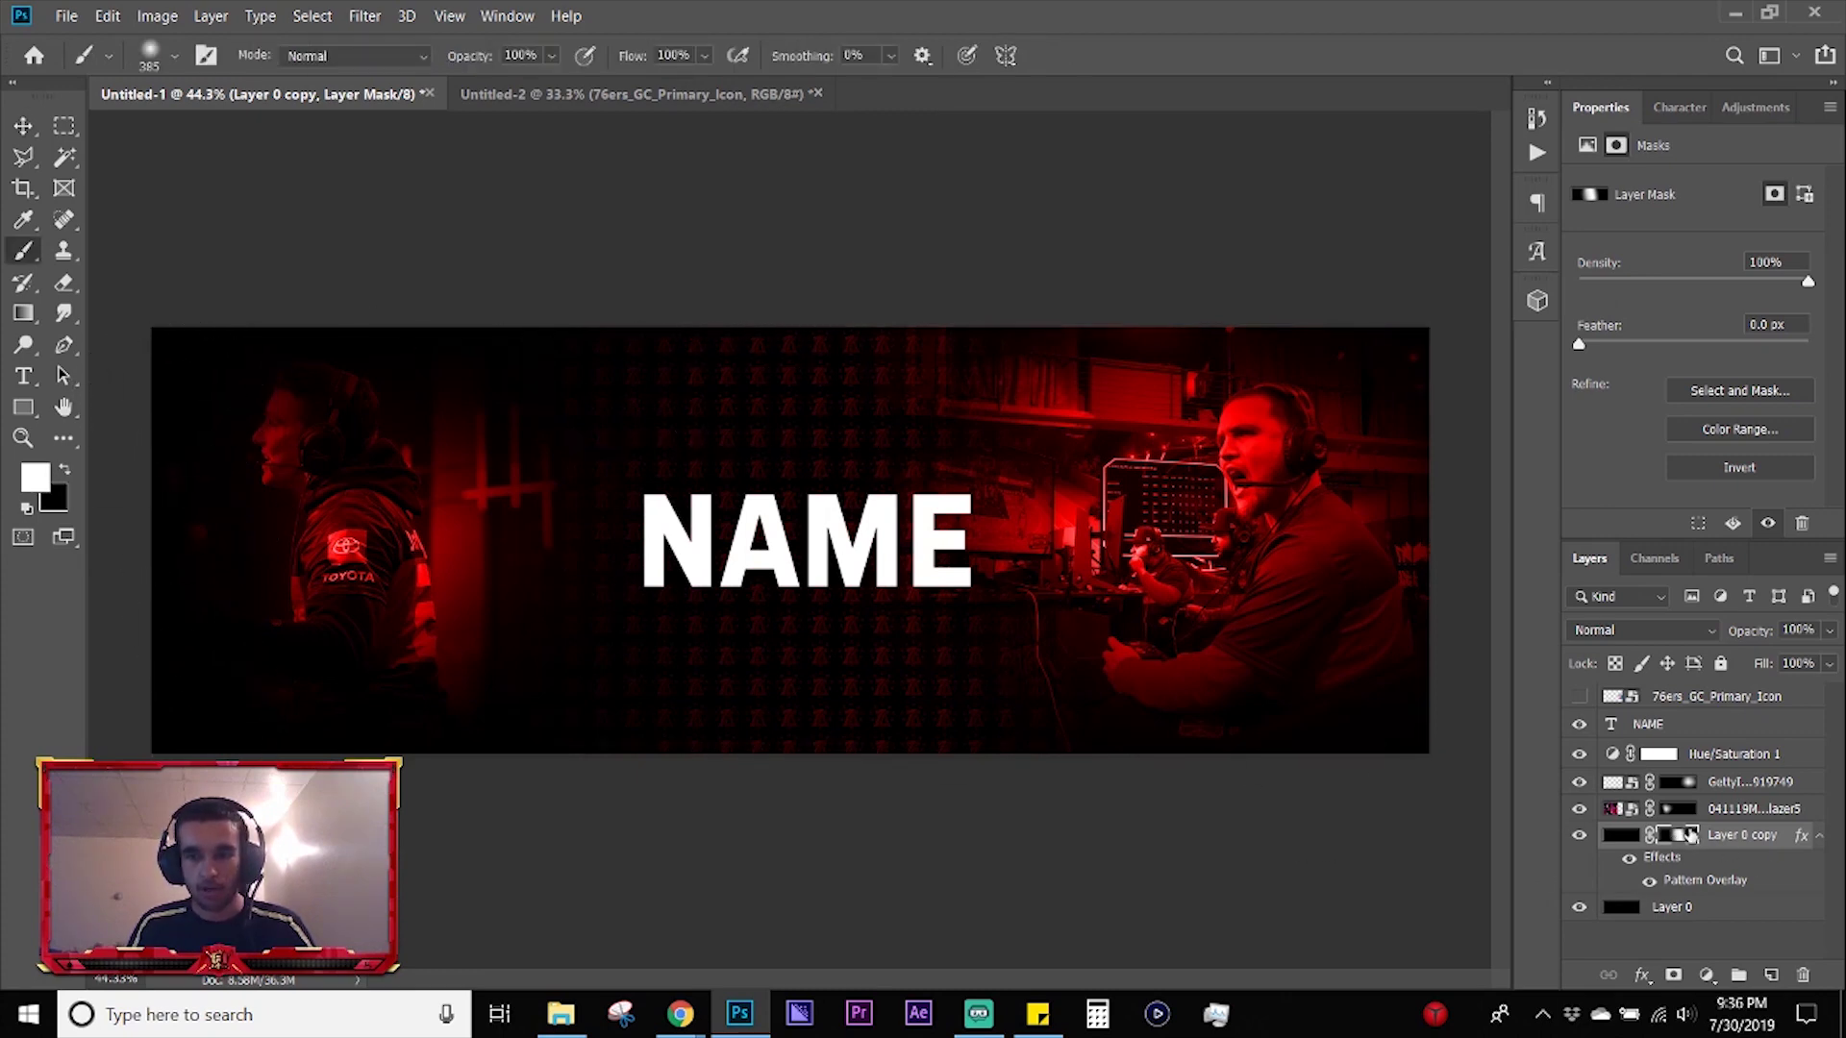
mouse_move(198, 362)
left_mouse_down()
mouse_move(175, 677)
mouse_move(215, 724)
mouse_move(299, 746)
left_mouse_up()
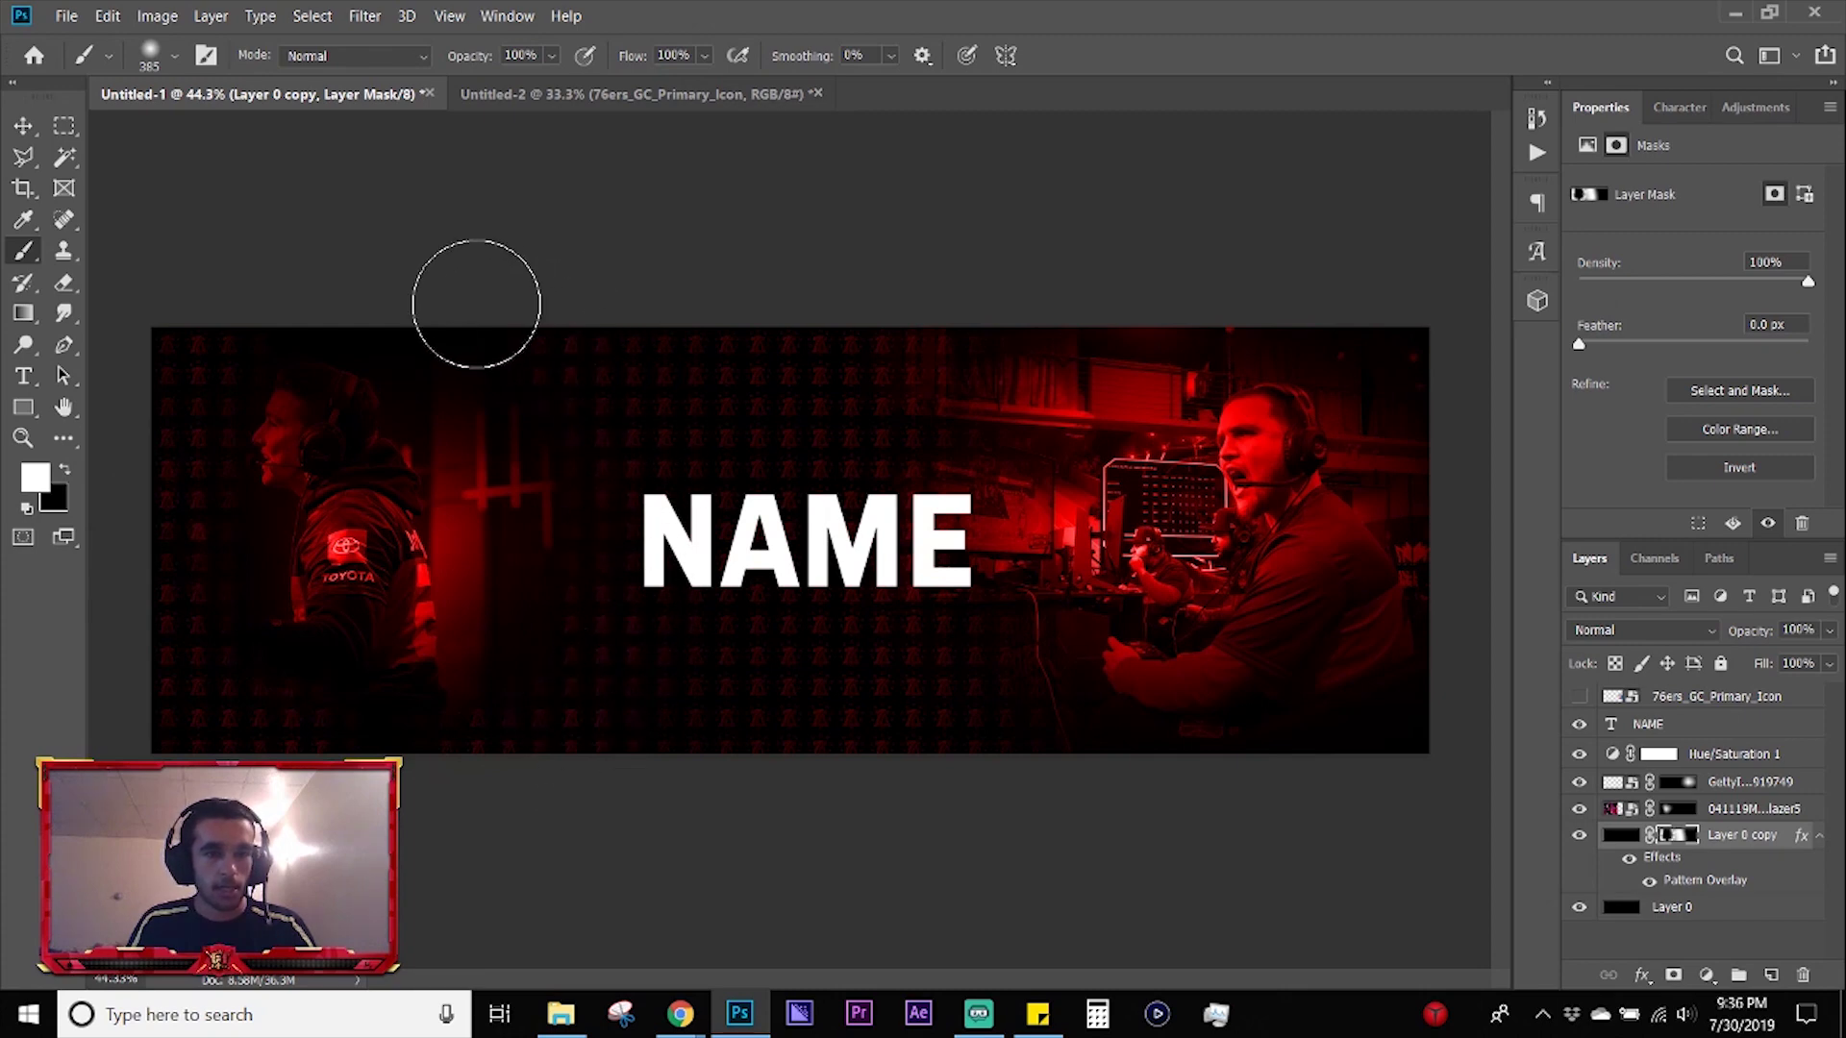
key("v")
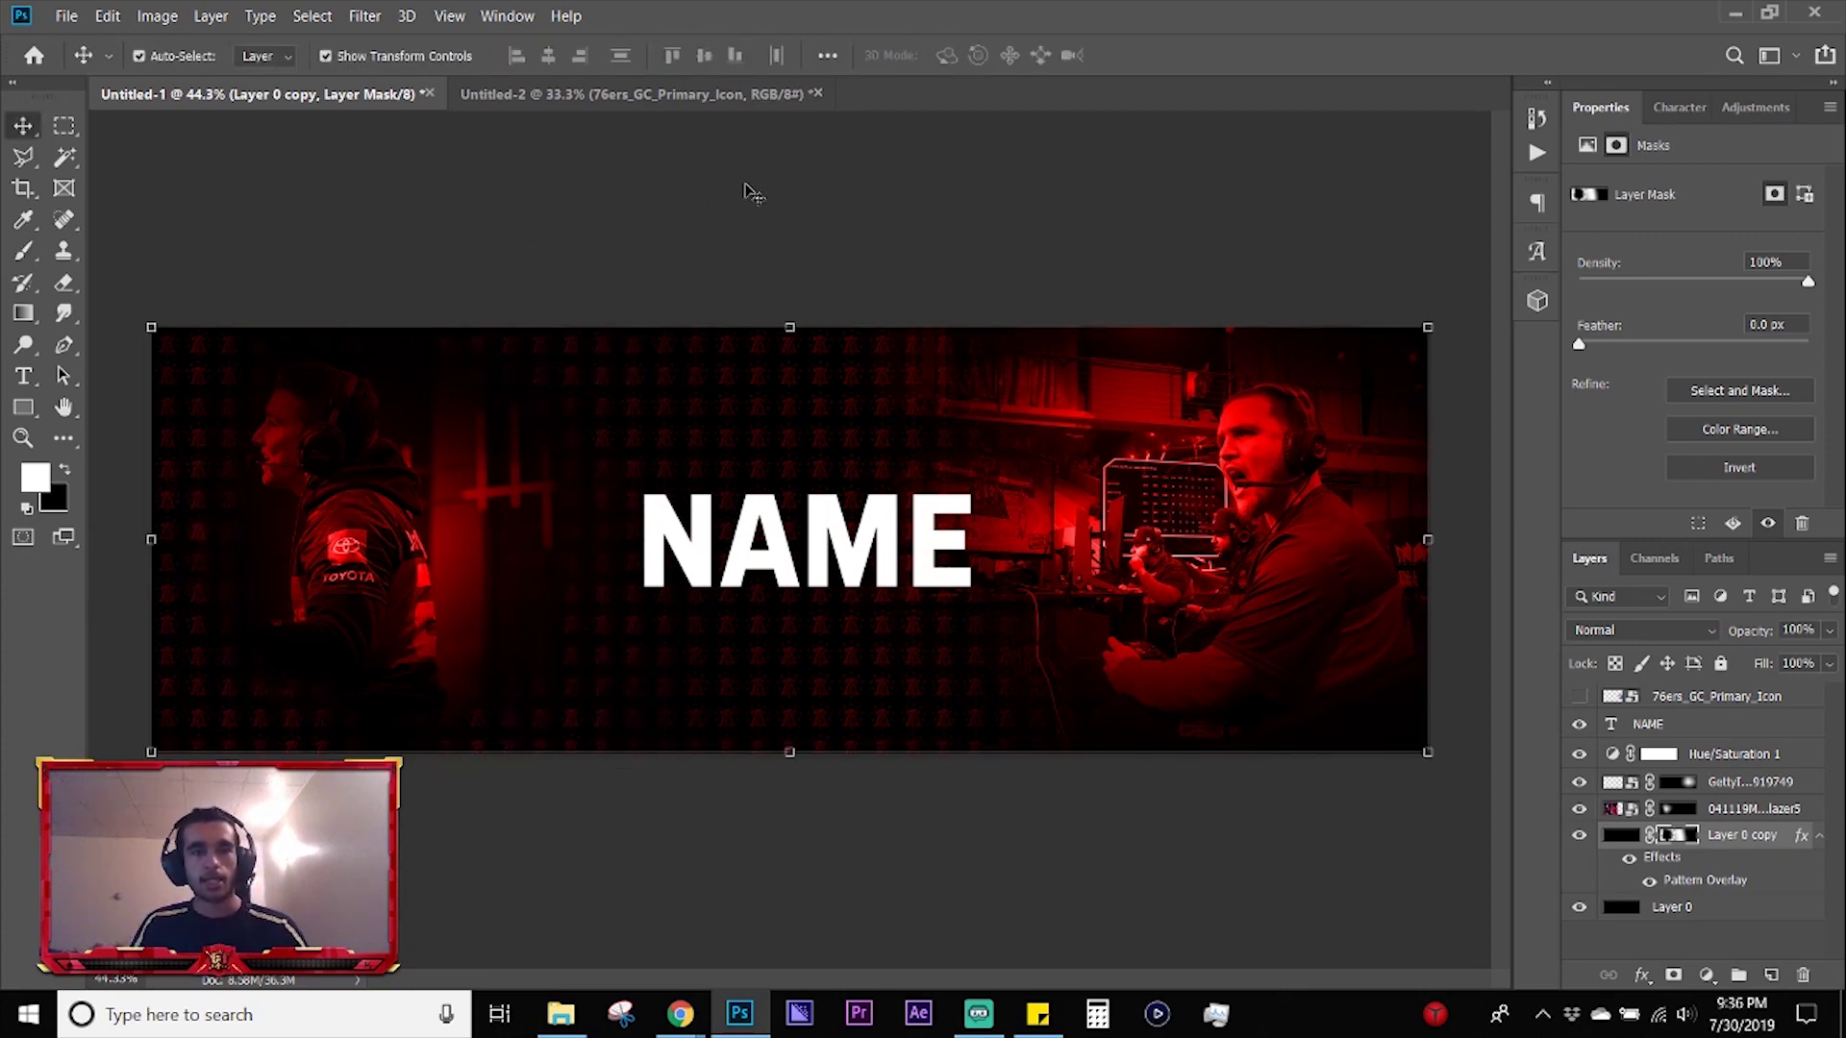
left_click(746, 189)
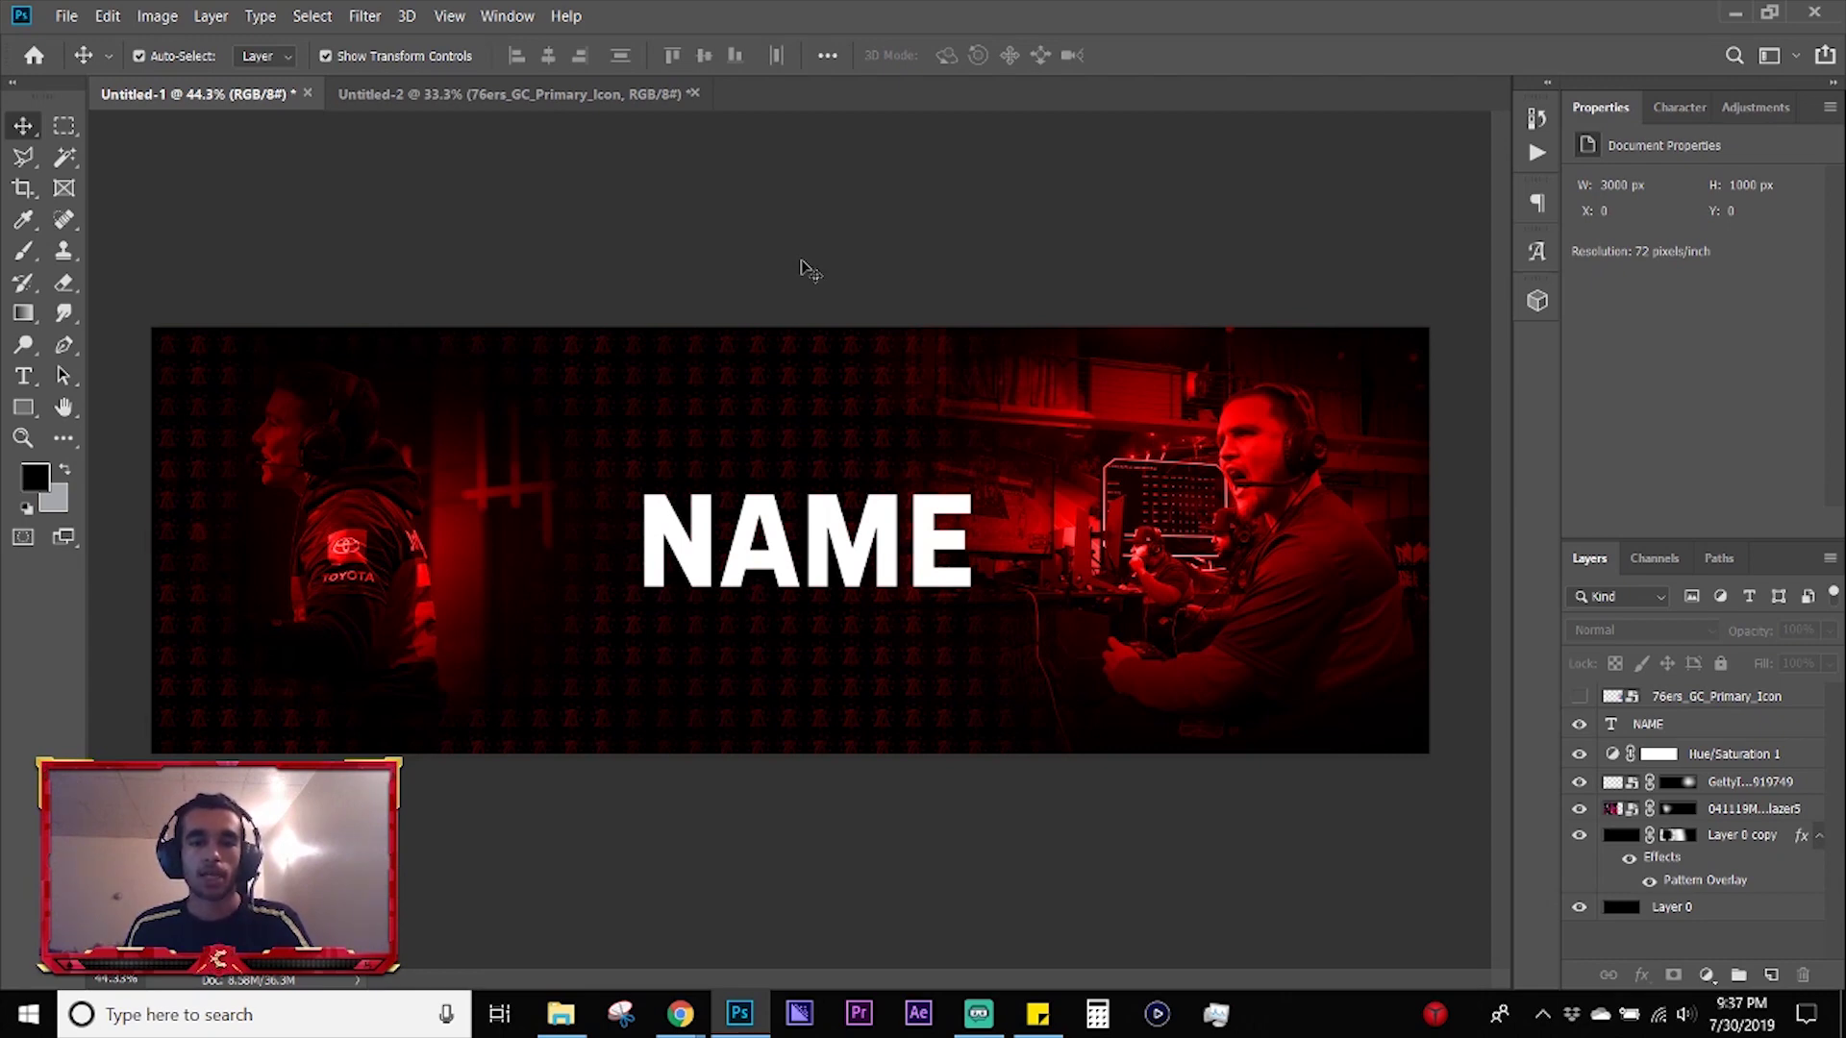
left_click(979, 1014)
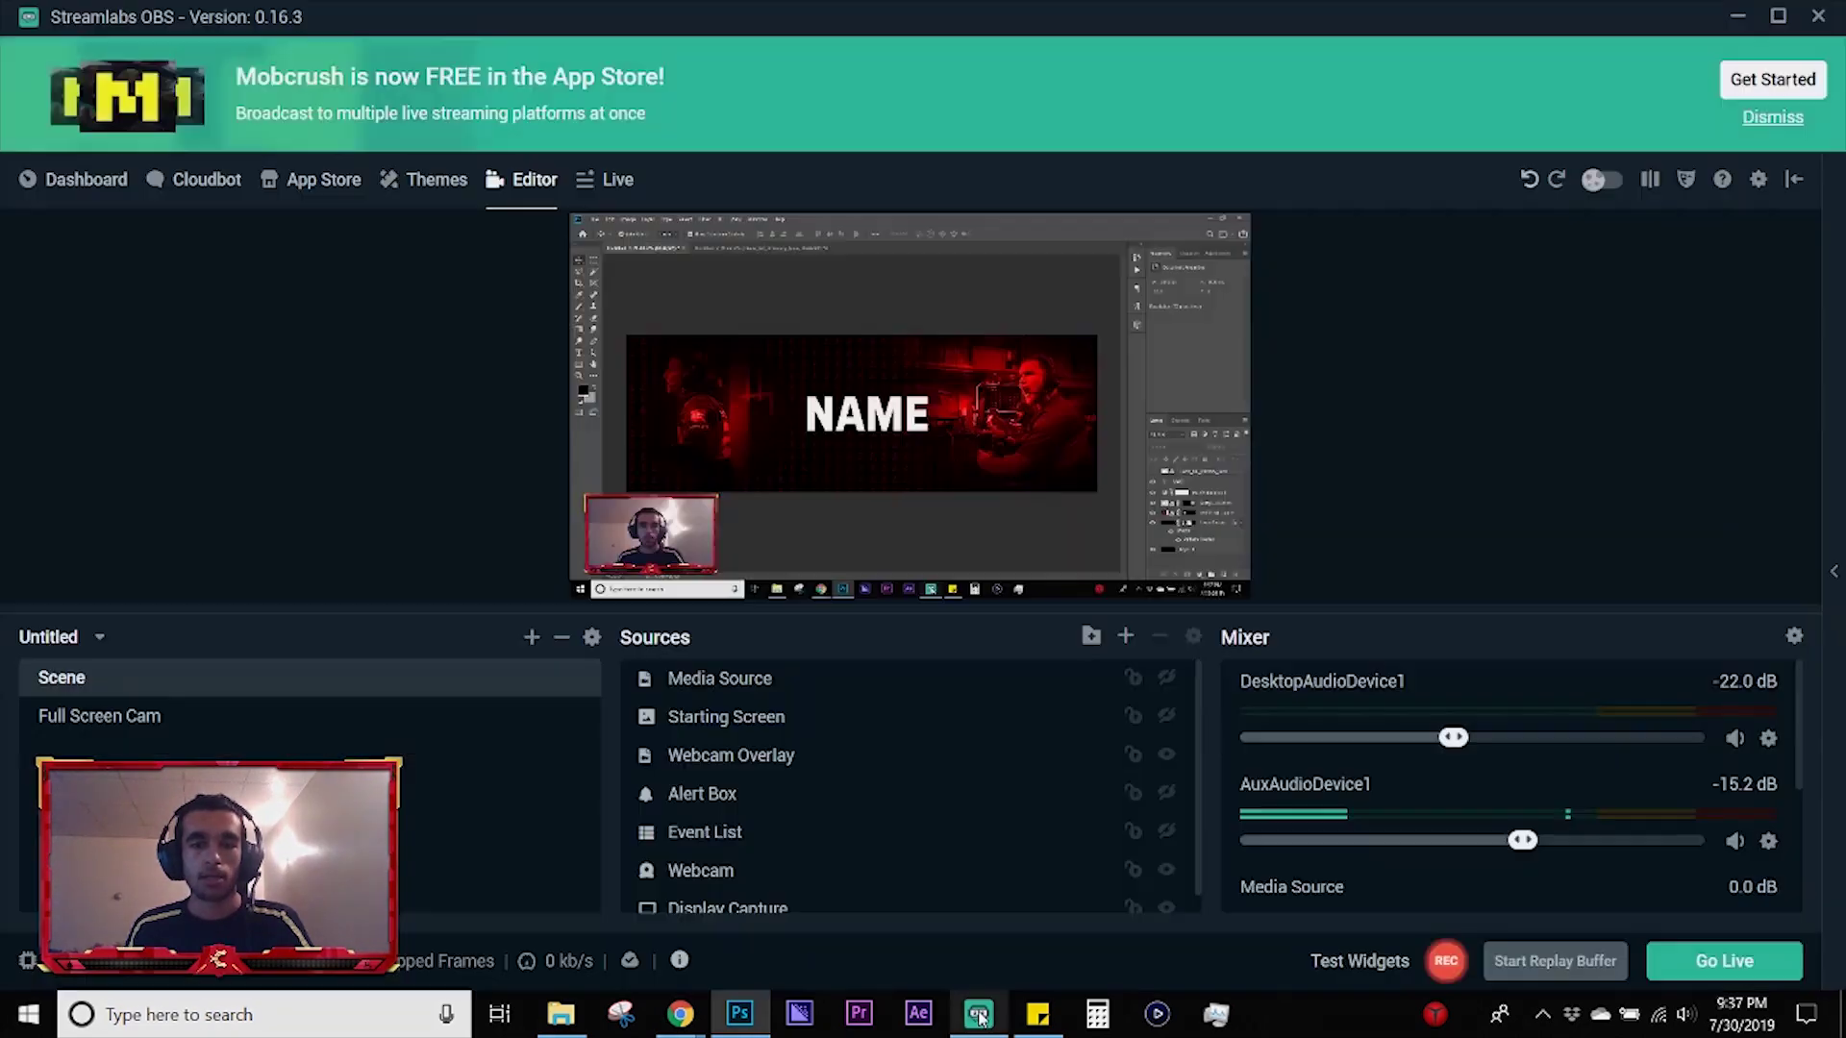